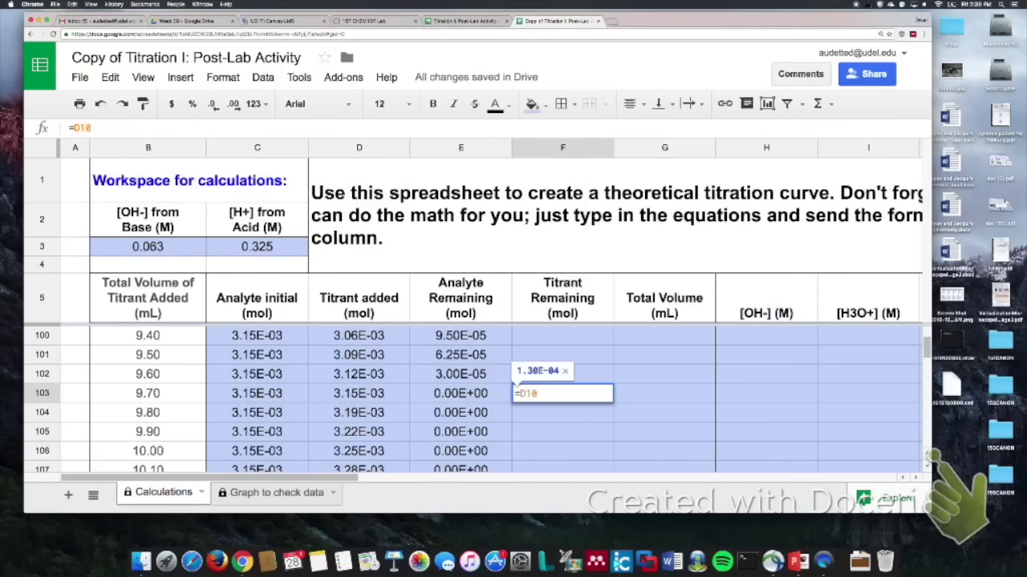
- Enter =D103-C103 in cell F103 and fill the formula down the rest of the Titrant Remaining column
type("C103")
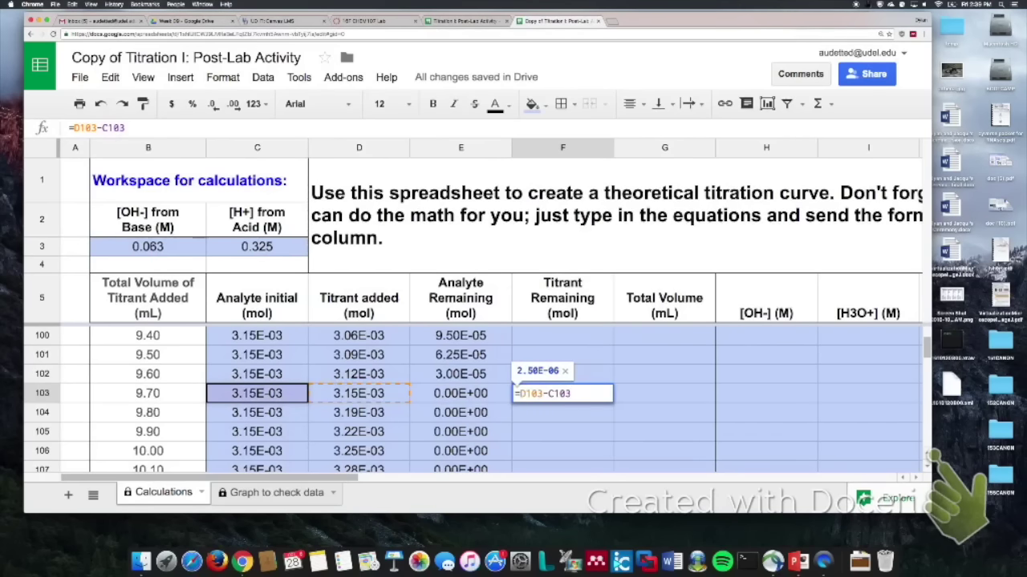
key("Return")
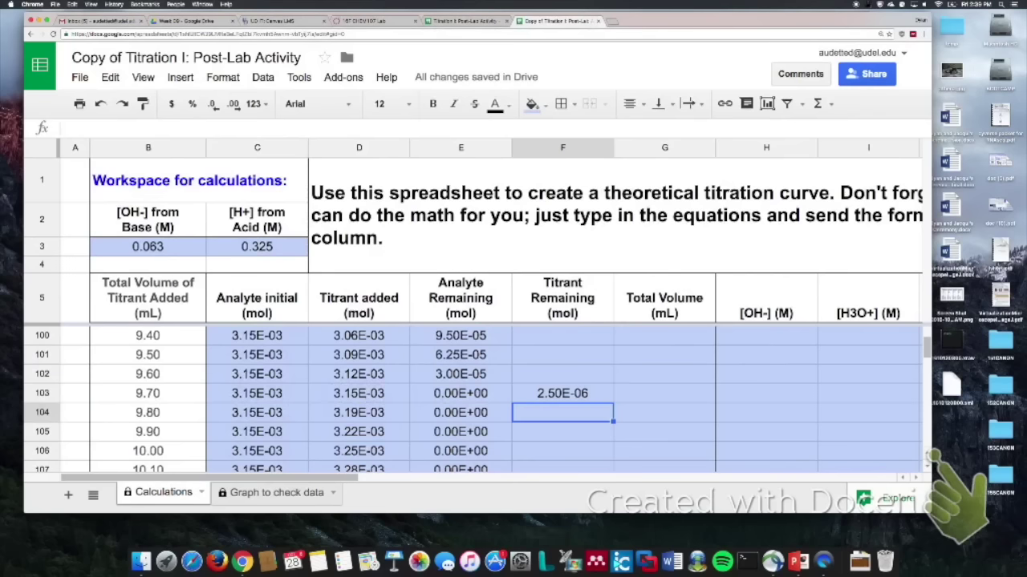
left_click(561, 393)
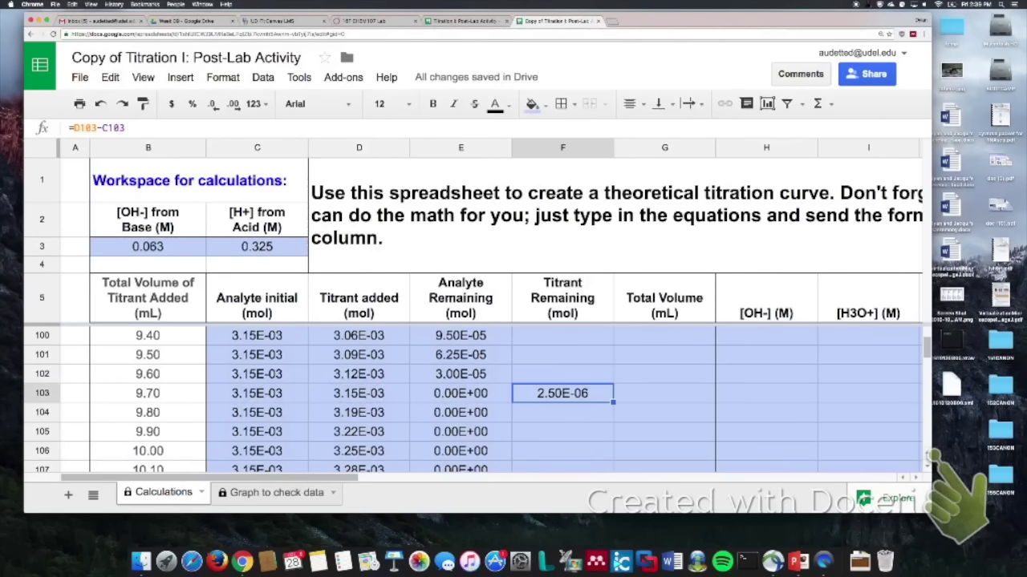
left_click_drag(613, 402, 613, 451)
scroll(513, 393, "down", 4)
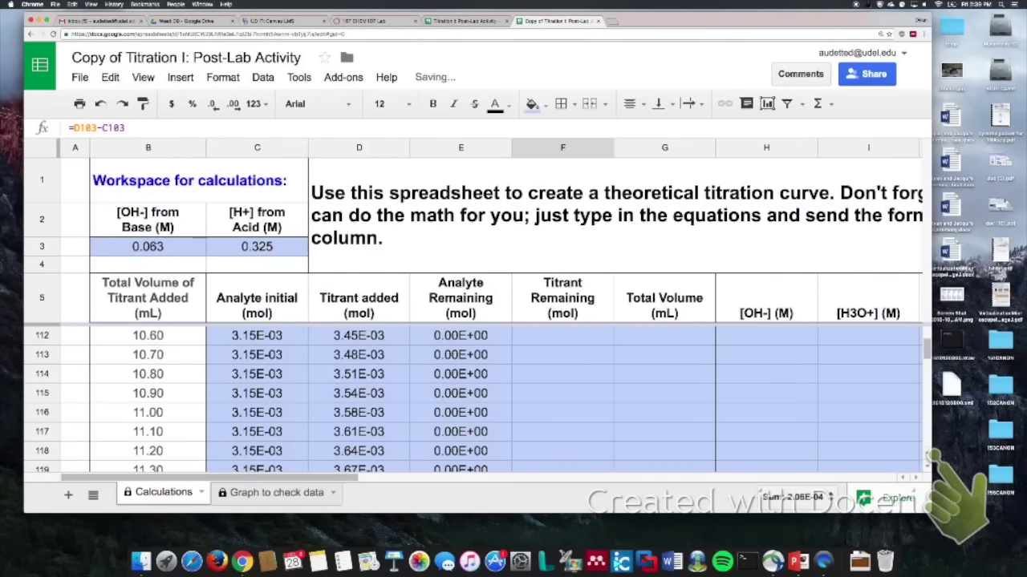
scroll(513, 393, "up", 2)
double_click(613, 345)
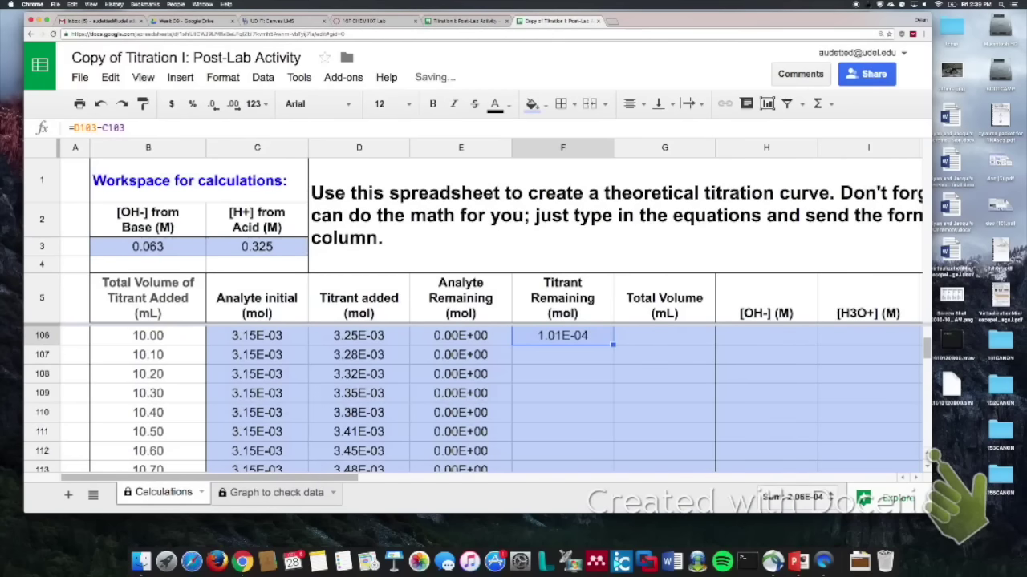
scroll(514, 393, "up", 4)
scroll(513, 393, "down", 3)
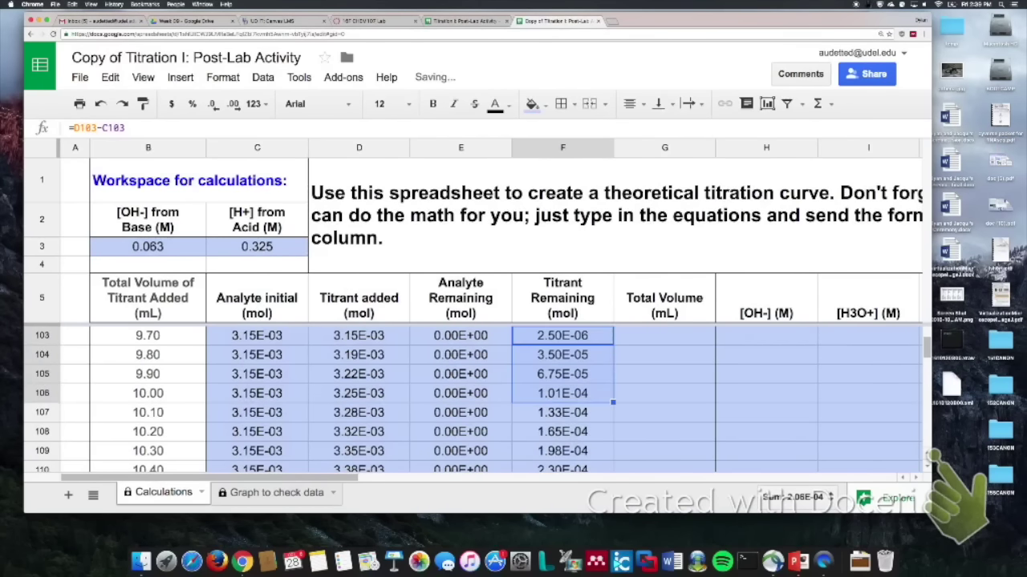
- Enter 0 in cell F102 and copy it up through the Titrant Remaining column to F6
scroll(514, 393, "up", 2)
left_click(561, 431)
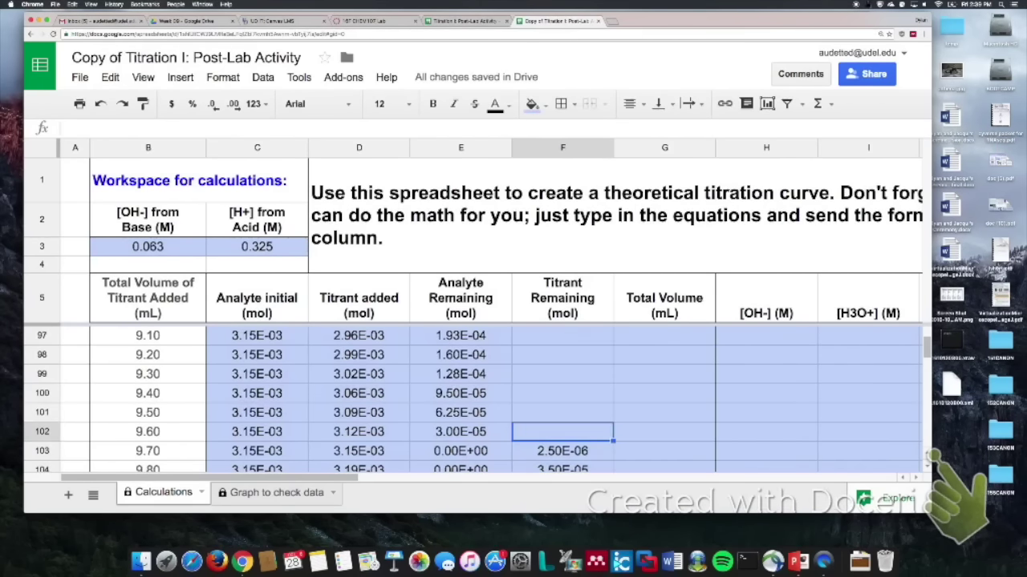
type("0")
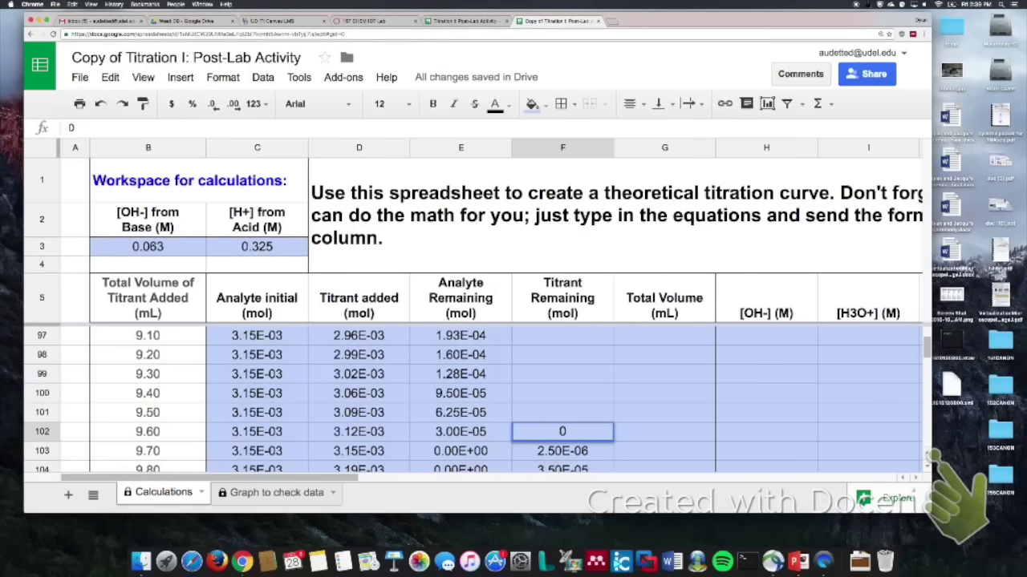
left_click(561, 393)
left_click(561, 432)
left_click_drag(613, 441, 609, 212)
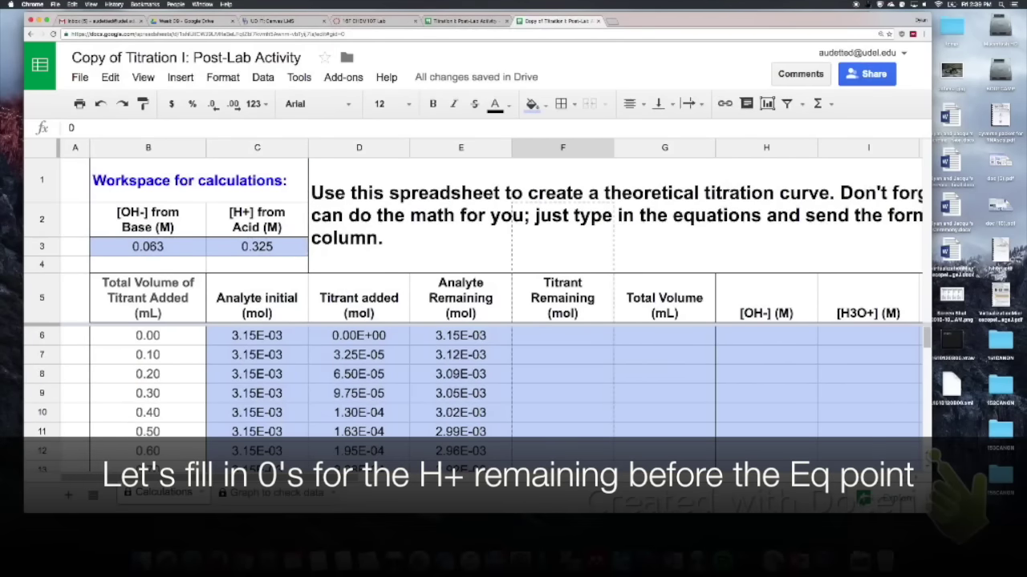
key("ctrl+v")
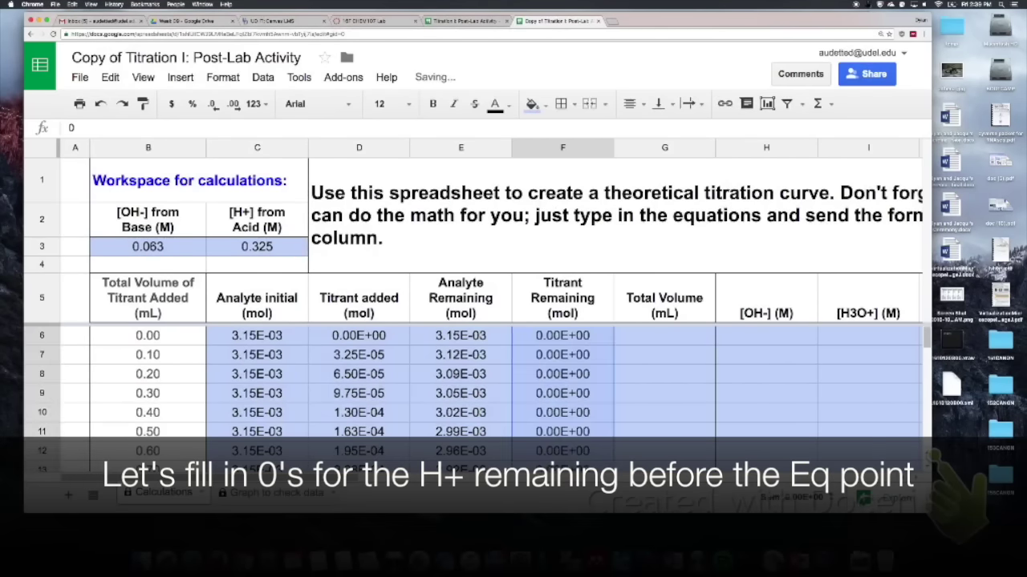
- Check the Titrant Remaining values before and after row 103, and select the first Total Volume cell, G6
left_click(664, 412)
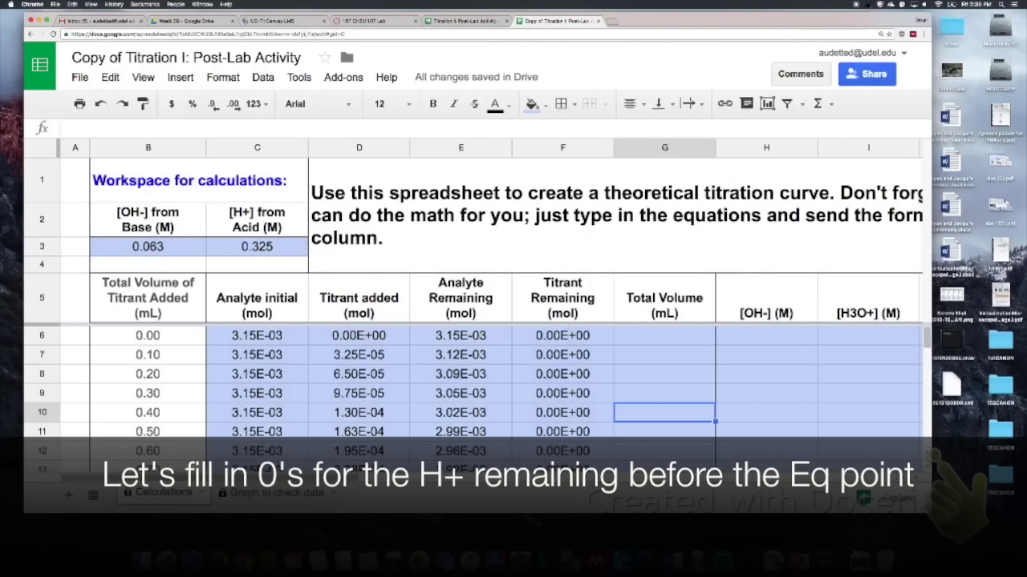
scroll(664, 412, "down", 13)
scroll(514, 393, "down", 20)
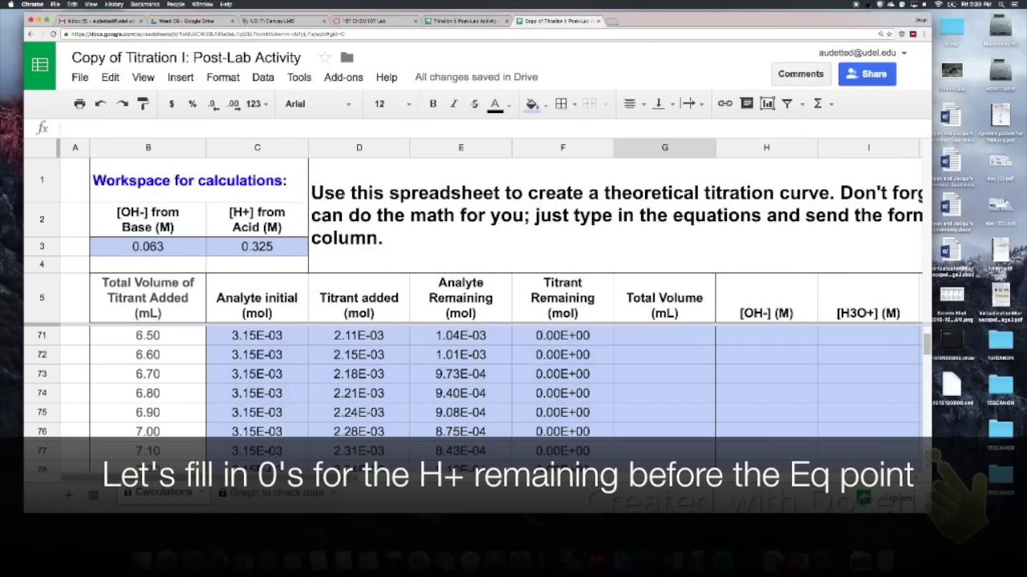
scroll(513, 393, "up", 2)
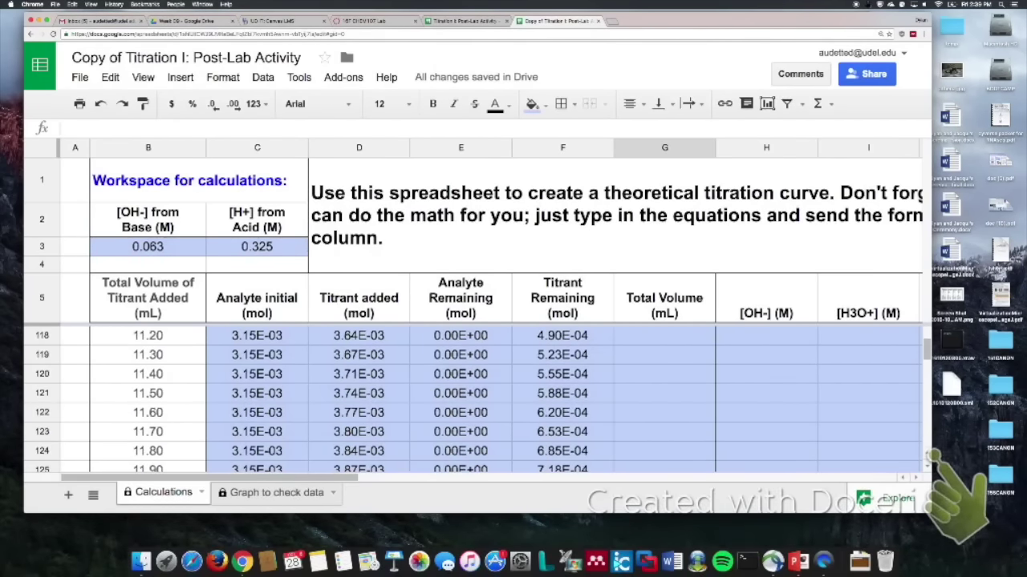
scroll(514, 393, "up", 20)
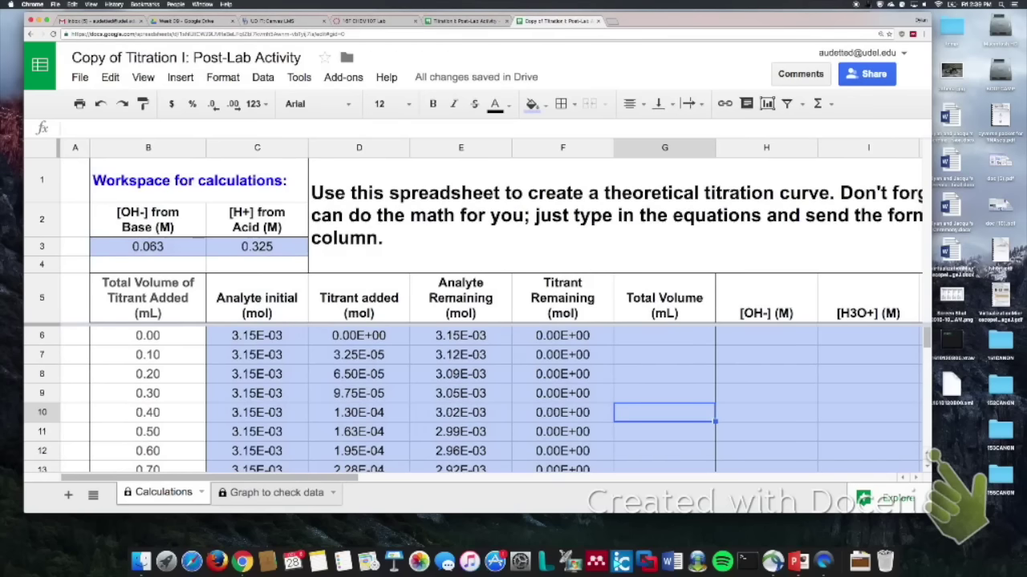
left_click(664, 335)
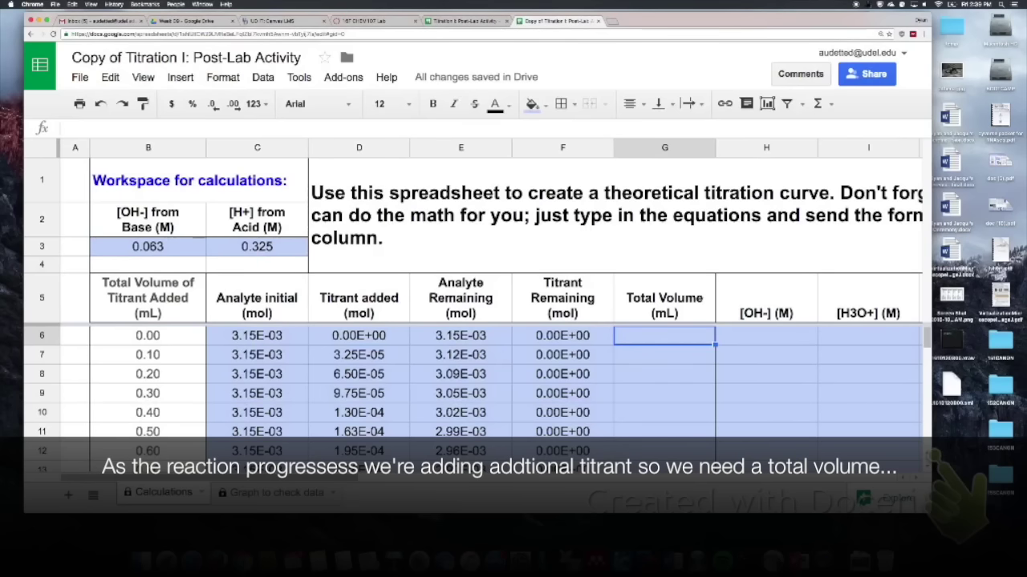
left_click_drag(609, 355, 709, 350)
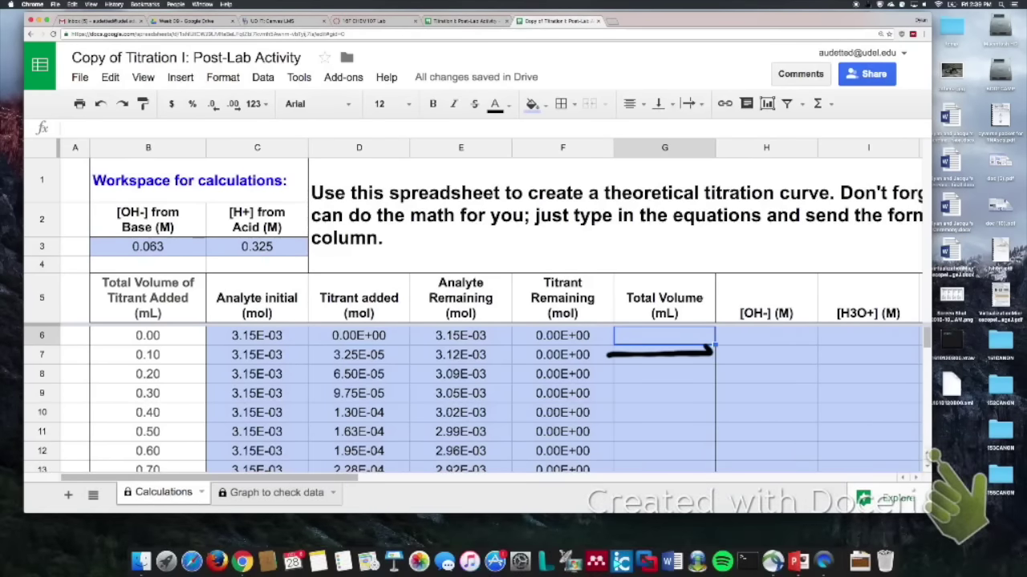
mouse_move(629, 384)
left_mouse_down()
mouse_move(650, 387)
mouse_move(651, 401)
left_mouse_up()
mouse_move(706, 377)
left_mouse_down()
mouse_move(680, 379)
mouse_move(671, 425)
mouse_move(709, 431)
mouse_move(730, 386)
left_mouse_up()
left_click_drag(740, 430, 769, 430)
left_click_drag(777, 386, 798, 436)
mouse_move(823, 395)
left_mouse_down()
mouse_move(825, 425)
mouse_move(838, 404)
left_mouse_up()
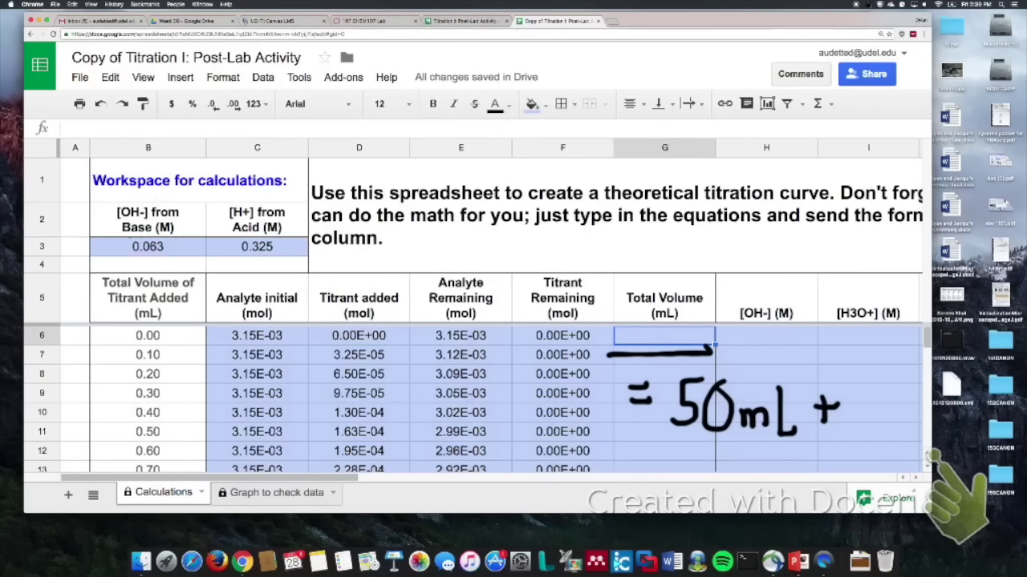
mouse_move(85, 350)
left_mouse_down()
mouse_move(205, 352)
mouse_move(212, 323)
mouse_move(101, 319)
mouse_move(84, 350)
left_mouse_up()
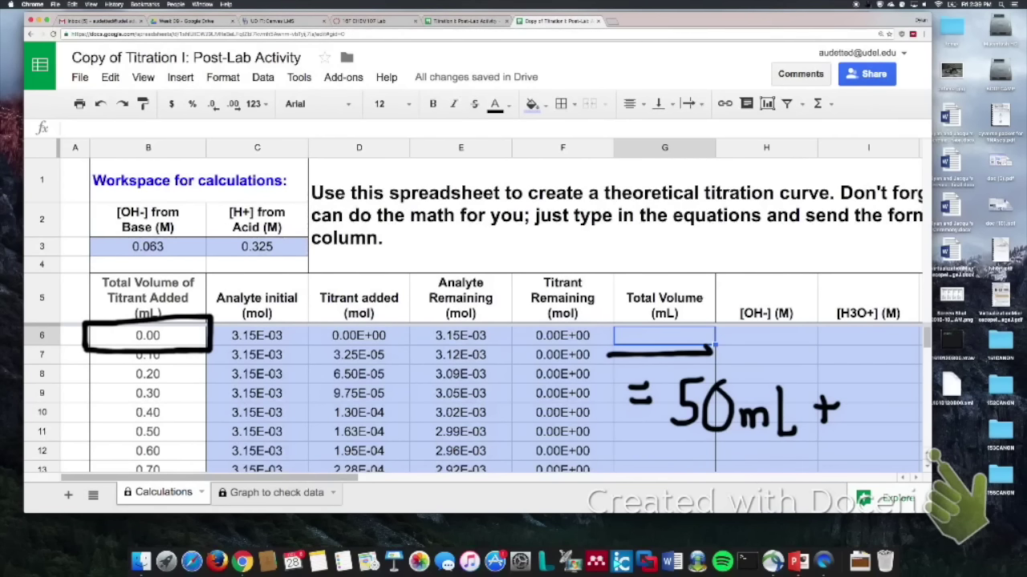
mouse_move(856, 425)
left_mouse_down()
mouse_move(900, 401)
mouse_move(913, 433)
mouse_move(858, 433)
left_mouse_up()
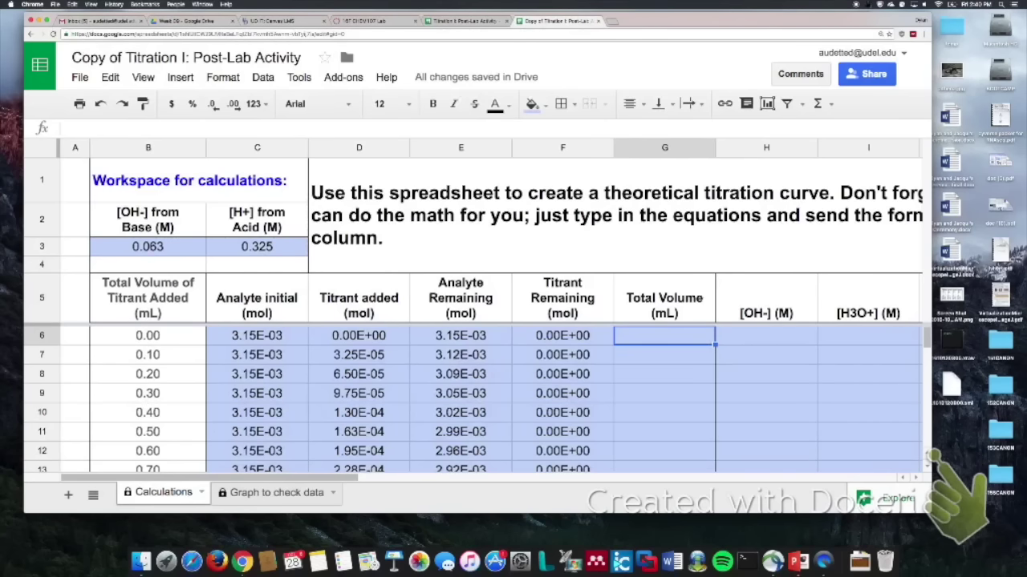
- Enter =50+B6 in cell G6 and fill the formula down the Total Volume column
type("=")
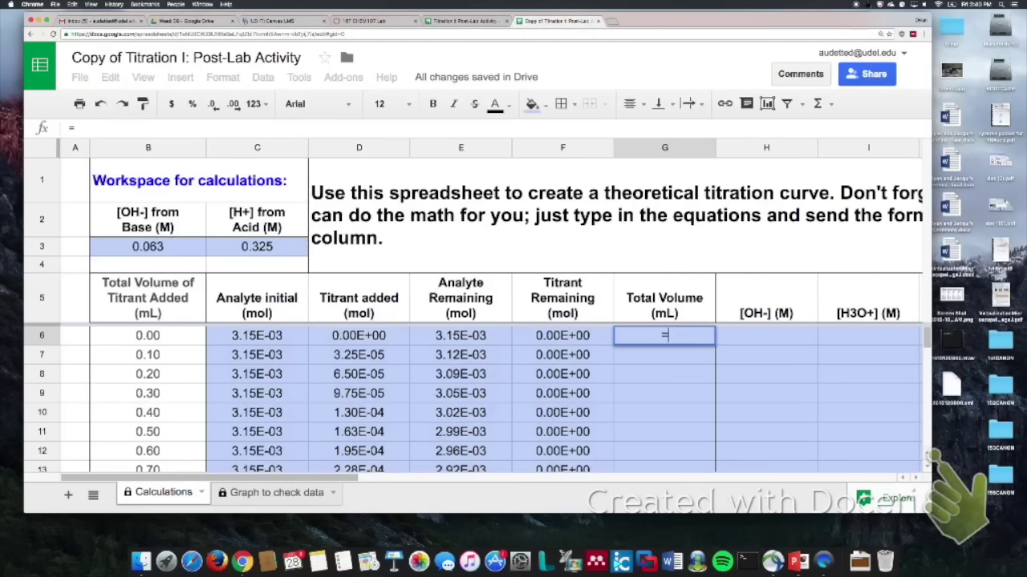
type("50")
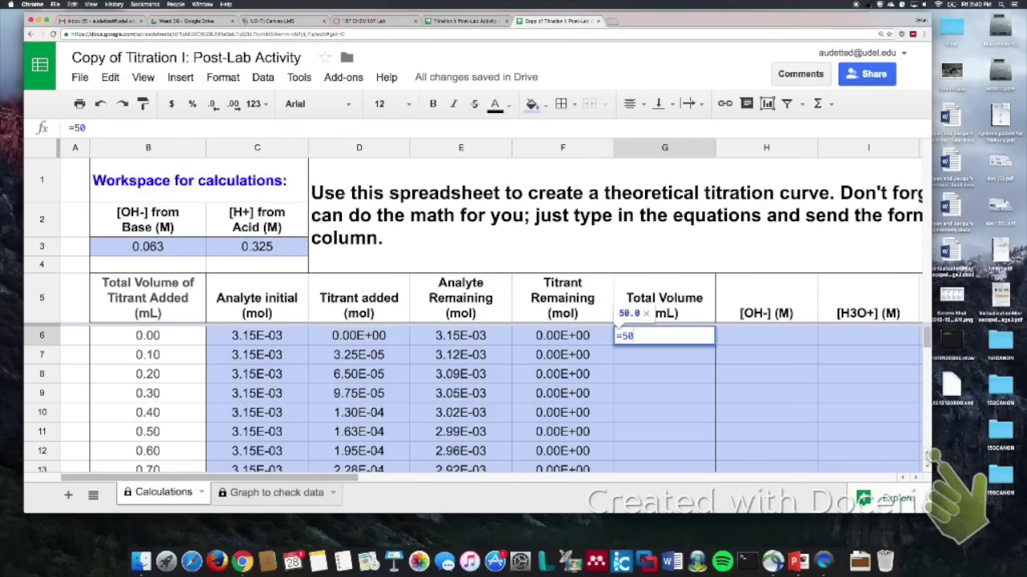
type("+")
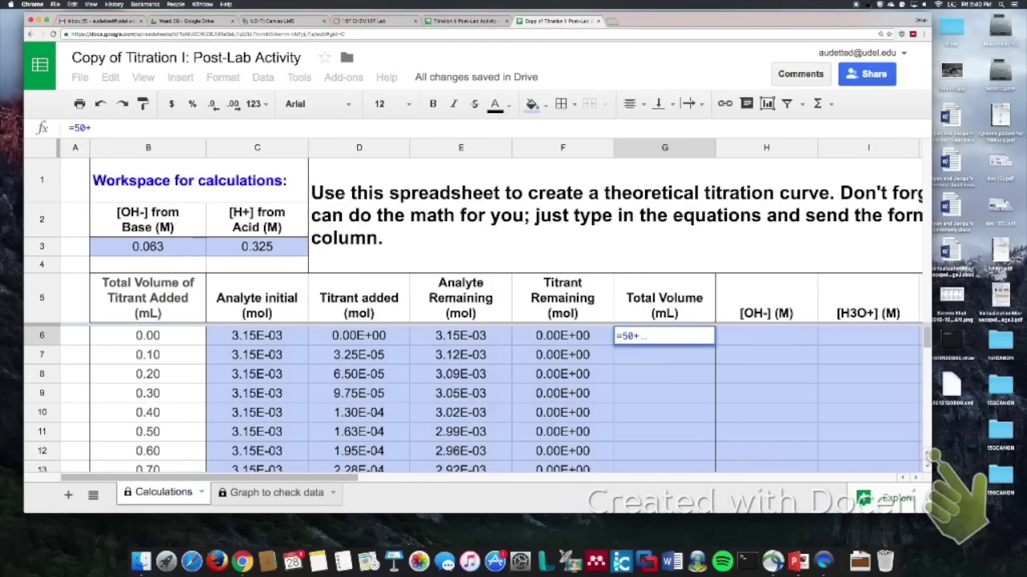
left_click(148, 335)
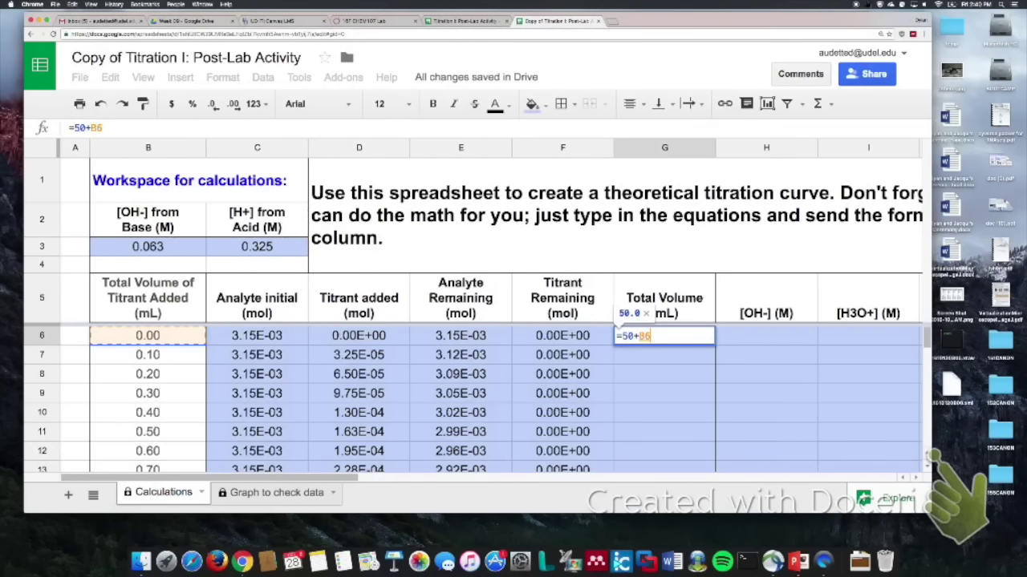
key("Return")
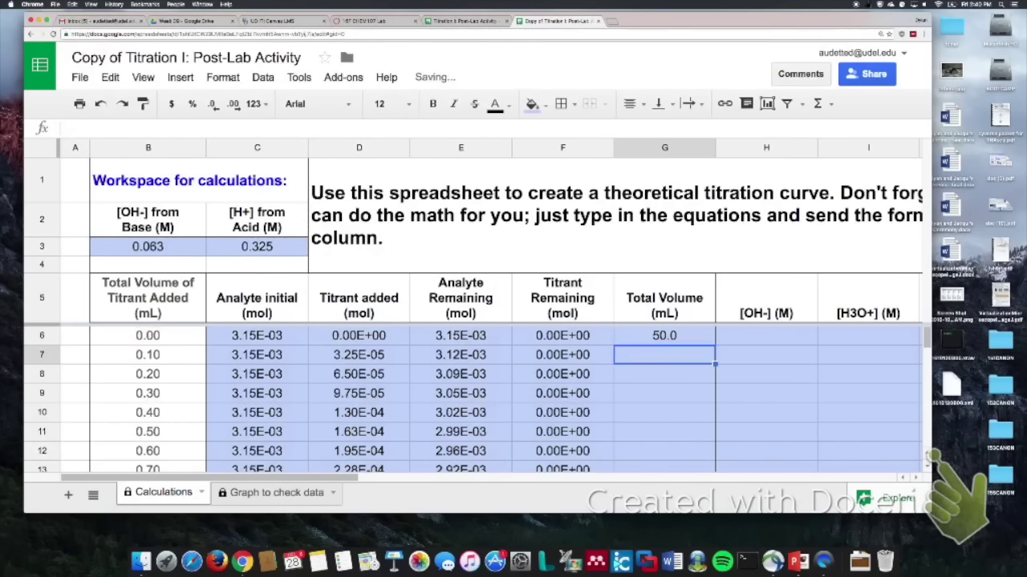
left_click(664, 336)
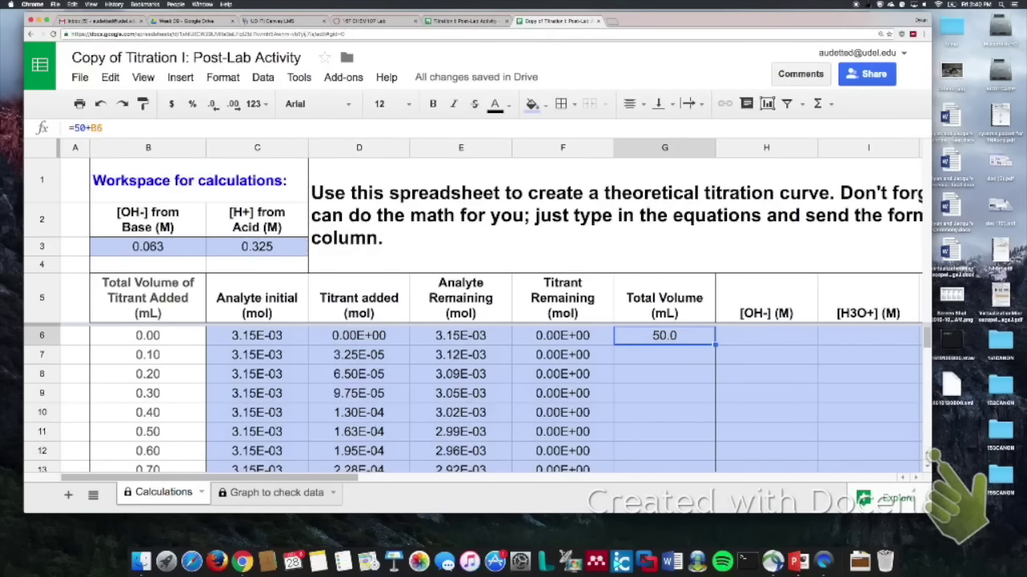
key("super+d")
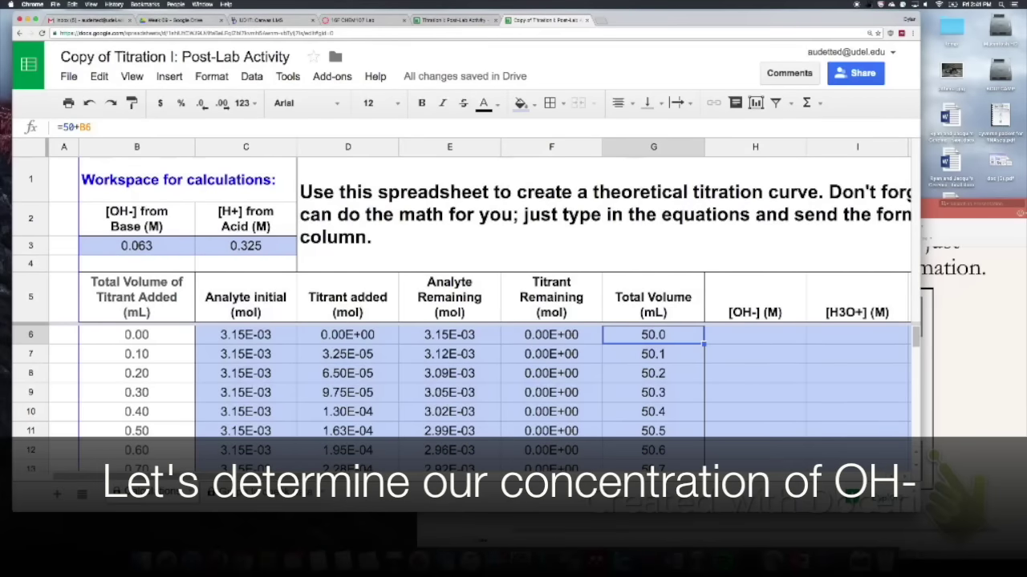
mouse_move(703, 350)
left_mouse_down()
mouse_move(800, 337)
mouse_move(754, 318)
mouse_move(704, 349)
left_mouse_up()
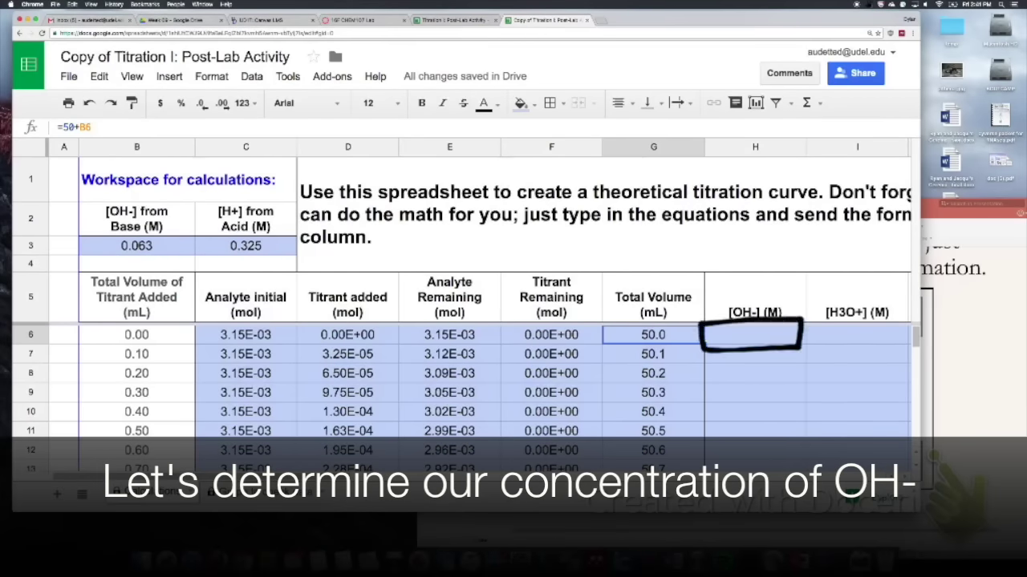
left_click(824, 377)
left_click_drag(806, 326, 826, 359)
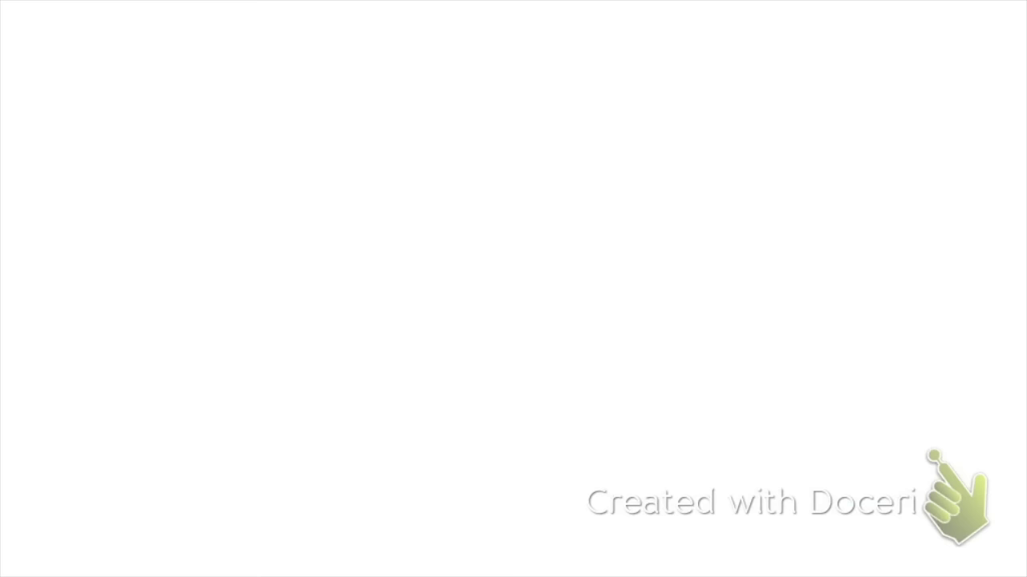
left_click_drag(48, 73, 69, 73)
left_click_drag(49, 90, 72, 87)
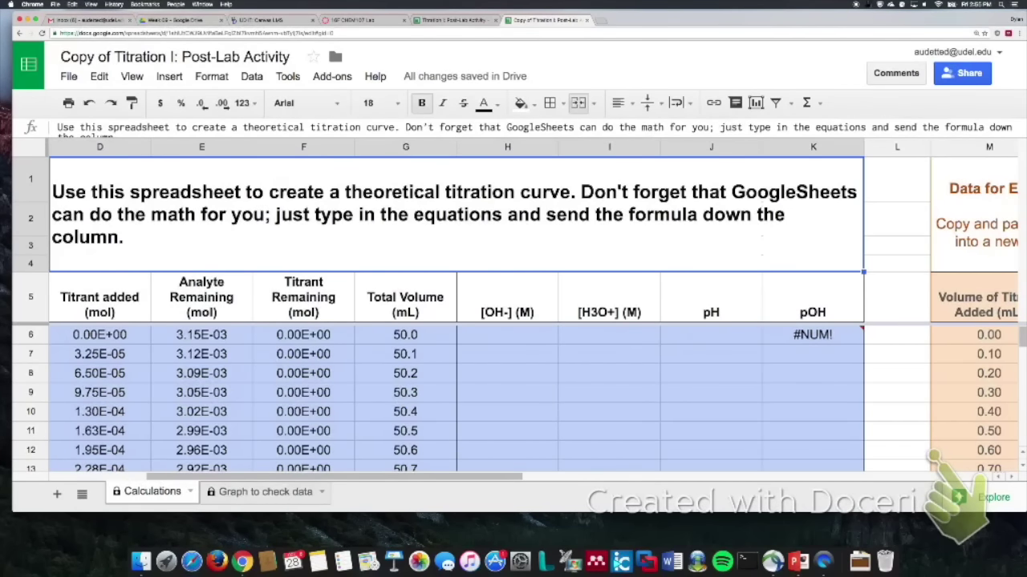
- Enter the [OH-] formula =E6/G6*1000 in cell H6 and reselect that cell
left_click(507, 334)
type("=")
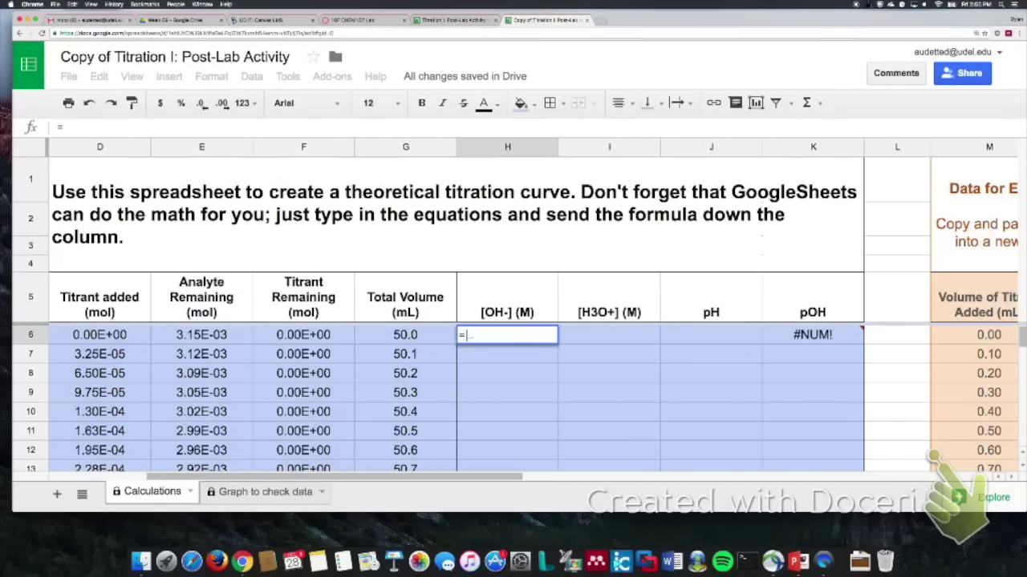
type("E6")
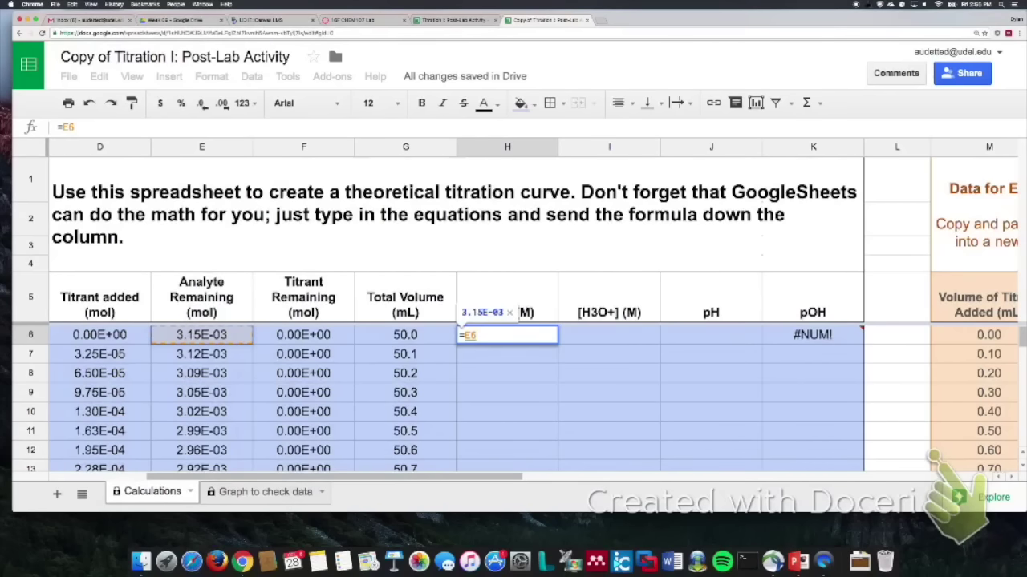
type("/")
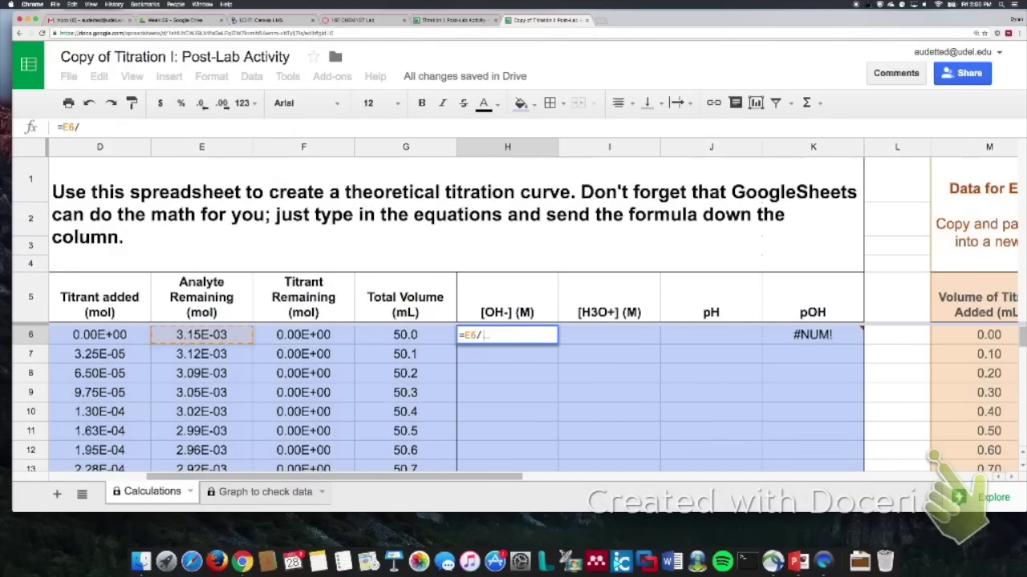
type("G6")
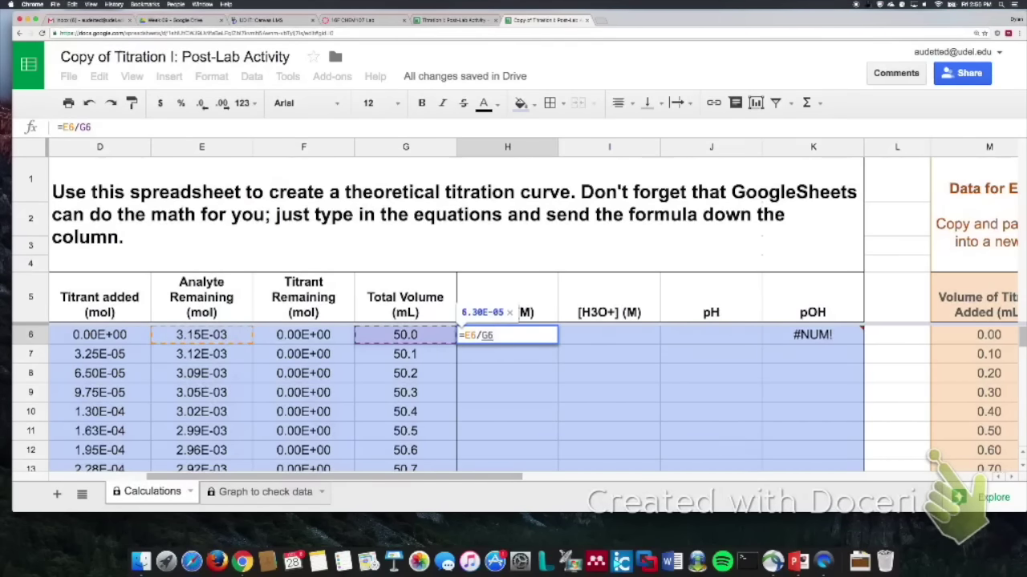
type("*1000")
key("Return")
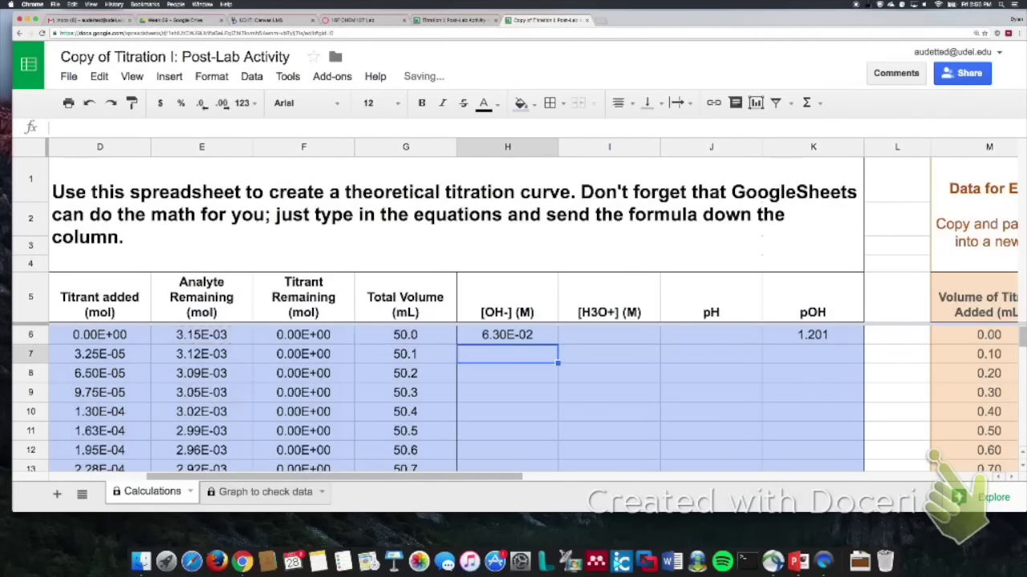
left_click(507, 334)
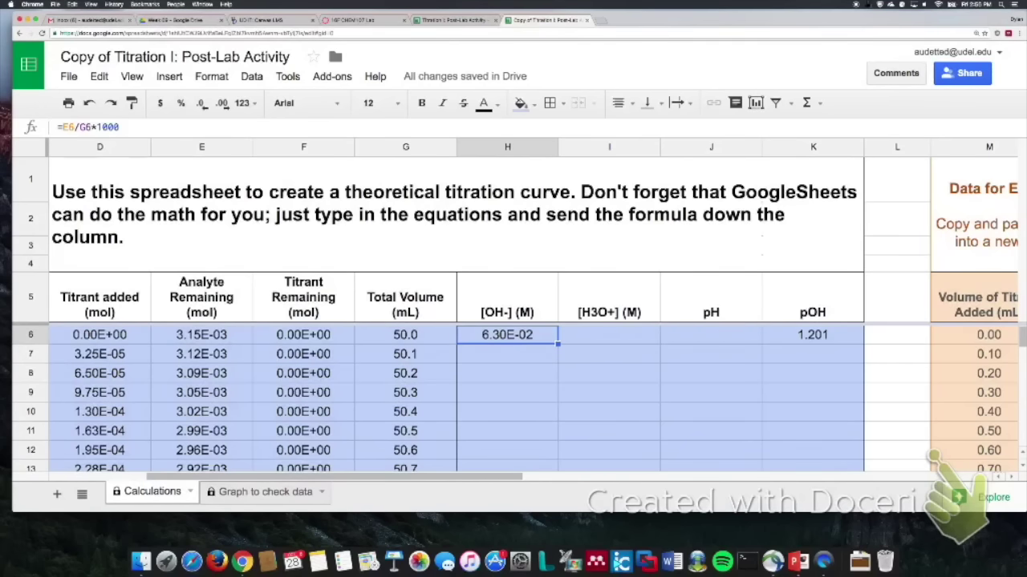
- Fill the [OH-] formula from cell H6 down the column through row 136 and clear the surplus cell H137
scroll(507, 396, "down", 3)
scroll(507, 396, "up", 3)
left_click_drag(558, 359, 557, 473)
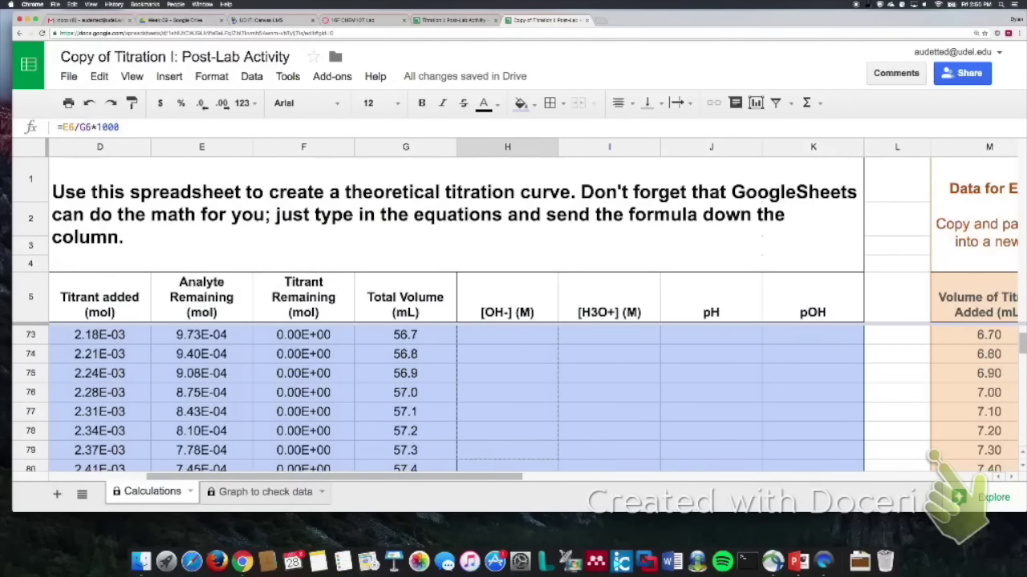
scroll(513, 393, "down", 15)
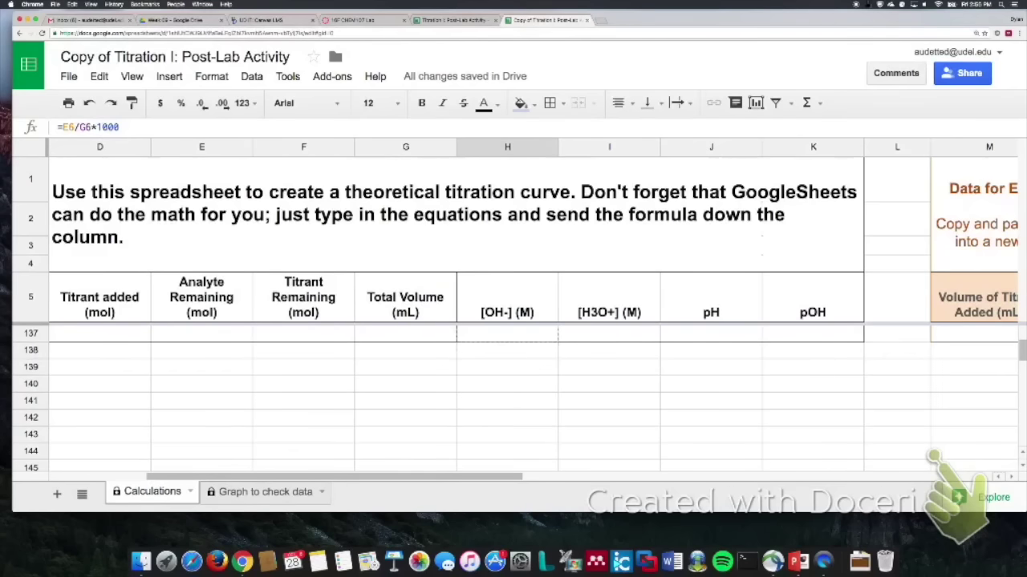
left_click_drag(558, 341, 557, 336)
left_click(507, 334)
key("BackSpace")
- Check the [OH-] values down the column around row 103, and select the first [H3O+] cell, I6
scroll(507, 401, "up", 20)
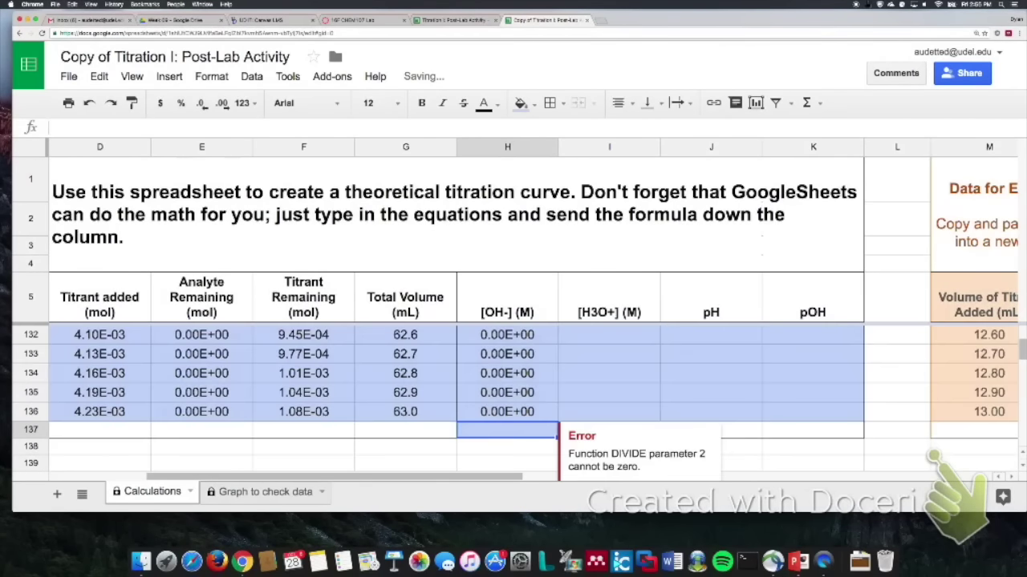
scroll(513, 393, "down", 12)
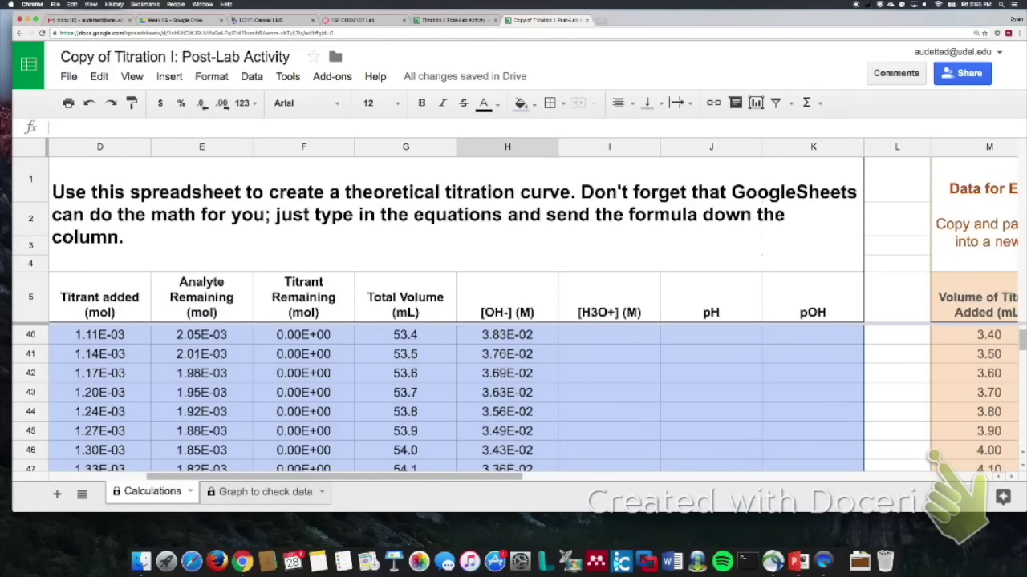
scroll(513, 393, "down", 13)
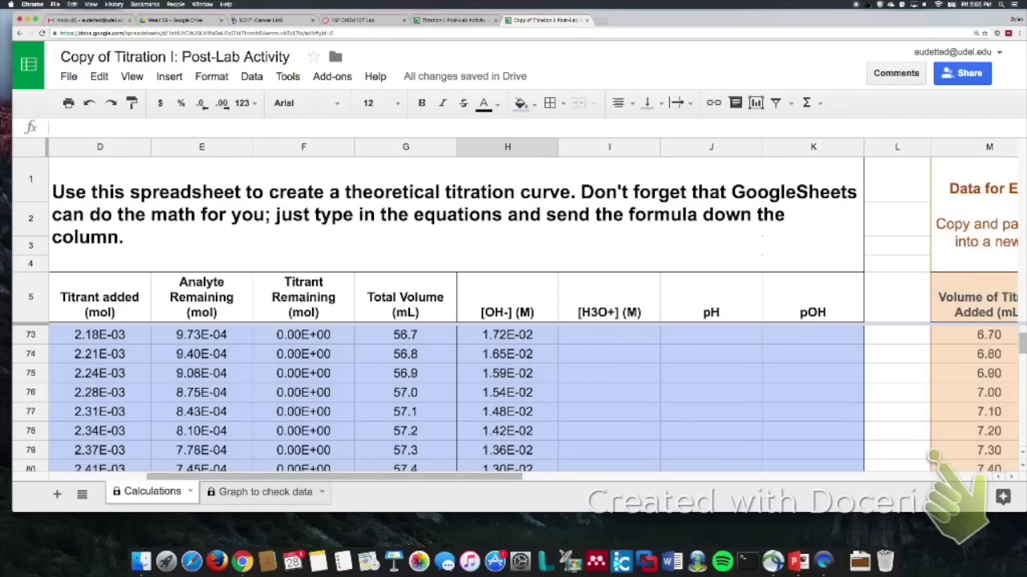
scroll(514, 393, "down", 6)
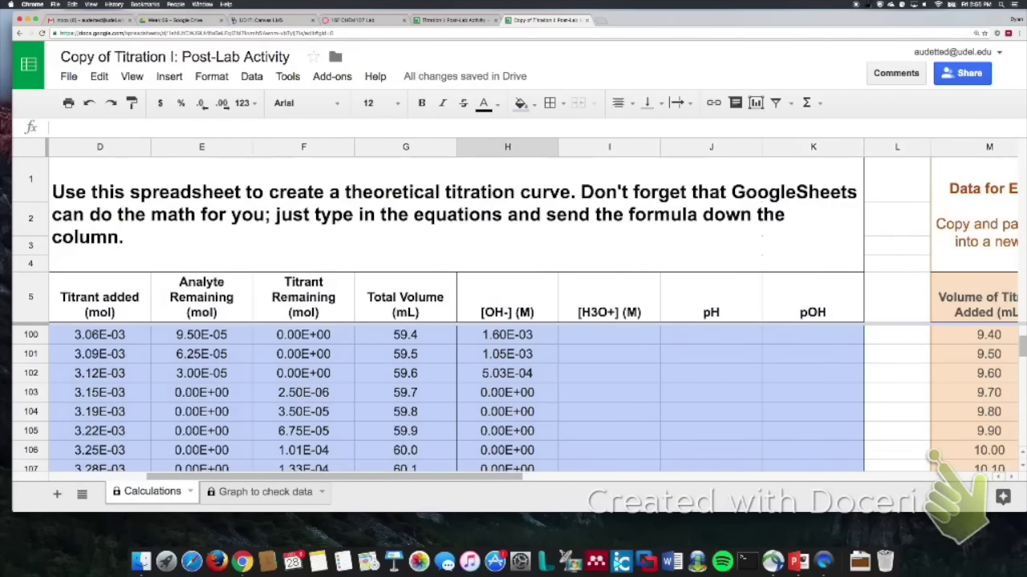
scroll(513, 393, "up", 20)
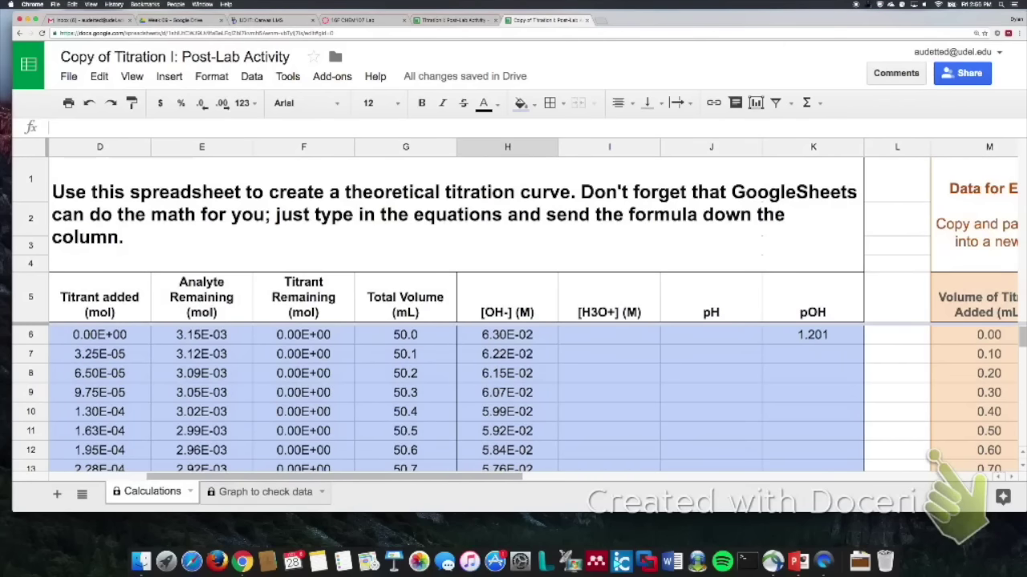
left_click(609, 335)
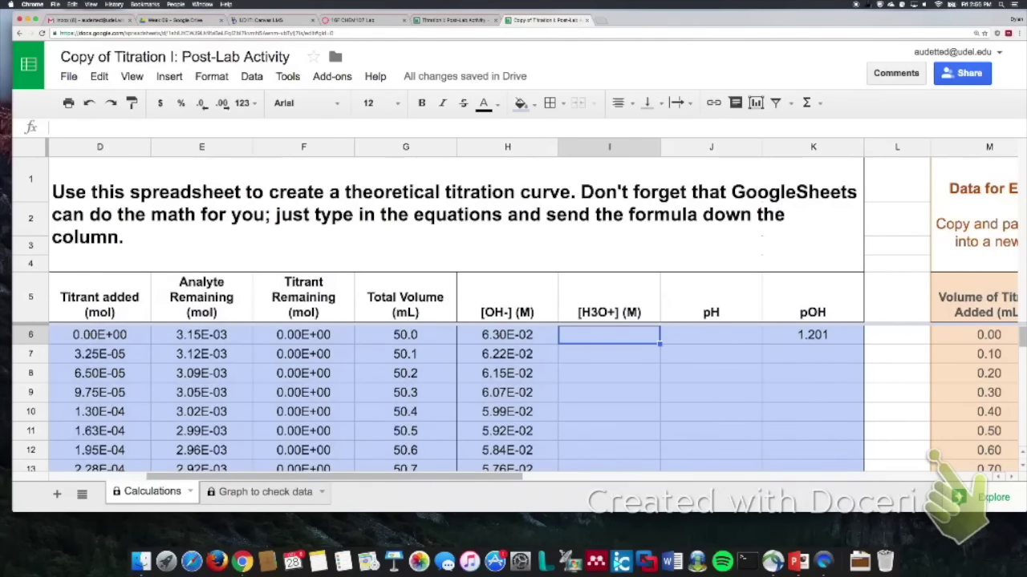
left_click_drag(552, 350, 671, 351)
mouse_move(547, 384)
left_mouse_down()
mouse_move(562, 382)
mouse_move(564, 394)
left_mouse_up()
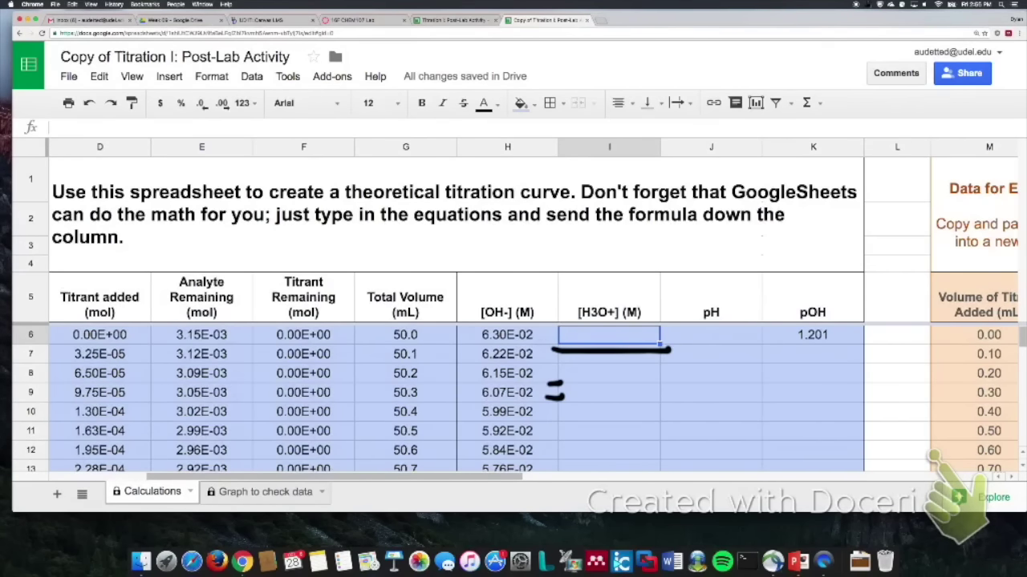
mouse_move(248, 345)
left_mouse_down()
mouse_move(267, 318)
mouse_move(353, 321)
mouse_move(354, 351)
mouse_move(245, 351)
left_mouse_up()
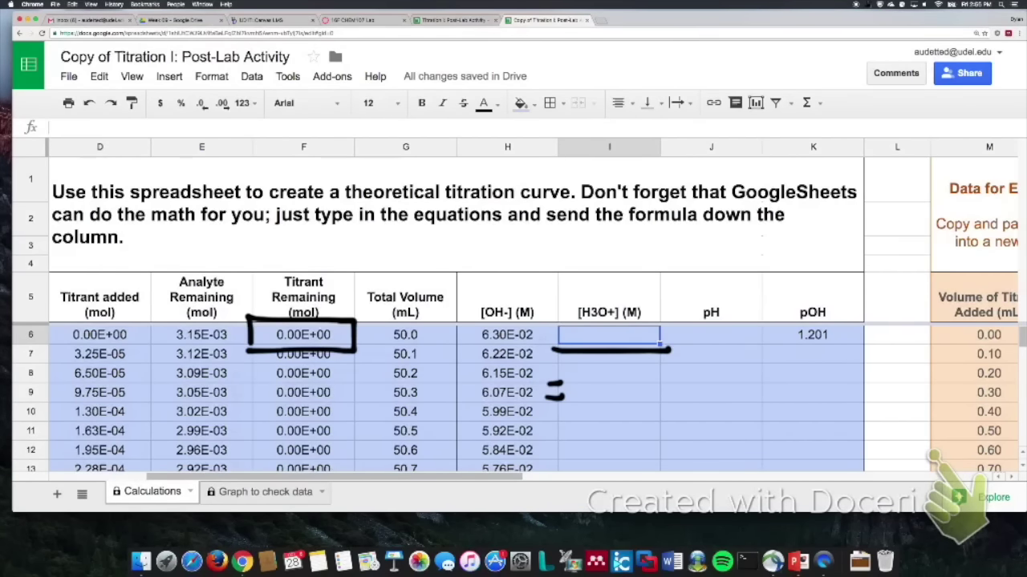
mouse_move(596, 377)
left_mouse_down()
mouse_move(594, 410)
mouse_move(622, 374)
mouse_move(614, 391)
mouse_move(647, 377)
mouse_move(630, 394)
left_mouse_up()
left_click_drag(683, 368, 648, 423)
mouse_move(355, 347)
left_mouse_down()
mouse_move(381, 351)
mouse_move(454, 334)
mouse_move(406, 314)
mouse_move(355, 324)
left_mouse_up()
left_click_drag(714, 391, 682, 411)
left_click_drag(709, 372, 675, 399)
mouse_move(746, 374)
left_mouse_down()
mouse_move(715, 410)
mouse_move(734, 395)
left_mouse_up()
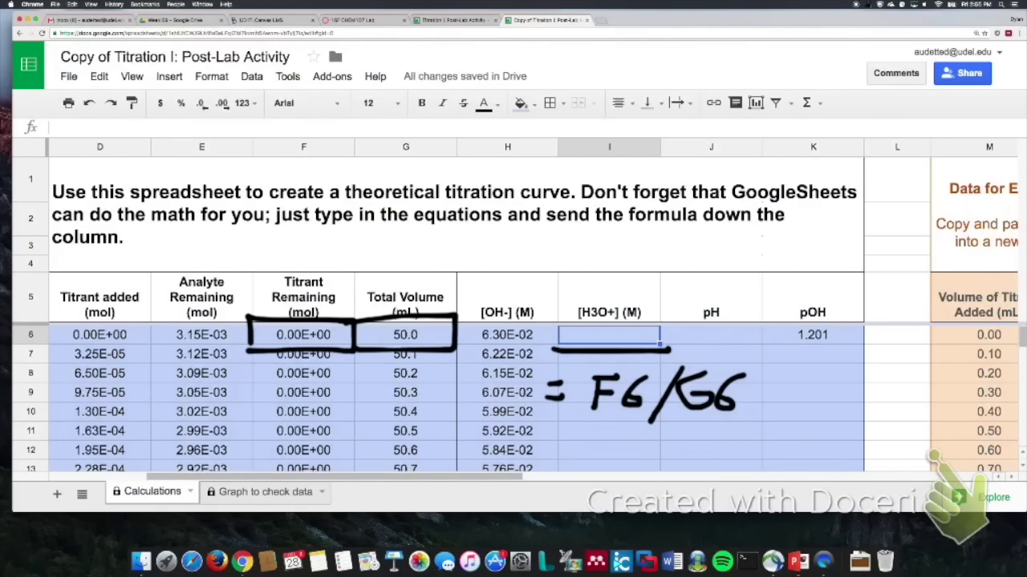
mouse_move(768, 380)
left_mouse_down()
mouse_move(791, 400)
mouse_move(767, 400)
mouse_move(792, 390)
mouse_move(810, 408)
left_mouse_up()
left_click_drag(847, 374, 919, 399)
mouse_move(794, 454)
left_mouse_down()
mouse_move(823, 431)
mouse_move(823, 443)
left_mouse_up()
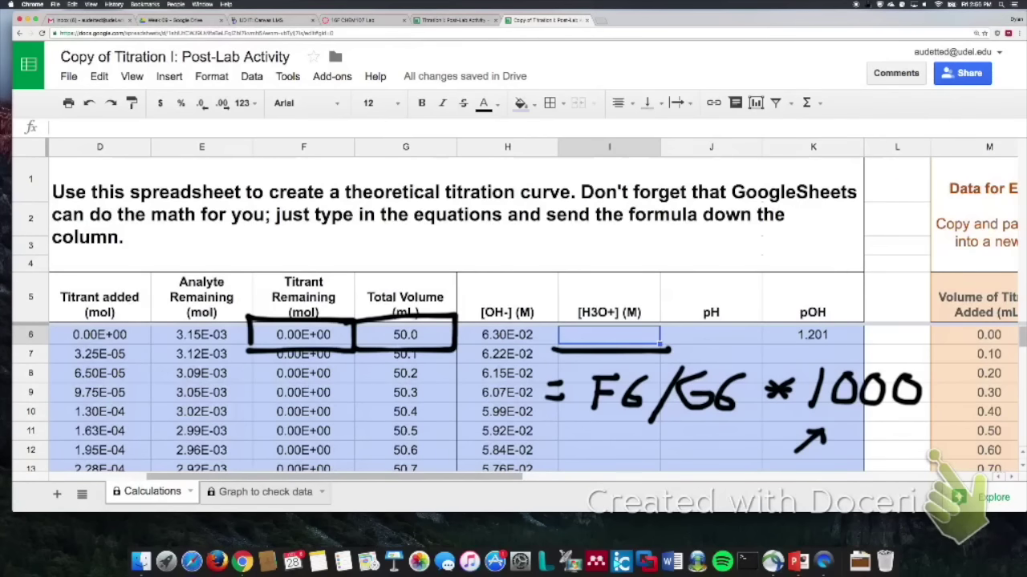
left_click_drag(687, 457, 682, 484)
mouse_move(706, 460)
left_mouse_down()
mouse_move(696, 481)
mouse_move(706, 484)
left_mouse_up()
mouse_move(722, 473)
left_mouse_down()
mouse_move(737, 461)
mouse_move(728, 480)
mouse_move(744, 483)
mouse_move(753, 470)
mouse_move(802, 484)
mouse_move(844, 464)
left_mouse_up()
left_click_drag(831, 476, 866, 483)
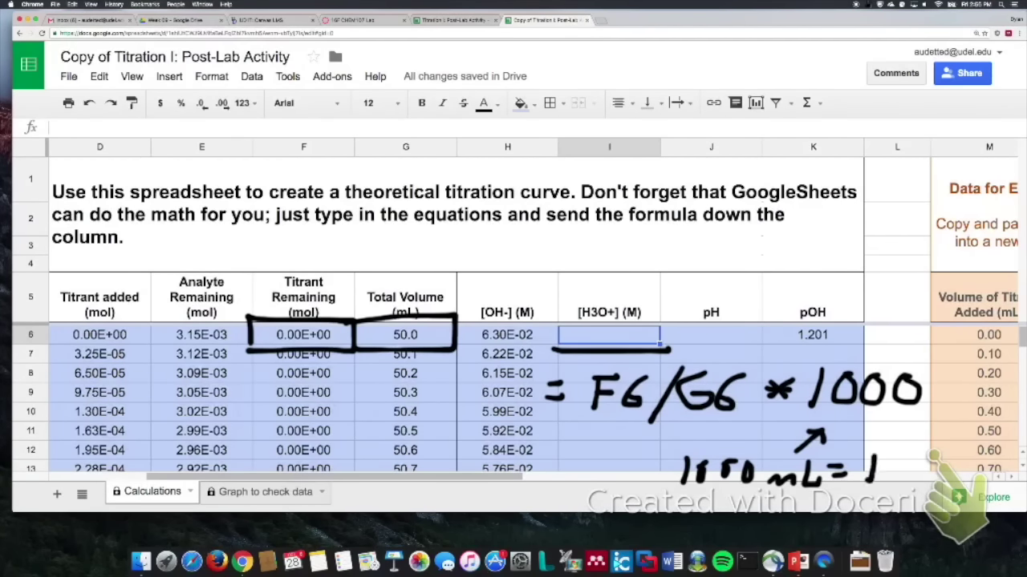
left_click_drag(901, 453, 914, 481)
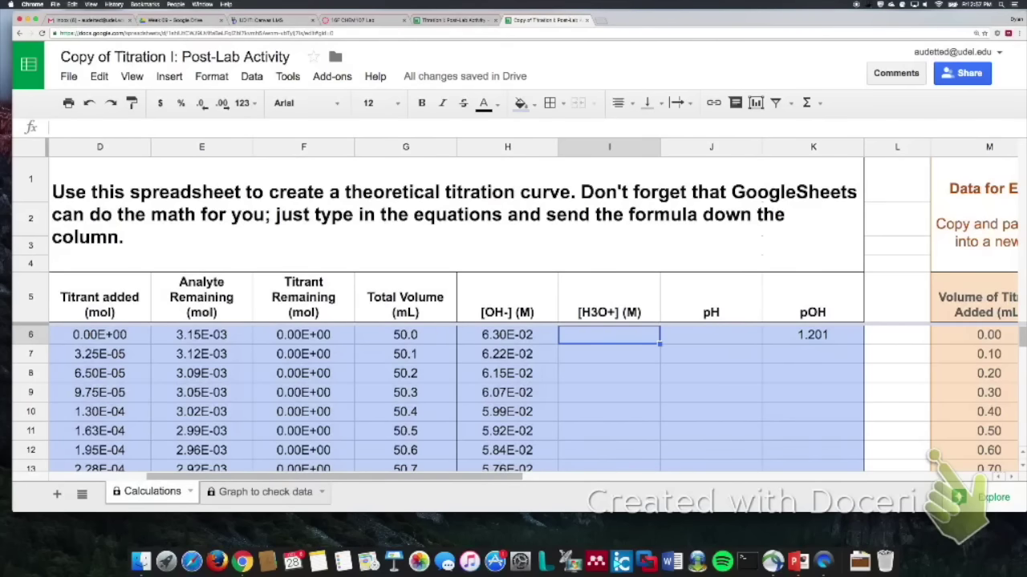
- Enter =F6/G6*1000 in cell I6 and fill the formula down the [H3O+] column
type("=")
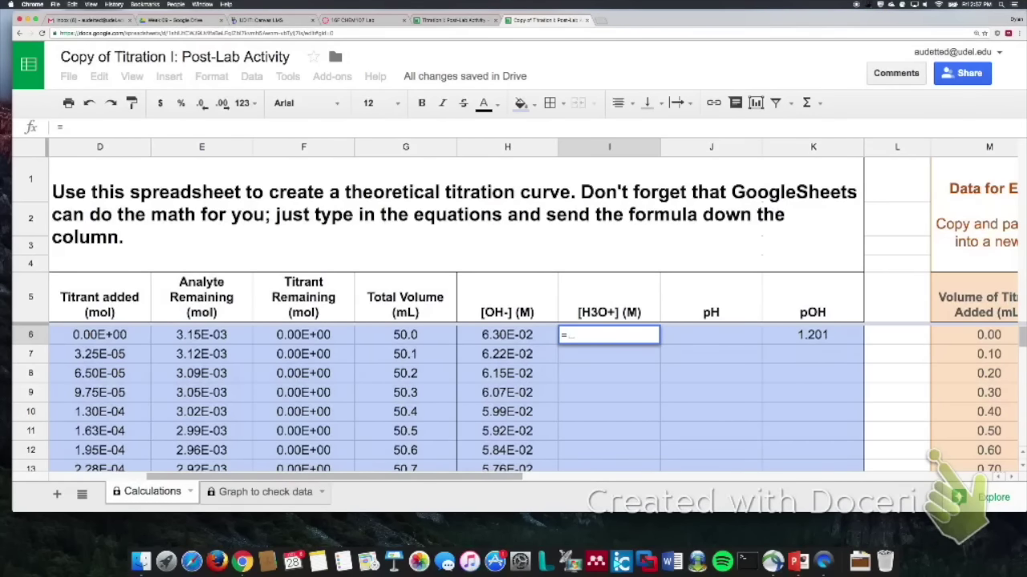
type("F6")
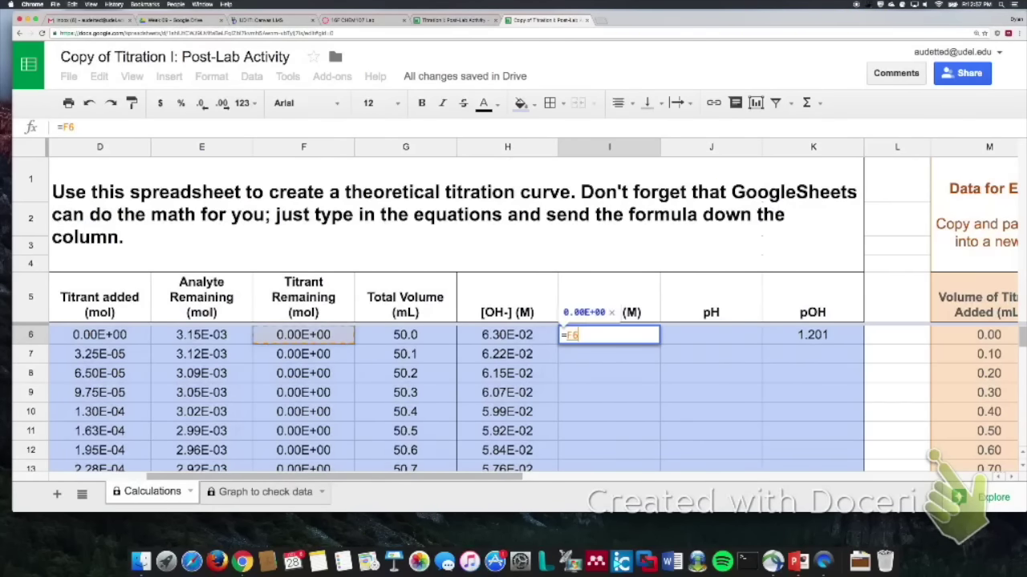
type("/")
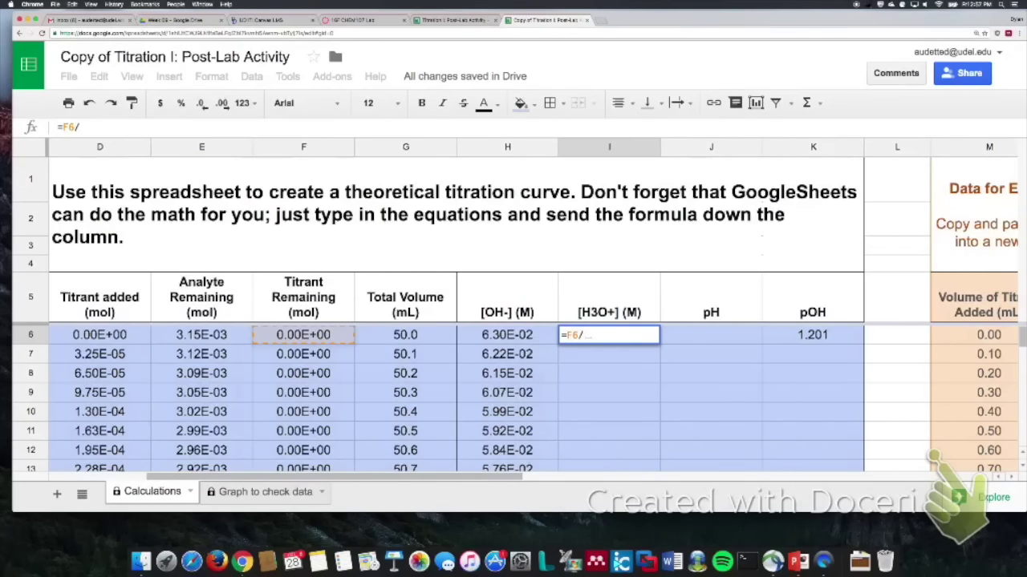
type("G6")
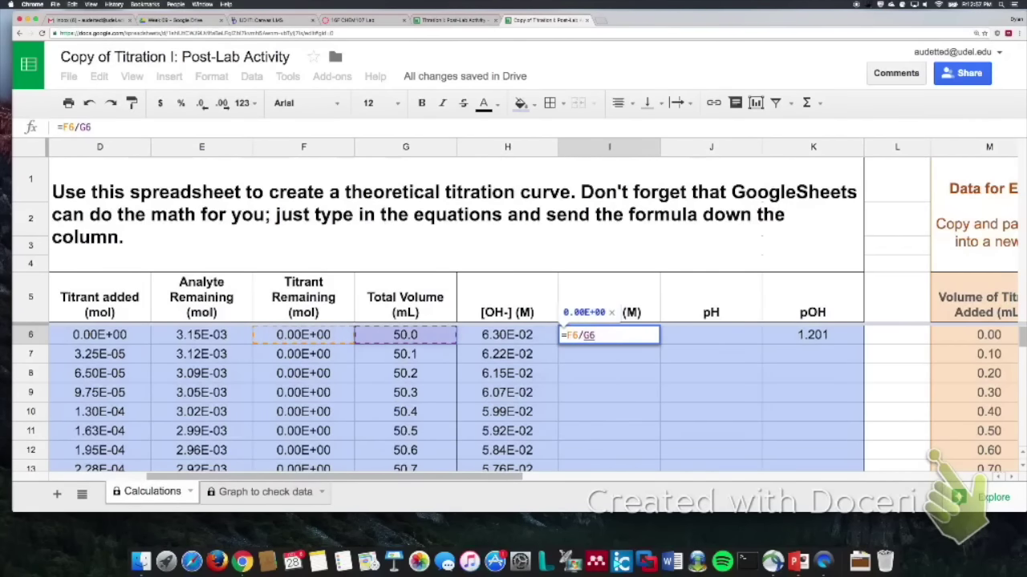
type("*1000")
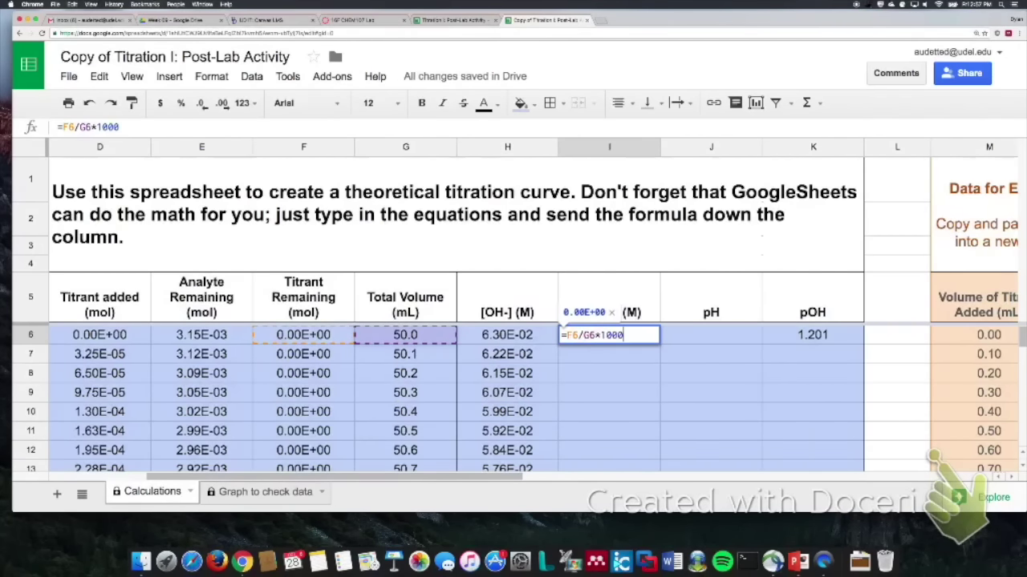
key("Return")
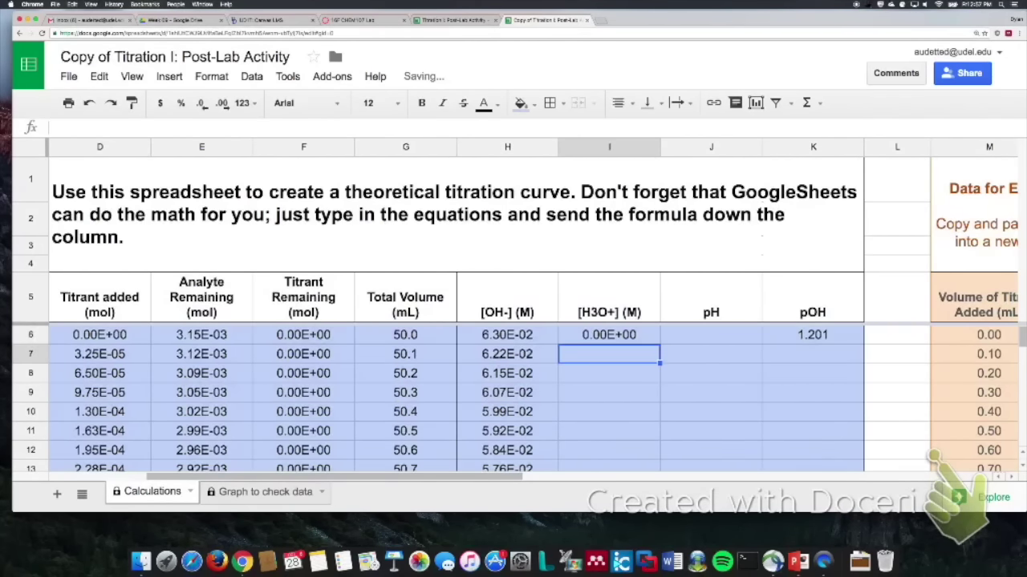
left_click(609, 335)
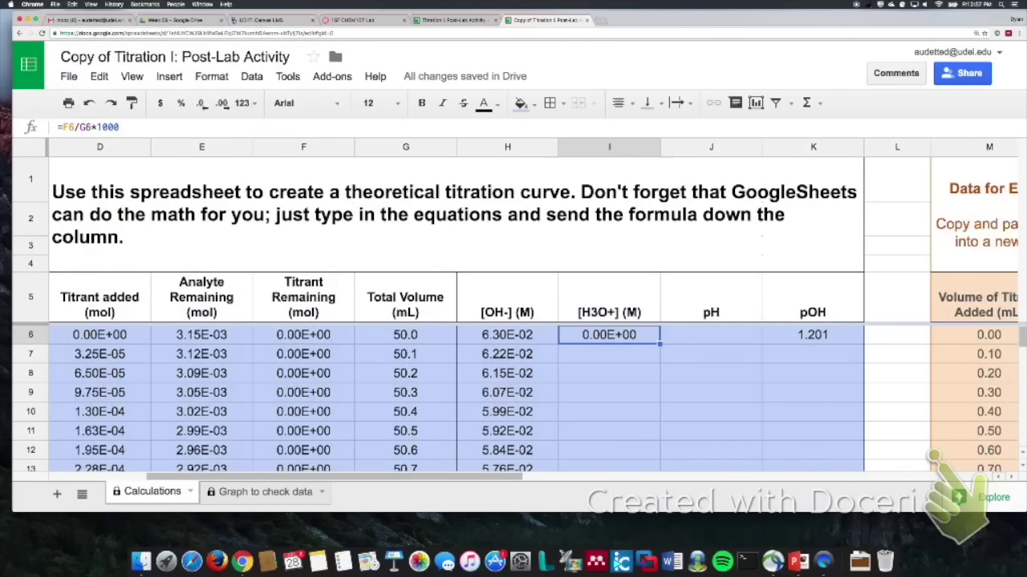
double_click(659, 343)
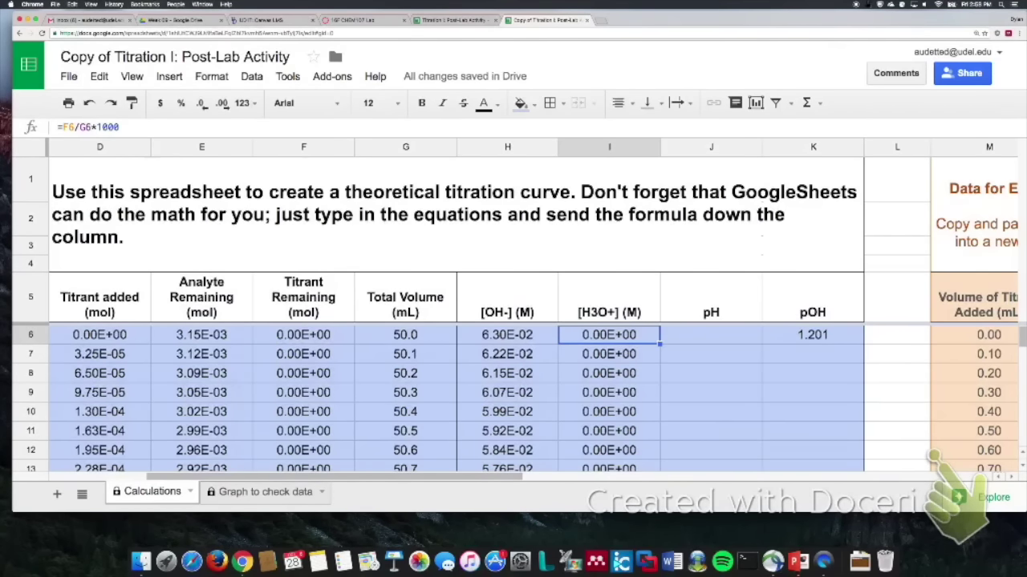
- Check the filled [H3O+] values down the column and clear the first pOH cell, K6
scroll(458, 393, "down", 10)
scroll(457, 393, "down", 15)
scroll(458, 393, "up", 3)
scroll(458, 393, "down", 3)
scroll(457, 393, "up", 20)
left_click(813, 335)
key("Delete")
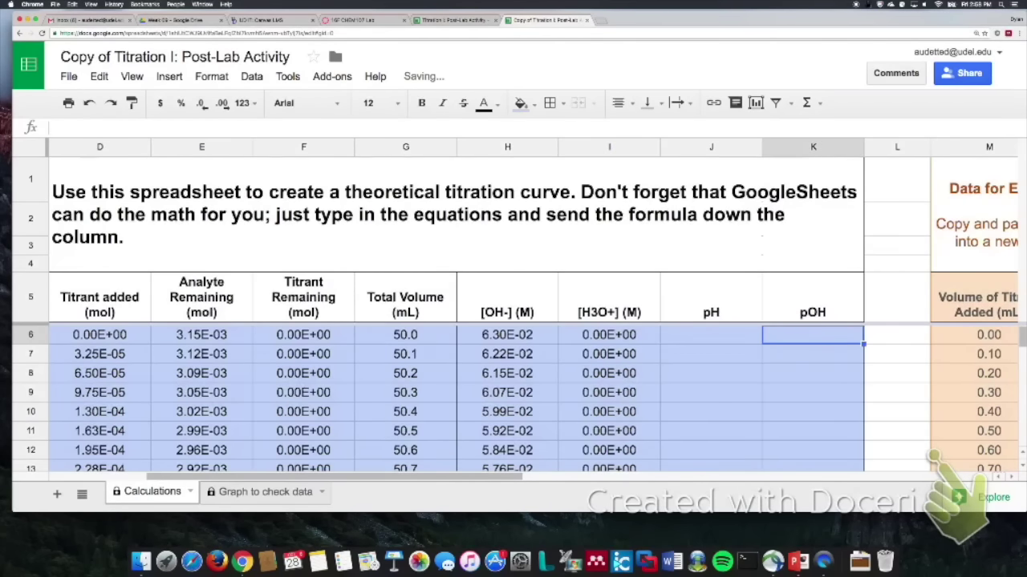
- Switch to Microsoft PowerPoint
left_click(813, 353)
left_click(812, 334)
mouse_move(756, 351)
left_mouse_down()
mouse_move(866, 323)
mouse_move(758, 319)
mouse_move(755, 350)
left_mouse_up()
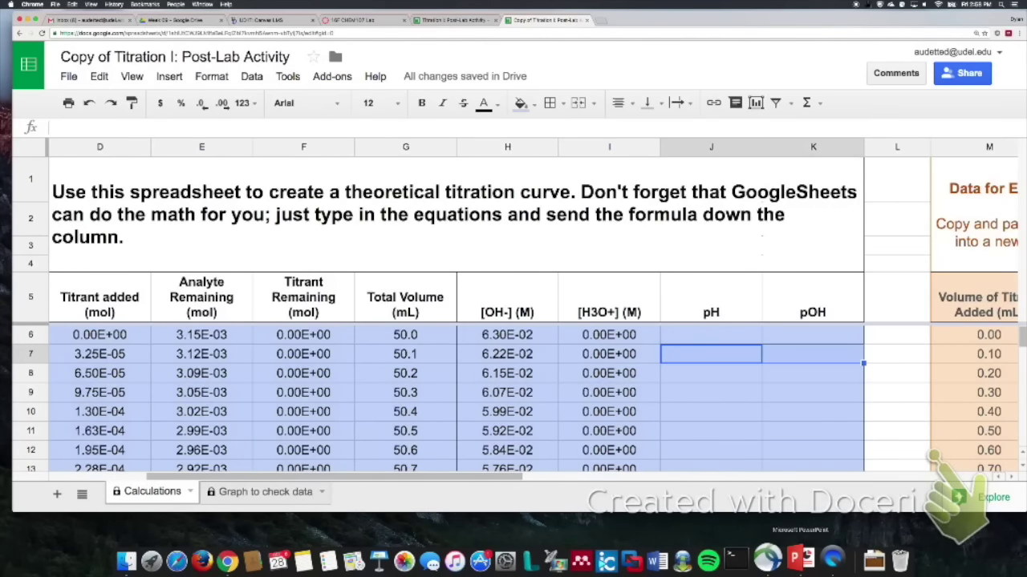
left_click(799, 559)
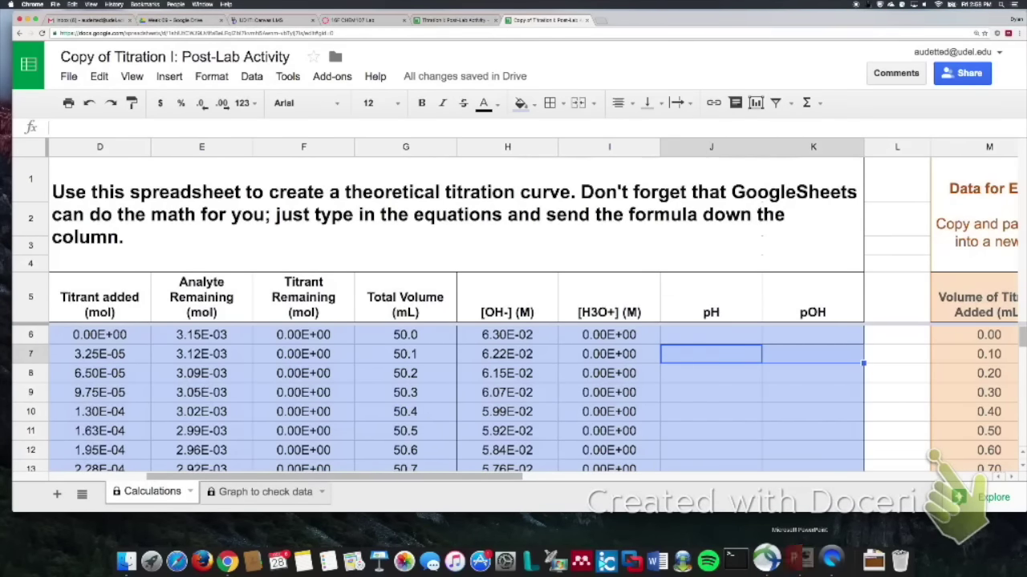
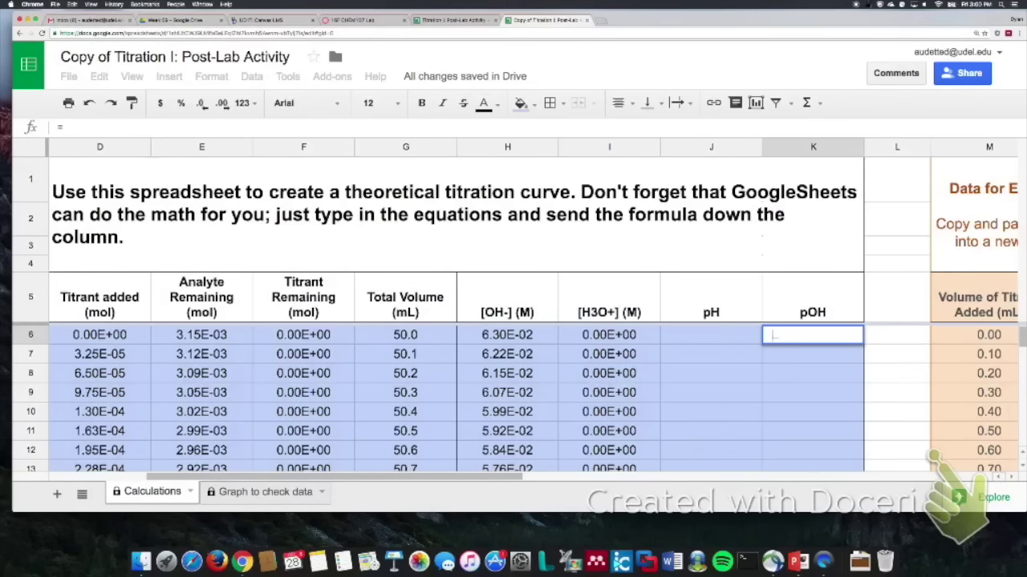
left_click(811, 373)
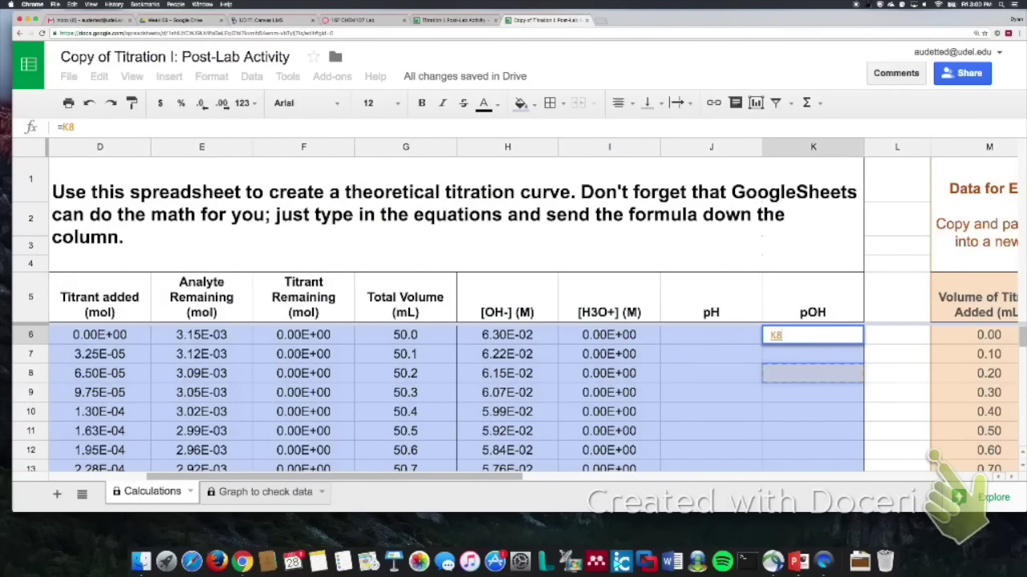
key("BackSpace")
key("BackSpace")
key("BackSpace")
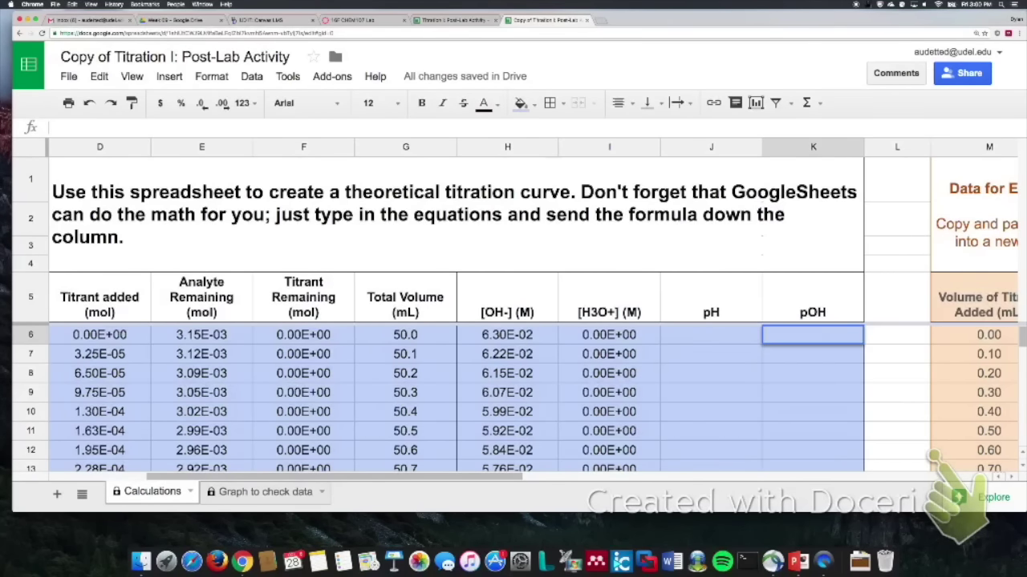
- Enter =-log10(H6) in cell K6 and fill the formula down the pOH column through row 136
type("=-log")
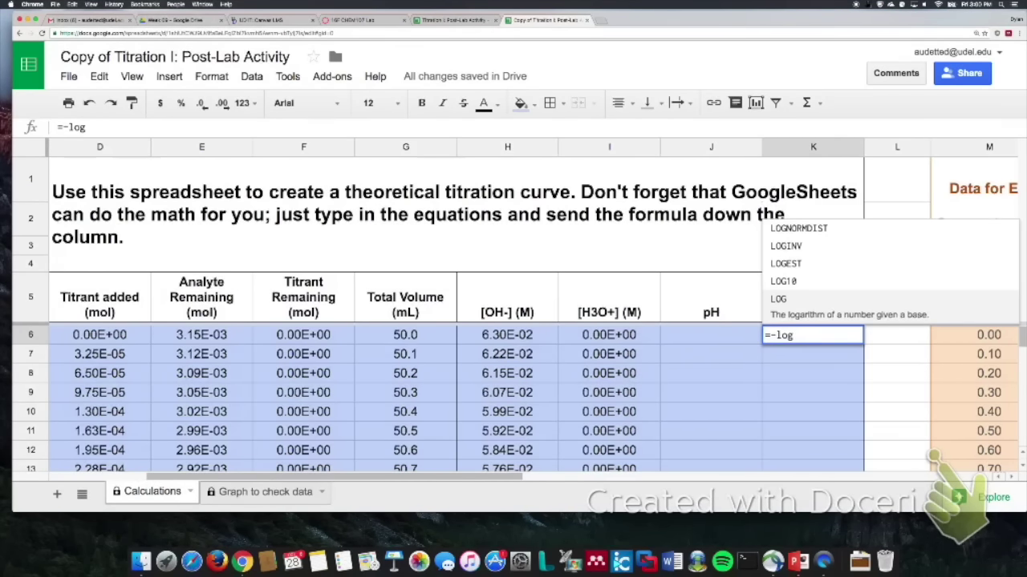
type("10")
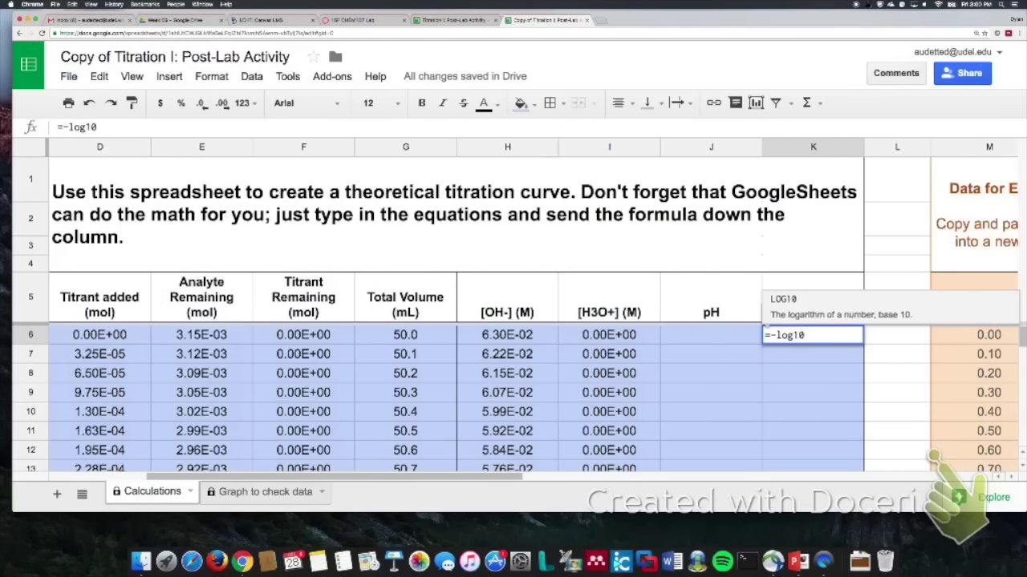
type("(")
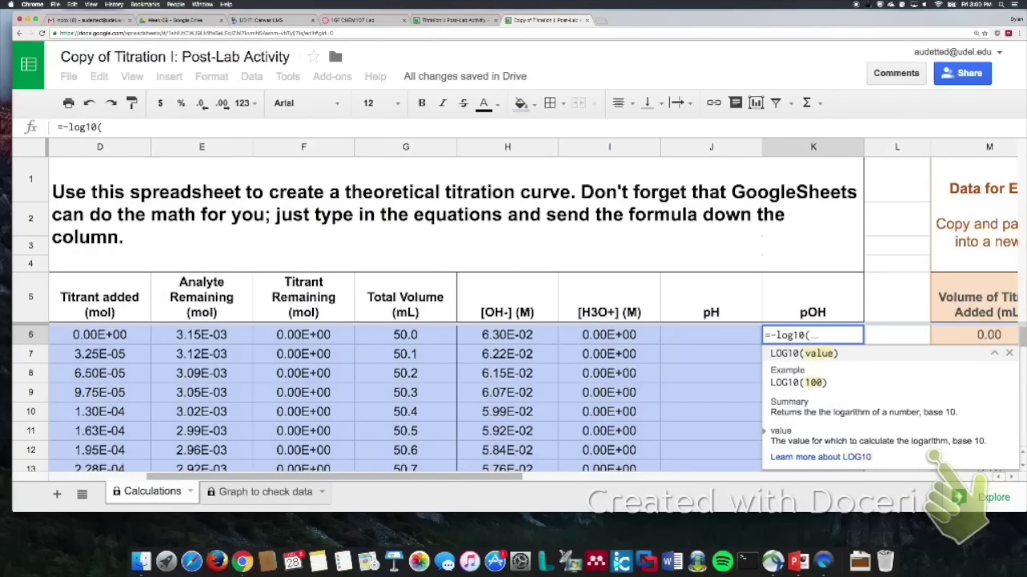
type("H6")
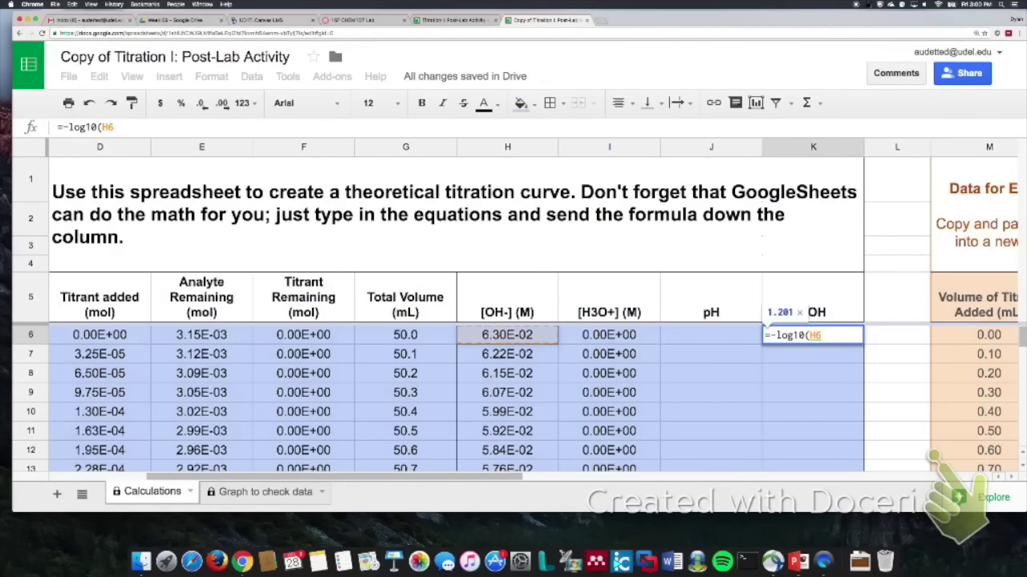
type(")")
key("Return")
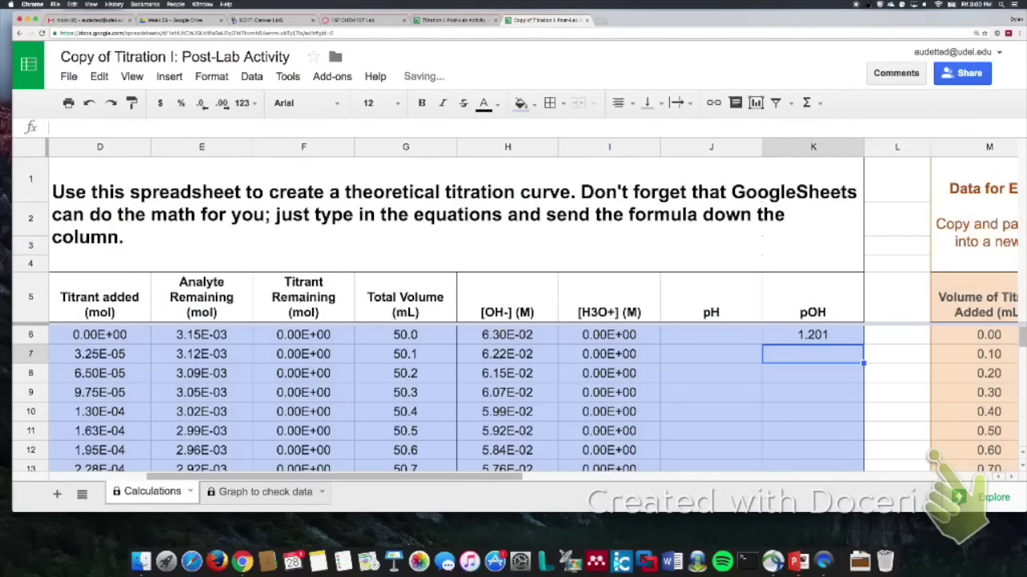
left_click(812, 335)
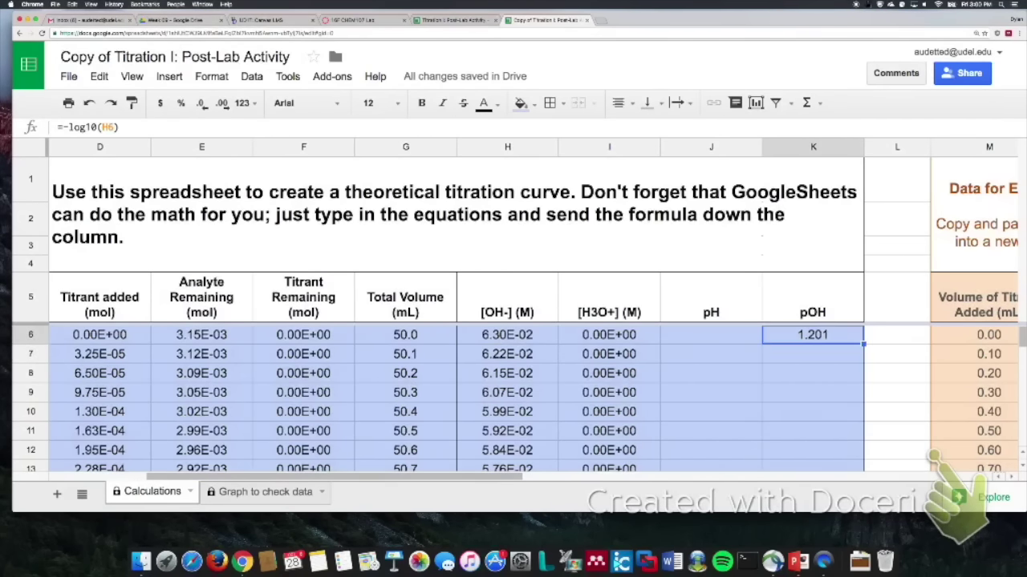
left_click_drag(863, 344, 812, 465)
left_click_drag(934, 458, 934, 457)
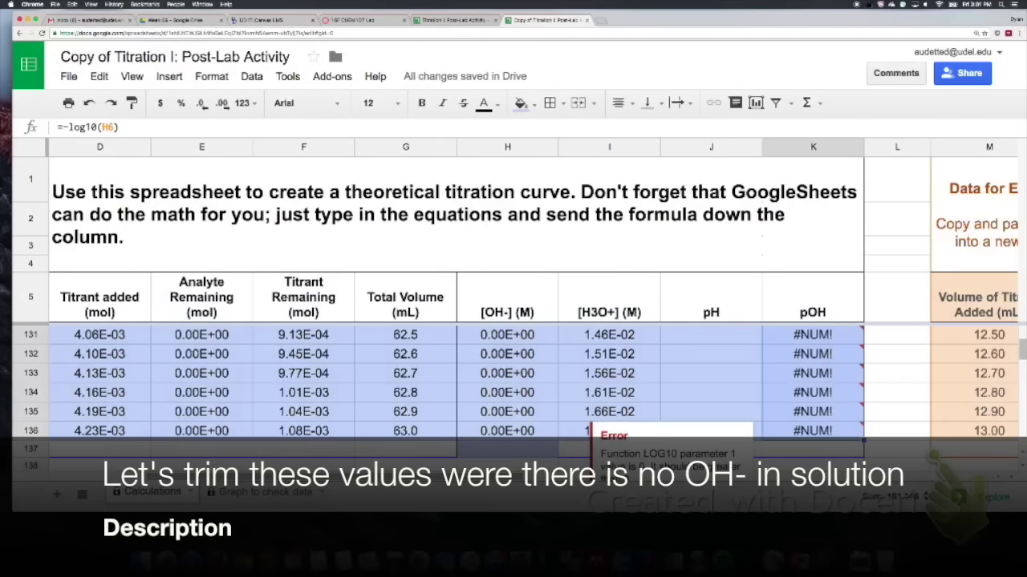
- Clear the #NUM! values from the pOH column in rows 103 through 136, where no OH- remains
scroll(514, 377, "up", 10)
scroll(514, 377, "down", 2)
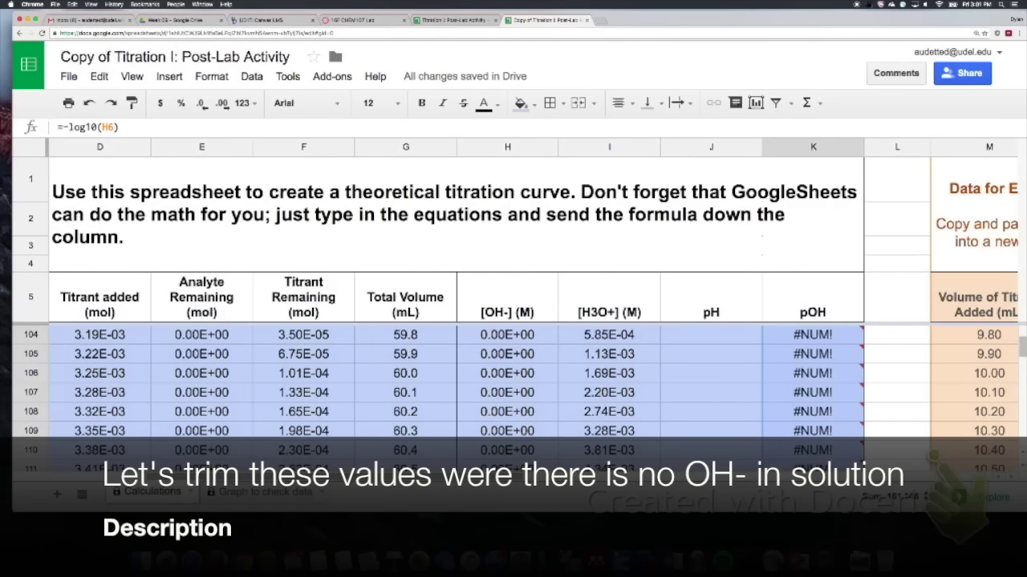
scroll(514, 385, "up", 1)
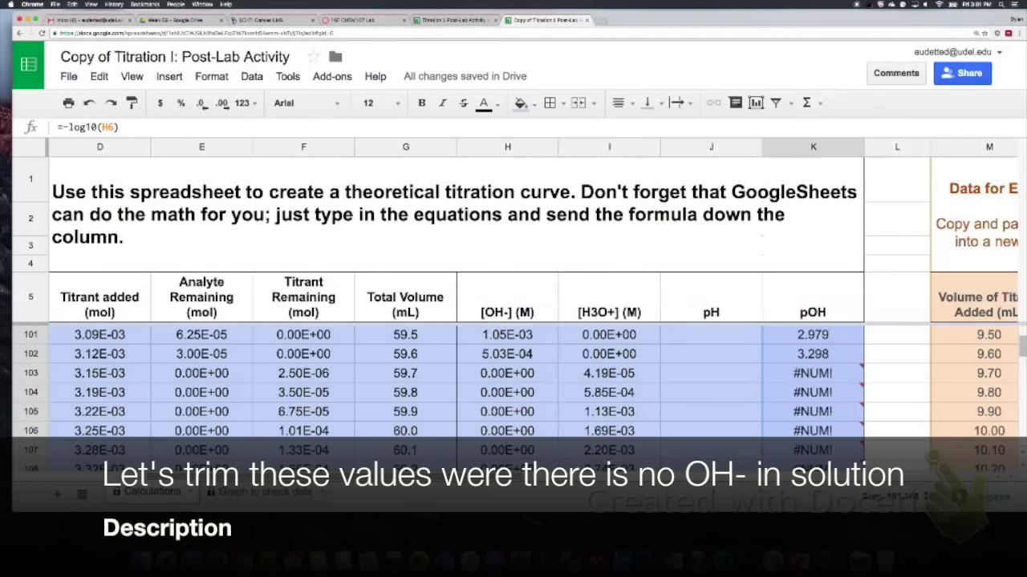
scroll(514, 393, "down", 6)
scroll(513, 393, "down", 8)
scroll(514, 393, "up", 4)
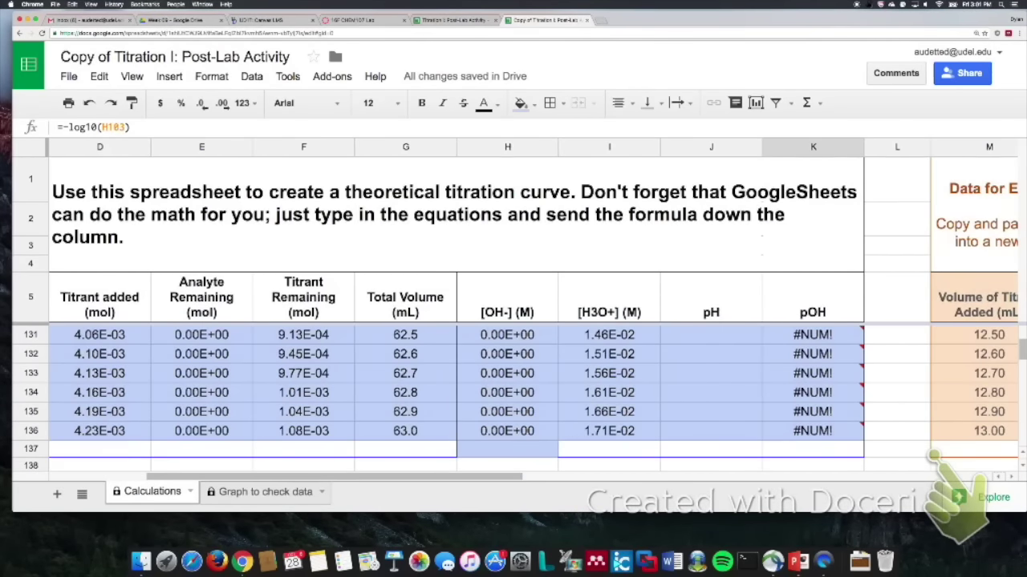
left_click(812, 431, "shift")
key("Delete")
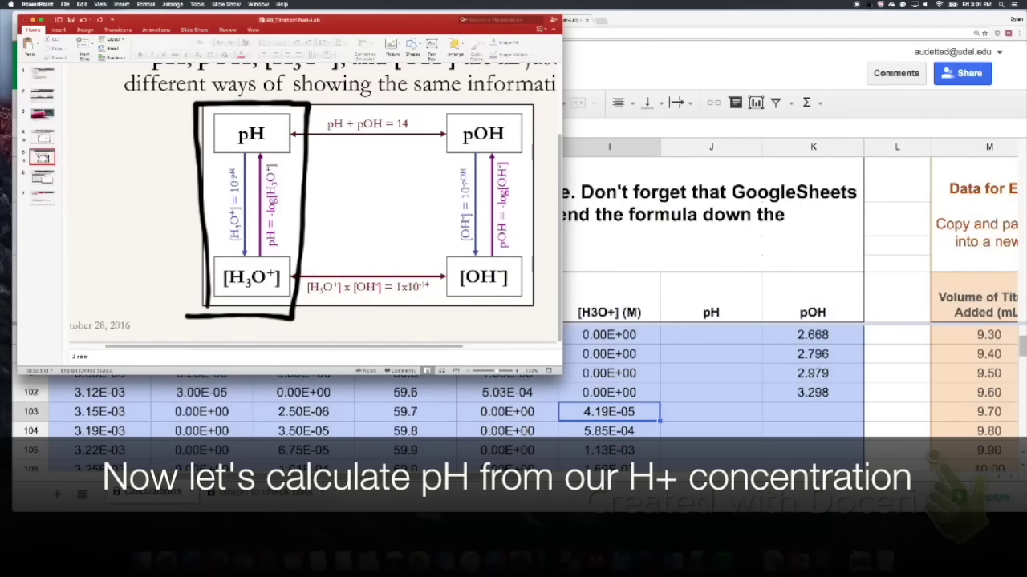
mouse_move(574, 242)
left_mouse_down()
mouse_move(592, 244)
mouse_move(590, 258)
mouse_move(627, 250)
mouse_move(642, 269)
mouse_move(660, 268)
mouse_move(669, 247)
mouse_move(694, 267)
mouse_move(682, 298)
mouse_move(678, 279)
left_mouse_up()
left_click_drag(713, 231, 712, 273)
mouse_move(742, 234)
left_mouse_down()
mouse_move(732, 271)
mouse_move(743, 234)
mouse_move(774, 240)
mouse_move(784, 287)
left_mouse_up()
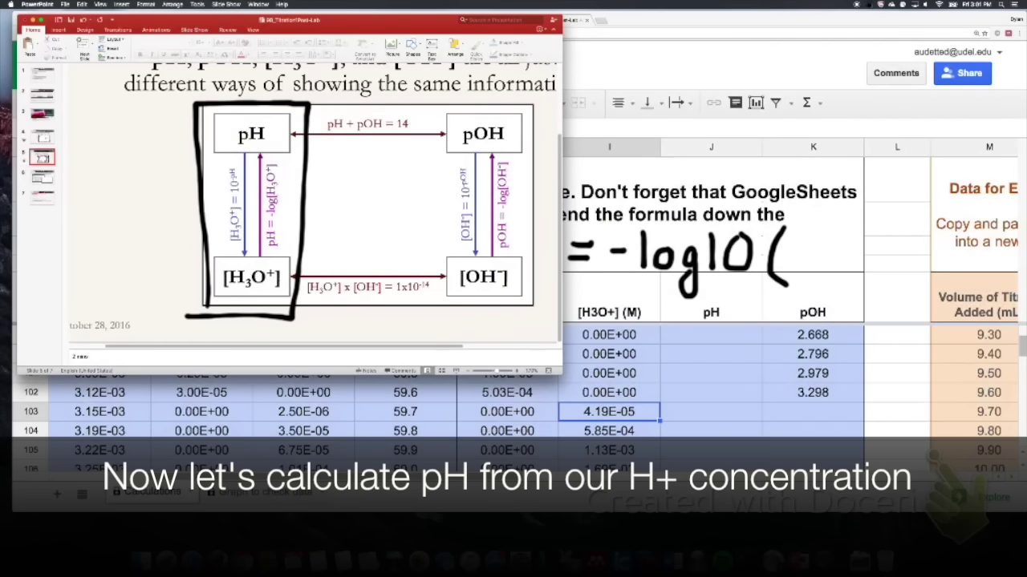
mouse_move(559, 427)
left_mouse_down()
mouse_move(597, 399)
mouse_move(650, 400)
mouse_move(552, 429)
left_mouse_up()
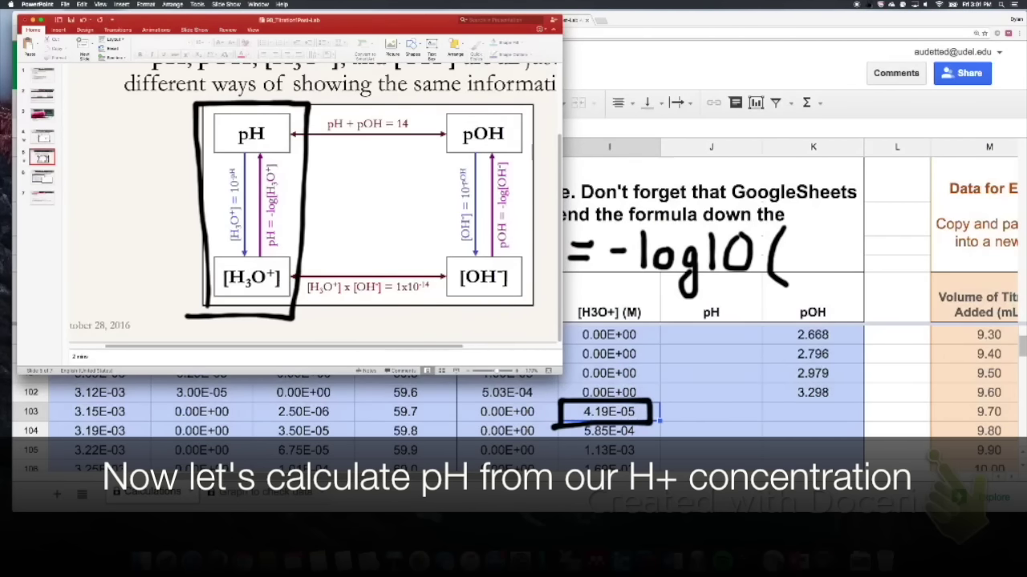
mouse_move(806, 239)
left_mouse_down()
mouse_move(805, 269)
mouse_move(820, 241)
mouse_move(822, 268)
mouse_move(836, 276)
left_mouse_up()
mouse_move(859, 239)
left_mouse_down()
mouse_move(892, 260)
mouse_move(877, 276)
left_mouse_up()
mouse_move(899, 215)
left_mouse_down()
mouse_move(924, 283)
mouse_move(912, 292)
left_mouse_up()
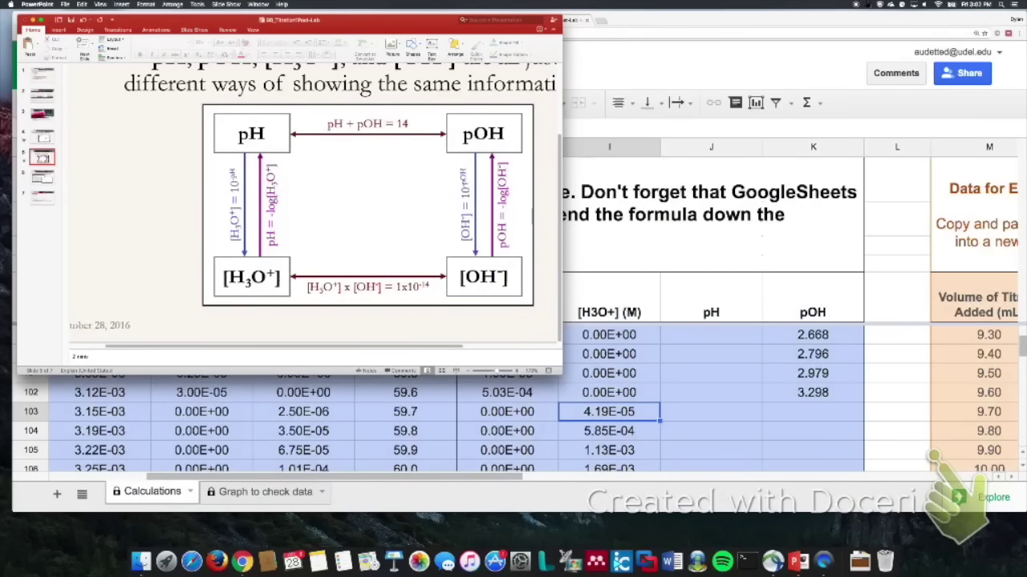
- Switch to the spreadsheet in Chrome and enter =-log(I103) in cell J103 of the pH column
key("super+Tab")
left_click(812, 411)
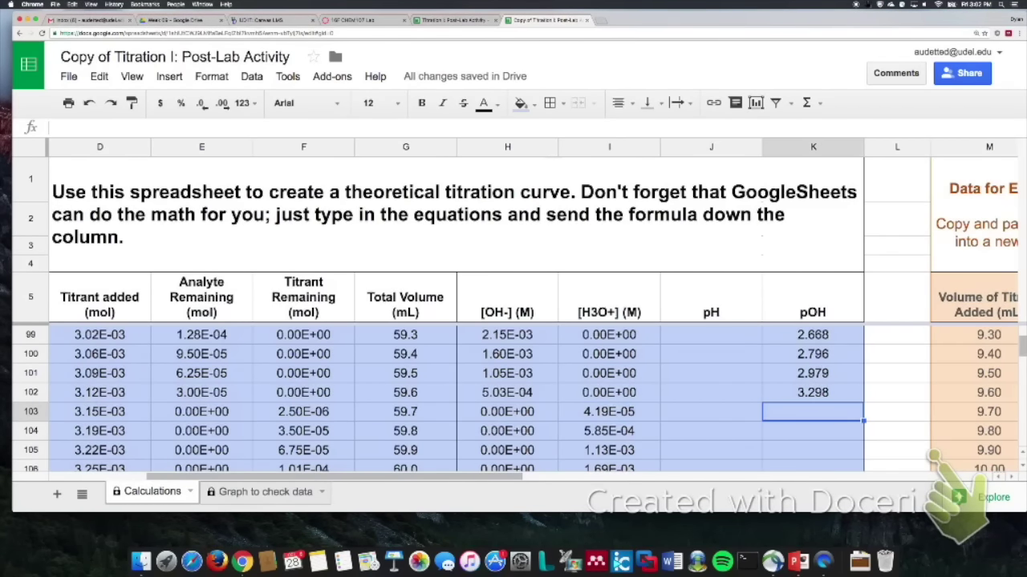
type("=")
key("Escape")
left_click(711, 411)
type("=")
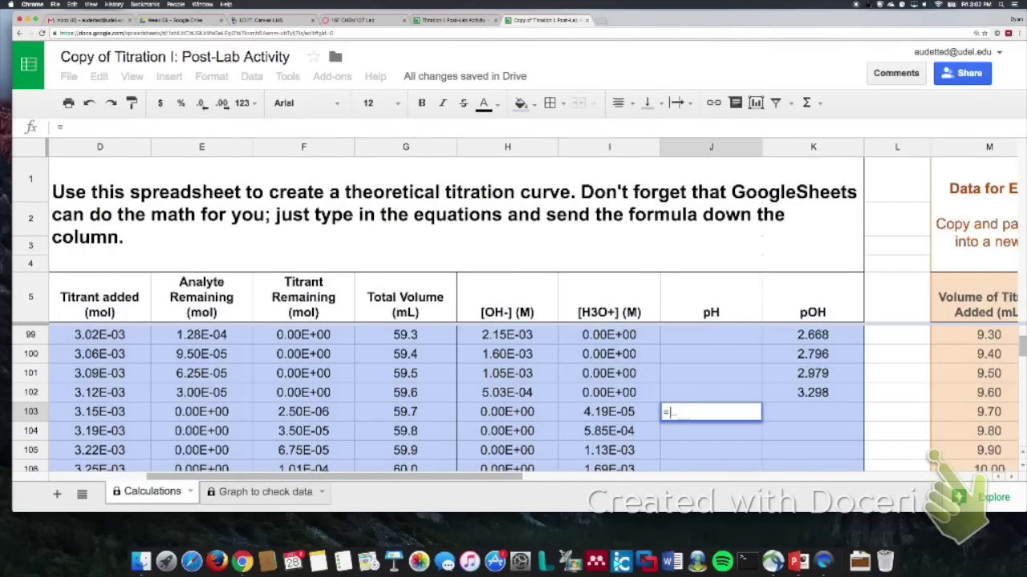
type("-log(")
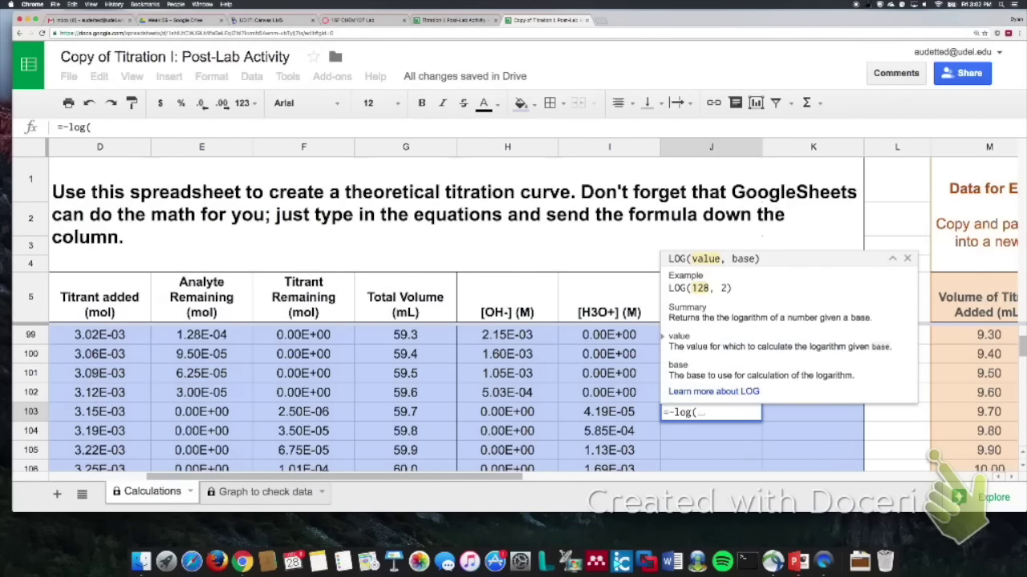
type("I103)")
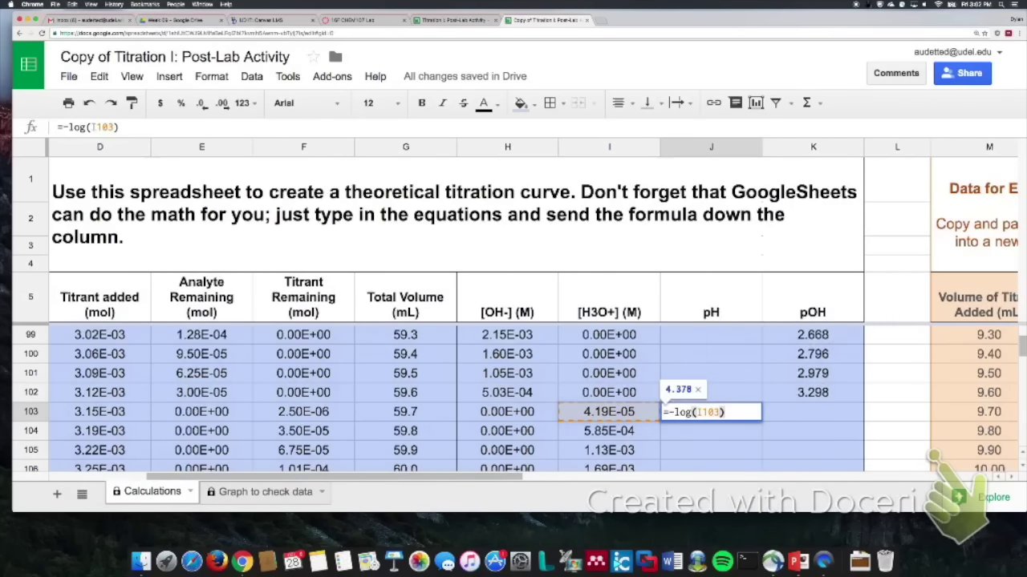
key("Return")
- Fill the formula in cell J103 down the pH column through row 136
left_click(711, 412)
left_click_drag(761, 421, 761, 482)
scroll(514, 393, "down", 7)
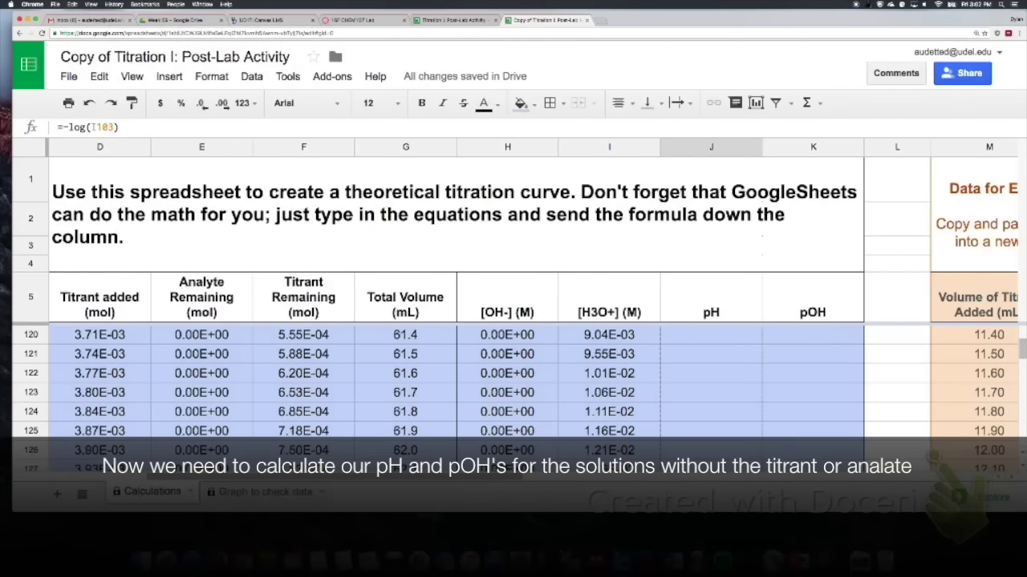
scroll(513, 377, "down", 1)
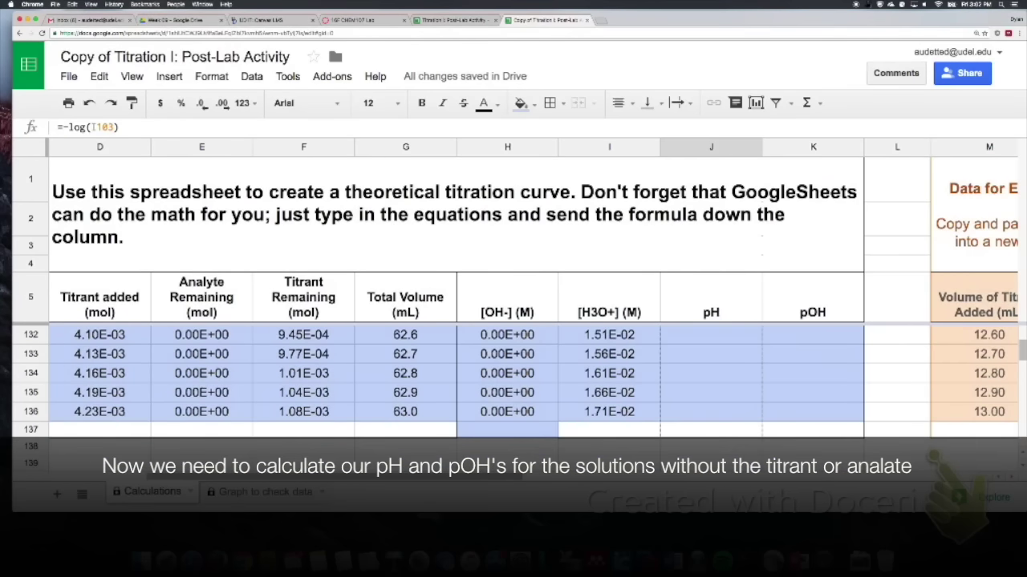
key("ctrl+d")
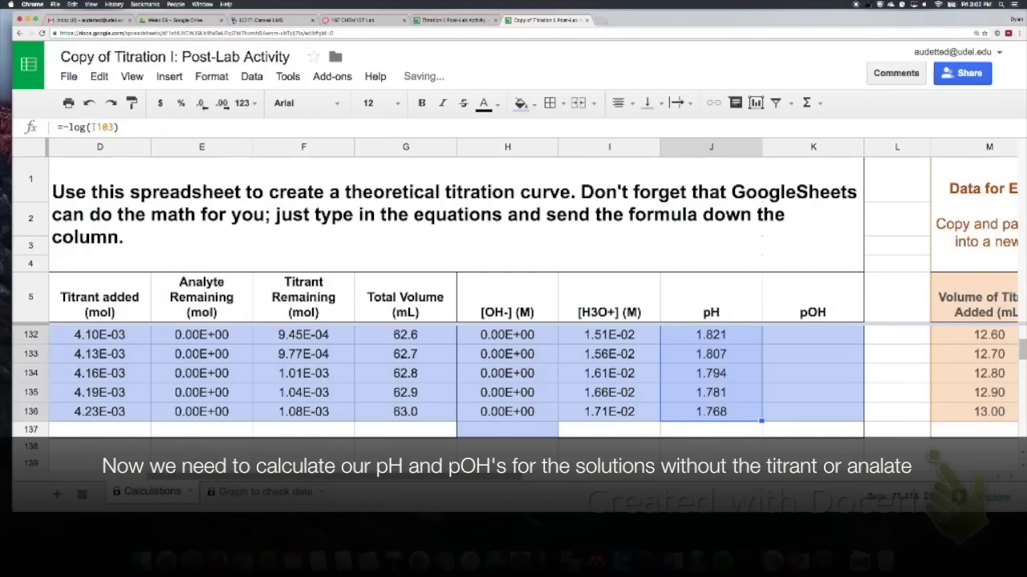
- Select the first cleared pOH cell, K103, and switch to Microsoft PowerPoint
scroll(513, 385, "up", 5)
scroll(513, 385, "up", 6)
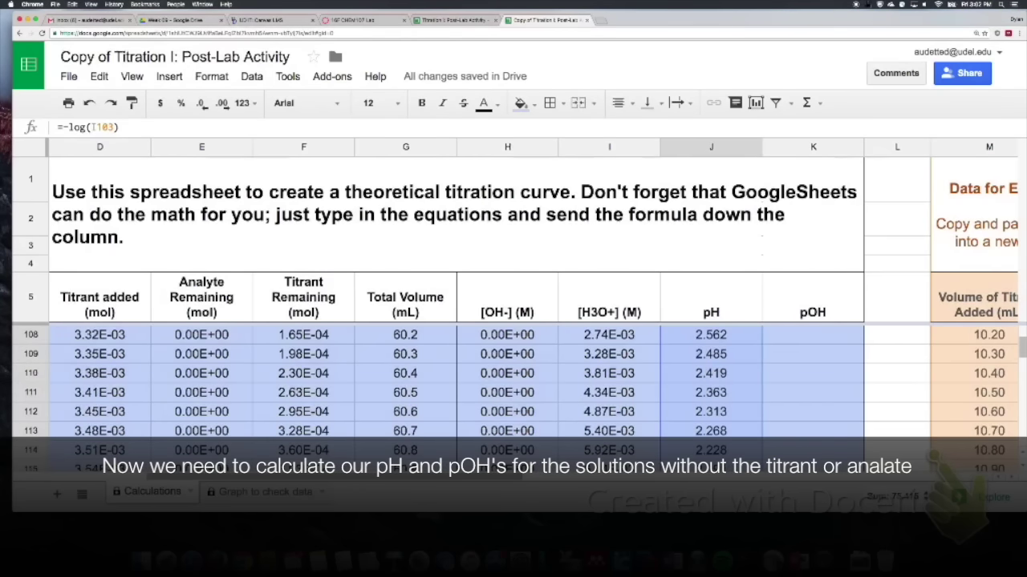
scroll(513, 385, "down", 2)
scroll(513, 385, "up", 1)
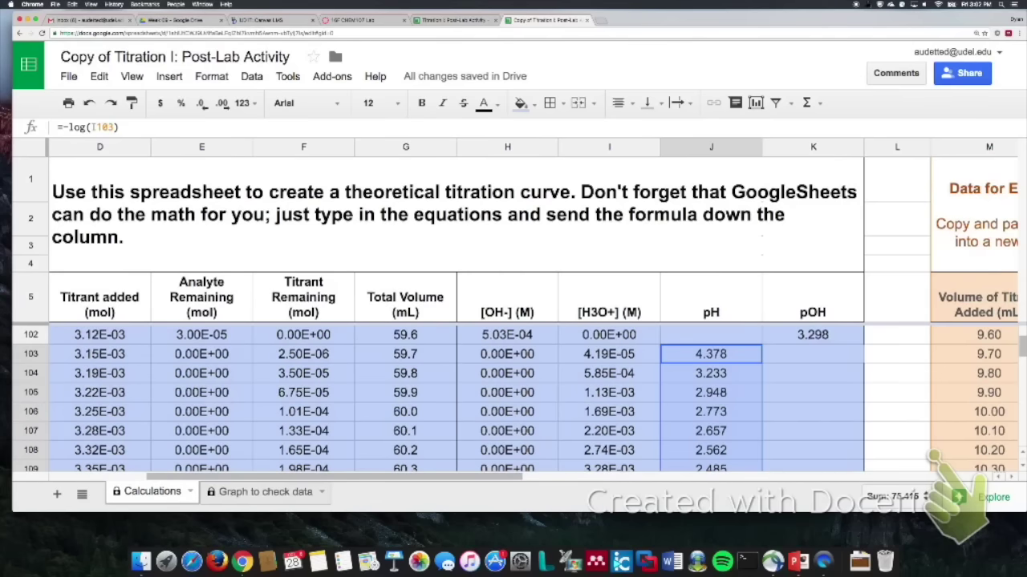
left_click(812, 354)
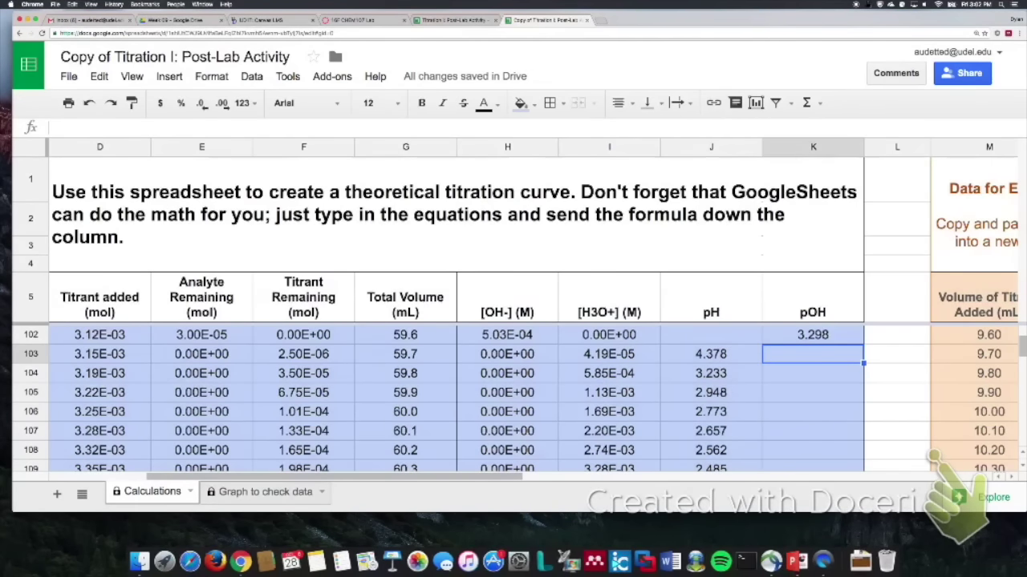
left_click(796, 560)
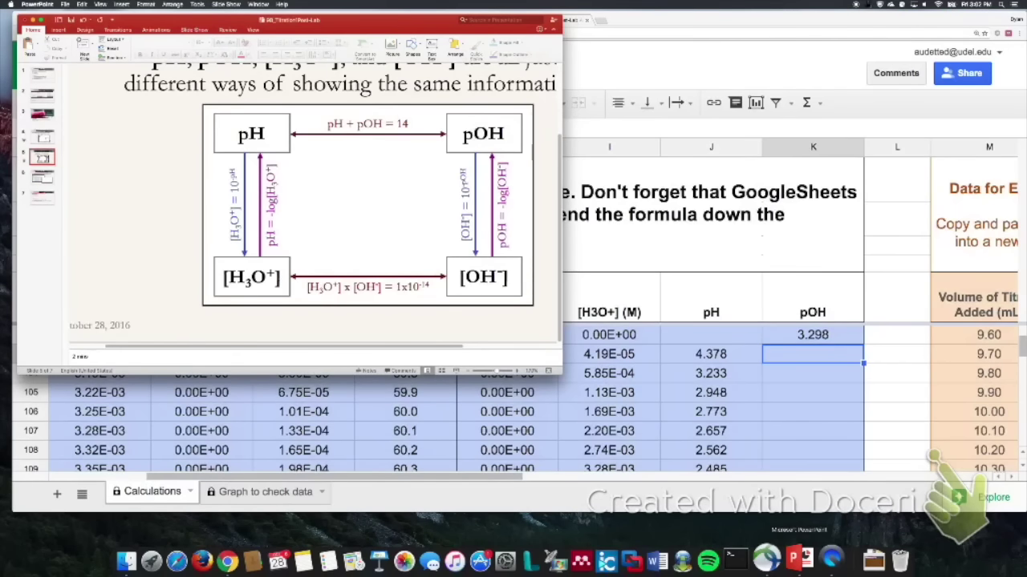
mouse_move(302, 145)
left_mouse_down()
mouse_move(433, 142)
mouse_move(340, 103)
mouse_move(305, 109)
mouse_move(305, 143)
left_mouse_up()
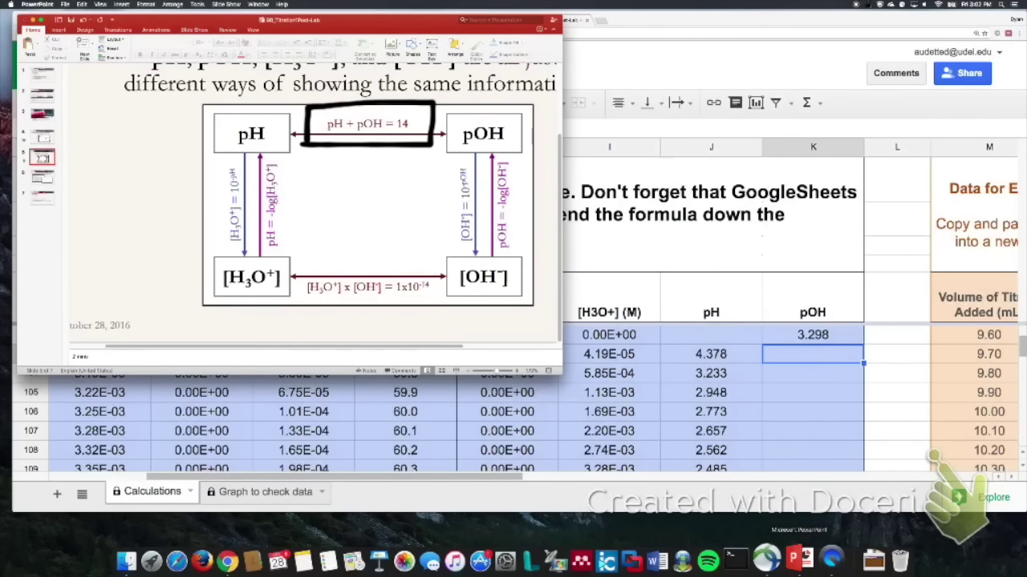
mouse_move(300, 197)
left_mouse_down()
mouse_move(293, 226)
mouse_move(291, 210)
mouse_move(324, 199)
mouse_move(328, 184)
mouse_move(342, 207)
left_mouse_up()
mouse_move(343, 191)
left_mouse_down()
mouse_move(371, 186)
mouse_move(361, 204)
mouse_move(388, 179)
mouse_move(404, 202)
left_mouse_up()
mouse_move(418, 166)
left_mouse_down()
mouse_move(431, 188)
mouse_move(424, 205)
mouse_move(462, 182)
mouse_move(485, 217)
left_mouse_up()
left_click_drag(487, 174, 491, 193)
mouse_move(529, 152)
left_mouse_down()
mouse_move(529, 191)
mouse_move(552, 168)
mouse_move(550, 191)
left_mouse_up()
mouse_move(586, 244)
left_mouse_down()
mouse_move(611, 243)
mouse_move(614, 255)
left_mouse_up()
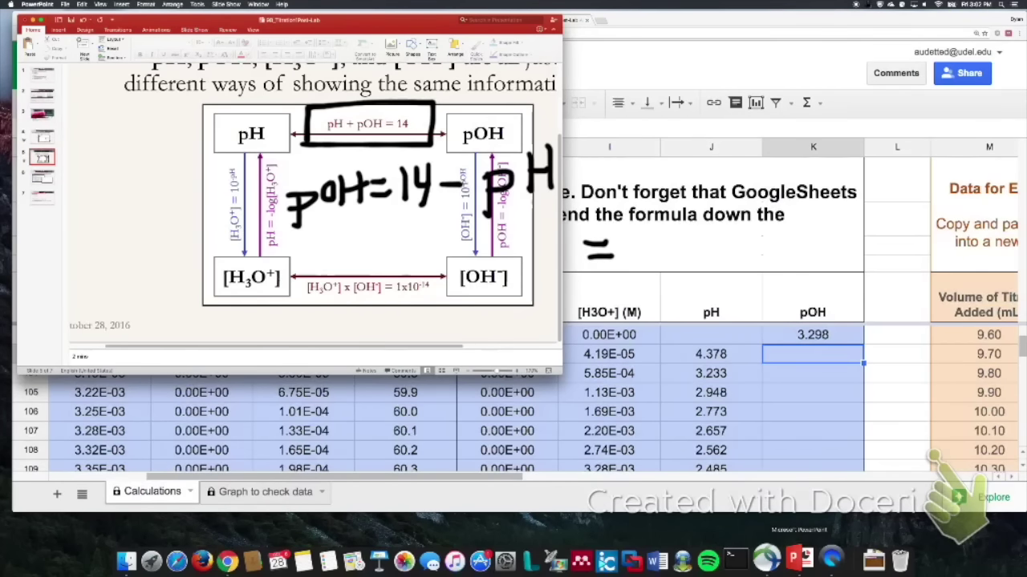
mouse_move(642, 229)
left_mouse_down()
mouse_move(642, 274)
mouse_move(687, 249)
mouse_move(684, 275)
mouse_move(733, 248)
left_mouse_up()
mouse_move(665, 366)
left_mouse_down()
mouse_move(666, 356)
mouse_move(754, 346)
mouse_move(664, 365)
left_mouse_up()
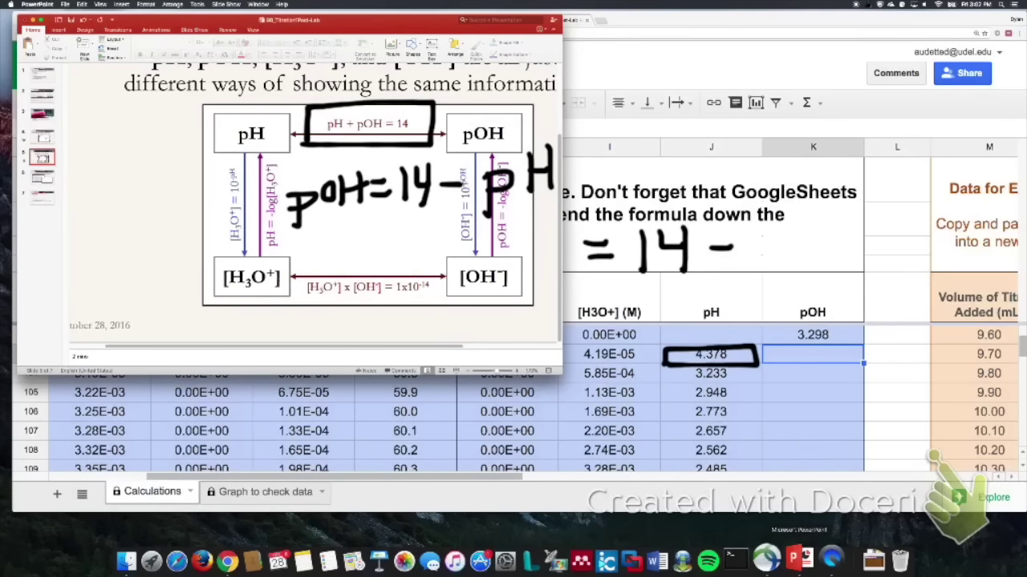
mouse_move(747, 230)
left_mouse_down()
mouse_move(777, 229)
mouse_move(766, 265)
mouse_move(735, 268)
left_mouse_up()
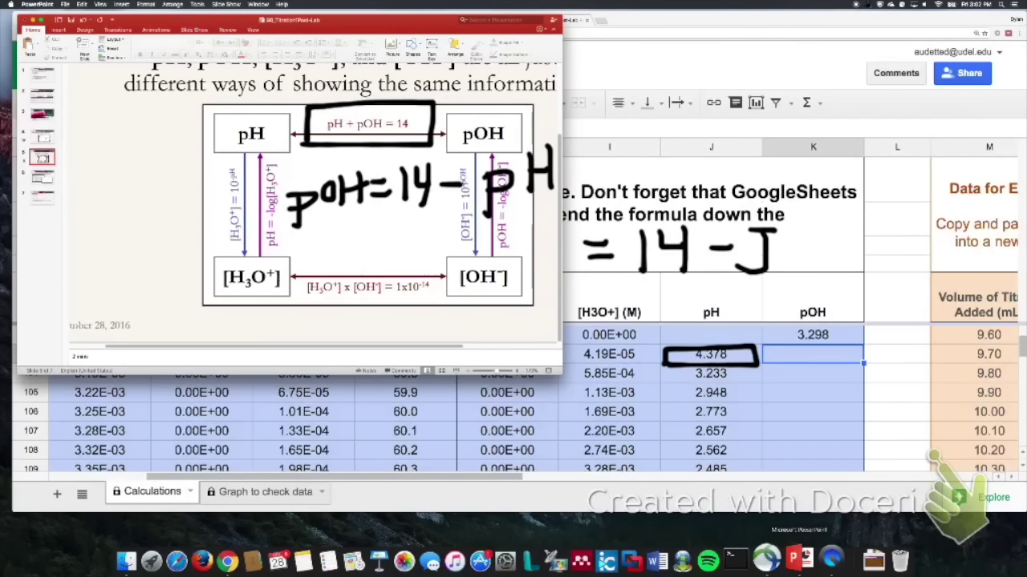
left_click_drag(790, 237, 802, 266)
mouse_move(826, 226)
left_mouse_down()
mouse_move(815, 250)
mouse_move(826, 229)
mouse_move(854, 243)
mouse_move(827, 268)
left_mouse_up()
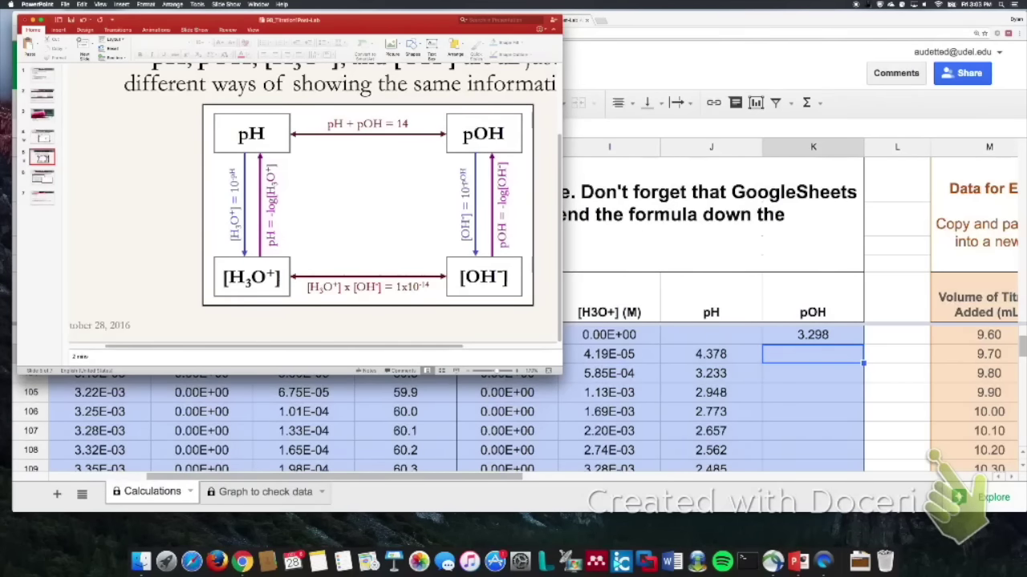
- Switch to the spreadsheet in Chrome and enter =14-J103 in cell K103 of the pOH column
key("super+Tab")
type("=14-")
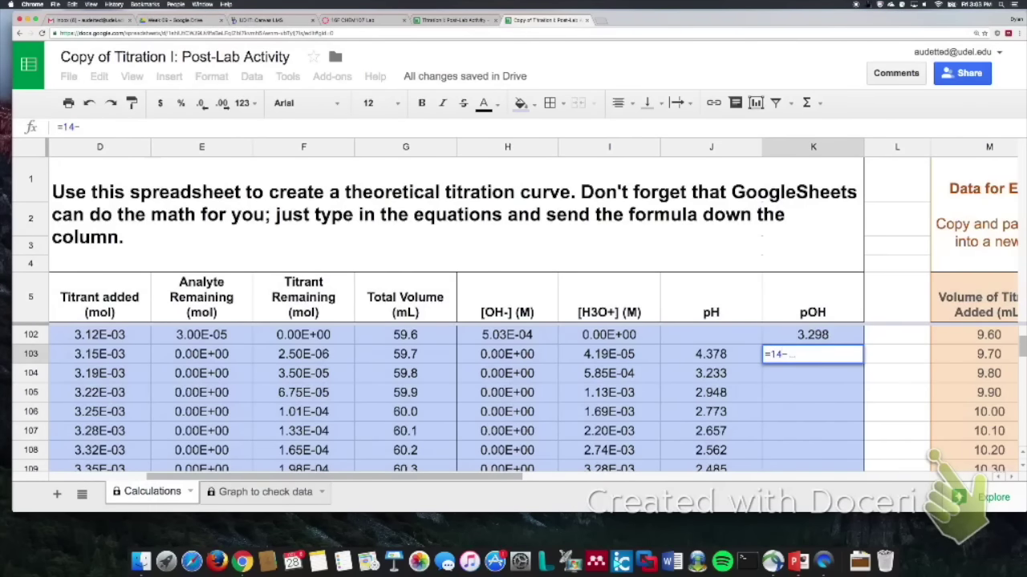
key("Left")
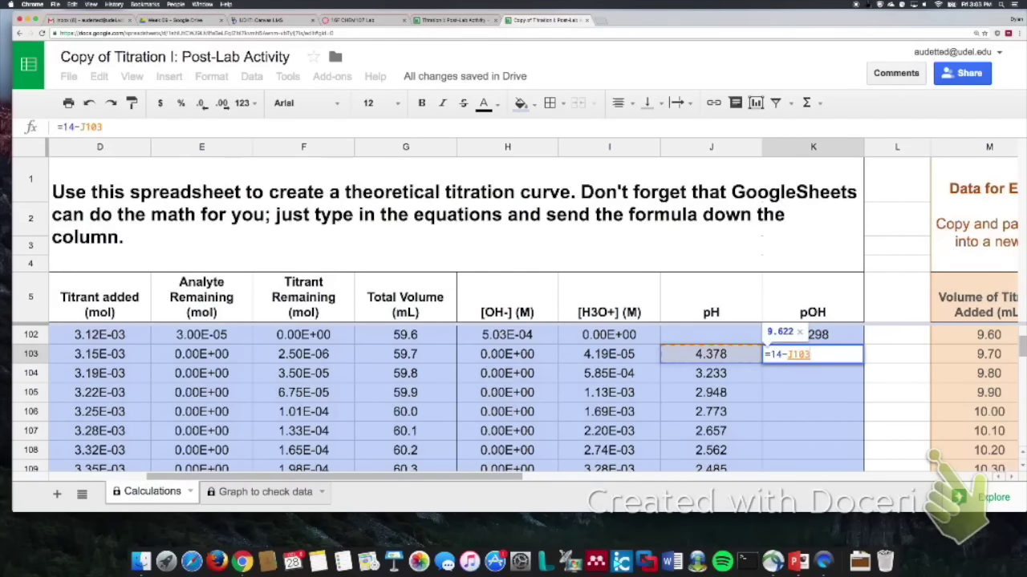
key("Return")
- Fill the formula in cell K103 down the pOH column through row 136
left_click(813, 354)
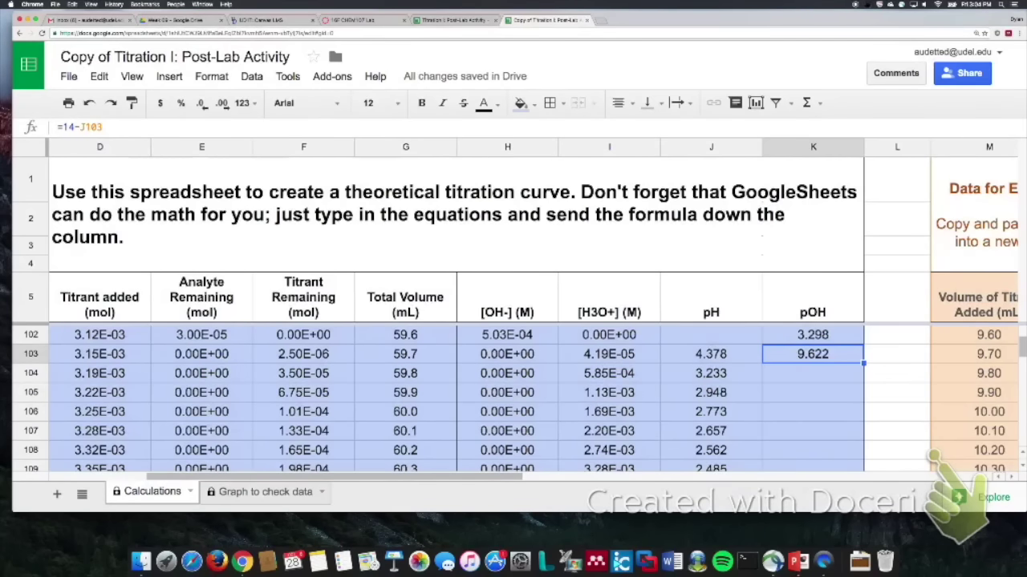
scroll(457, 397, "down", 8)
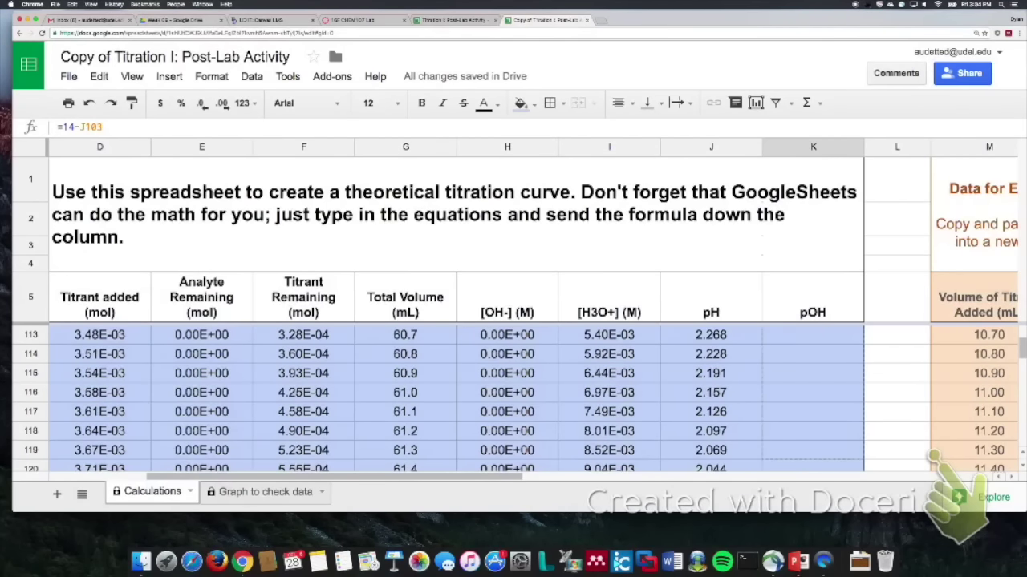
scroll(513, 397, "down", 2)
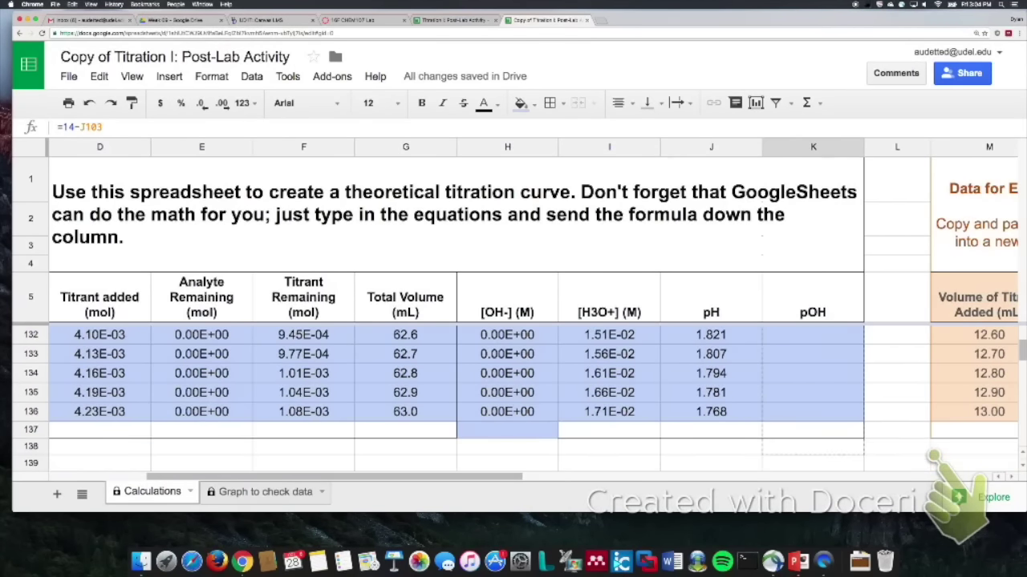
key("super+d")
scroll(457, 397, "up", 20)
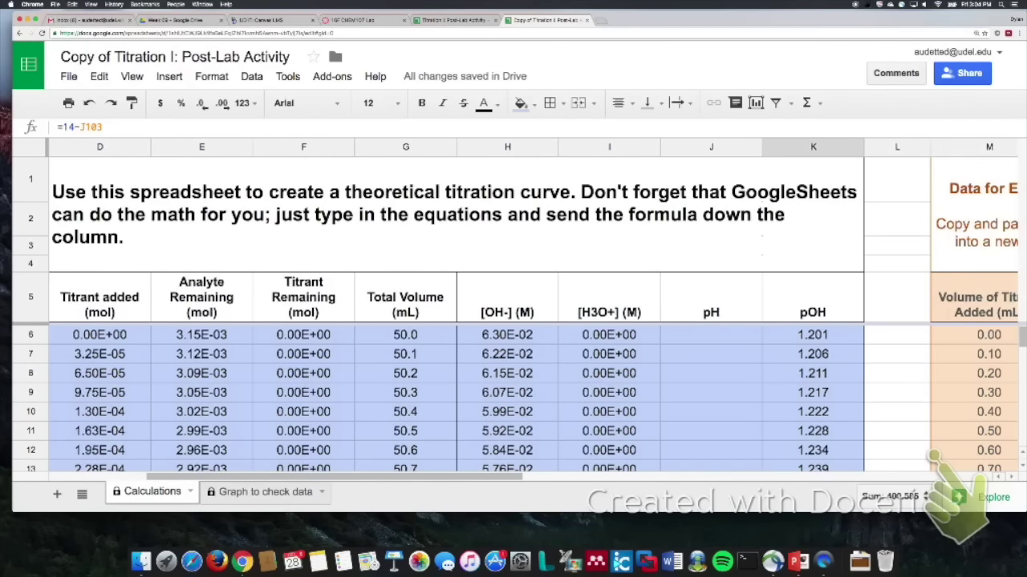
left_click(711, 335)
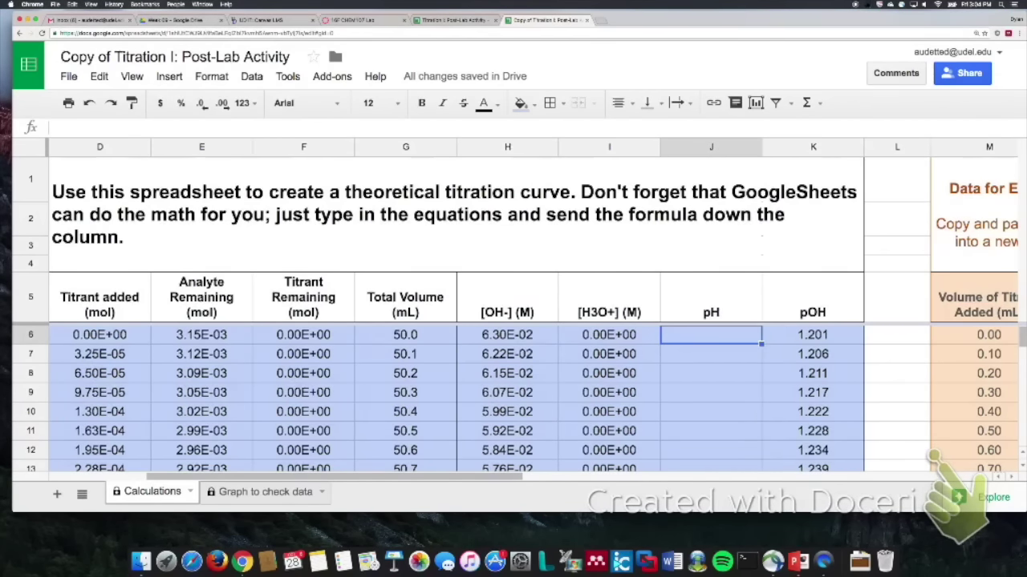
type("=")
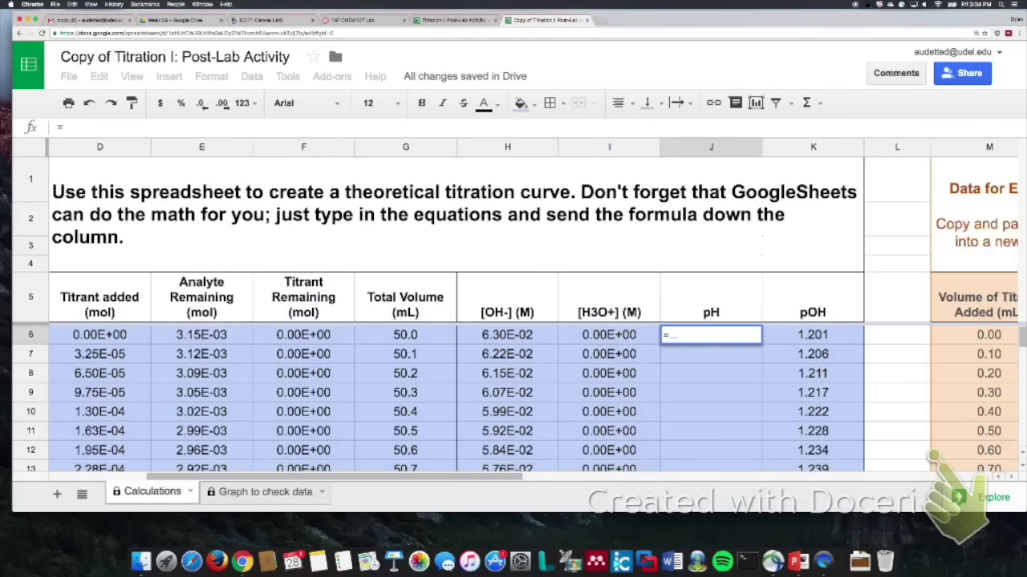
type("1")
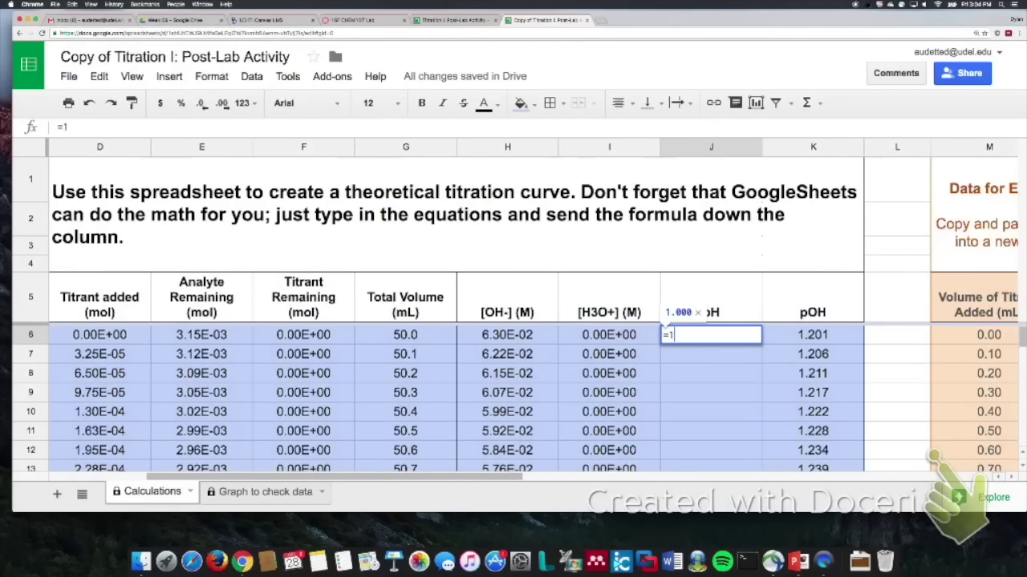
type("4-")
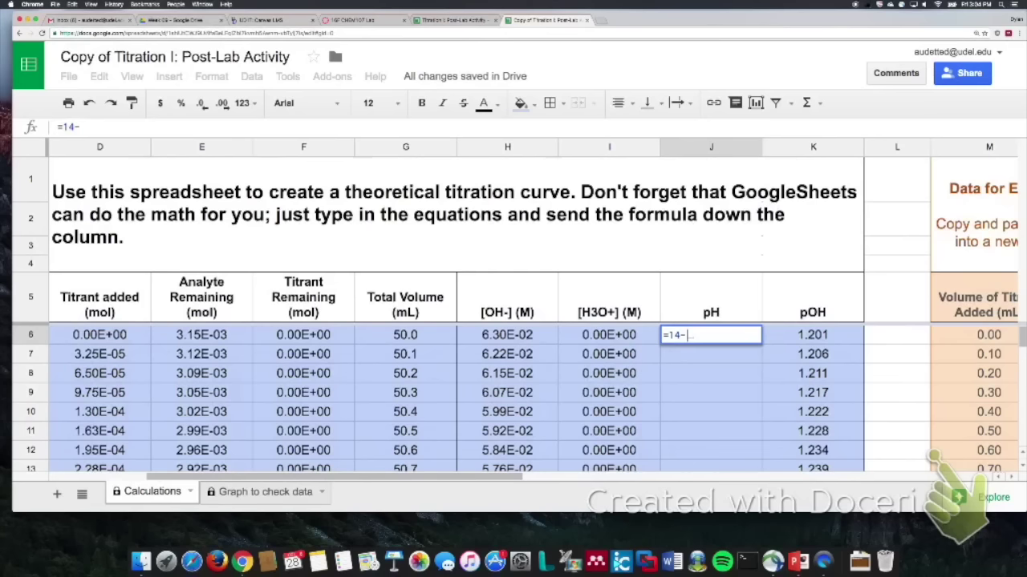
type("K6")
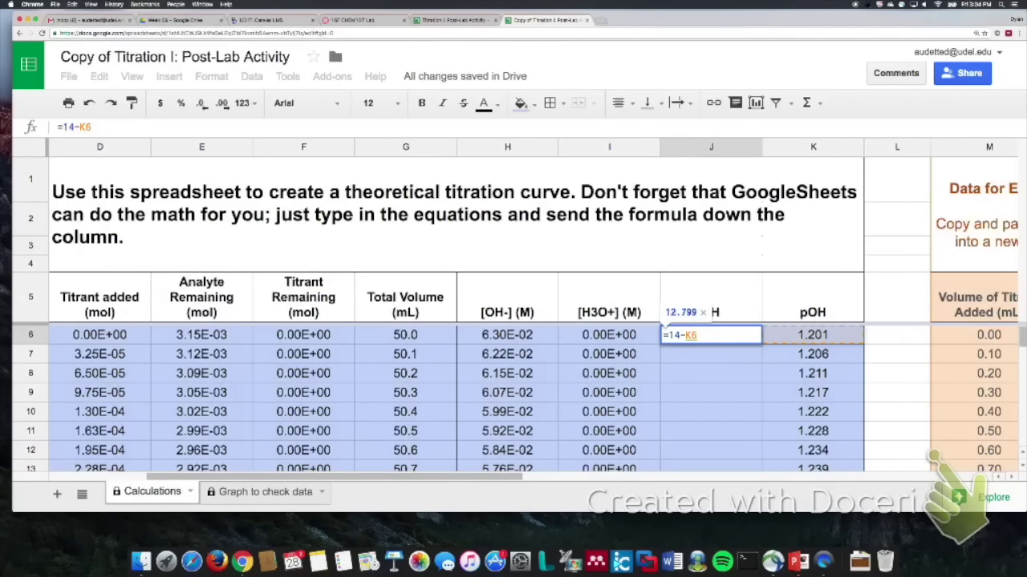
key("BackSpace")
key("BackSpace")
key("BackSpace")
key("BackSpace")
key("BackSpace")
key("BackSpace")
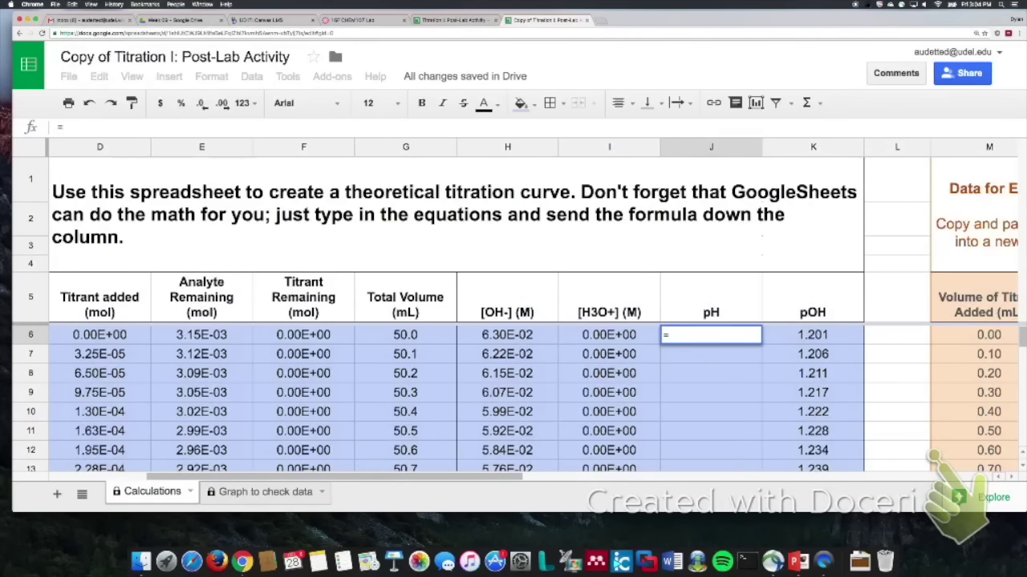
key("Escape")
left_click(710, 297)
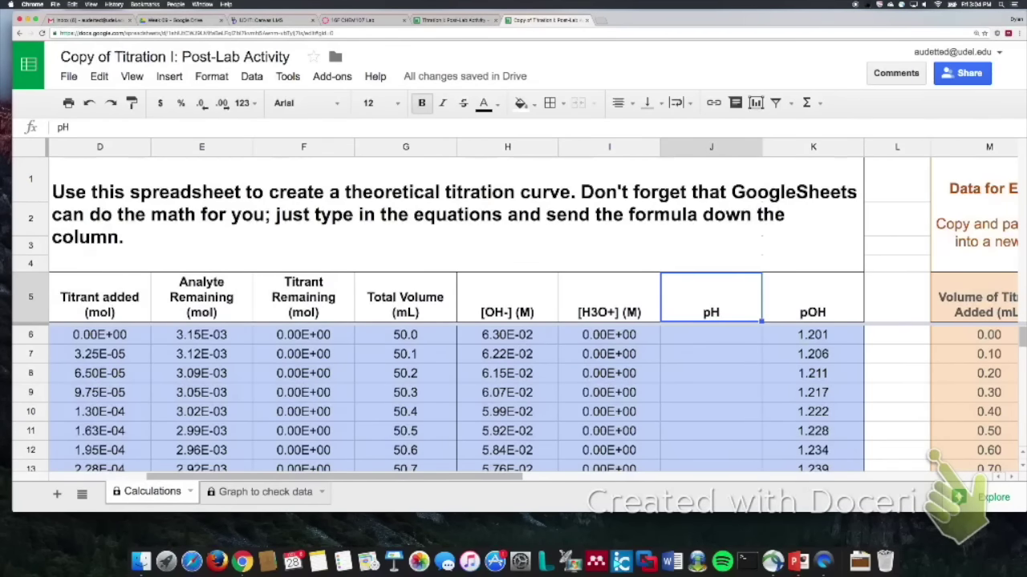
left_click_drag(381, 239, 378, 291)
mouse_move(371, 236)
left_mouse_down()
mouse_move(398, 236)
mouse_move(383, 256)
mouse_move(416, 259)
left_mouse_up()
mouse_move(417, 244)
left_mouse_down()
mouse_move(436, 243)
mouse_move(438, 260)
mouse_move(480, 239)
mouse_move(515, 272)
left_mouse_up()
mouse_move(532, 229)
left_mouse_down()
mouse_move(530, 249)
mouse_move(557, 251)
mouse_move(558, 263)
mouse_move(601, 244)
mouse_move(630, 283)
left_mouse_up()
left_click_drag(628, 247, 636, 266)
mouse_move(691, 239)
left_mouse_down()
mouse_move(681, 234)
mouse_move(694, 245)
left_mouse_up()
mouse_move(711, 227)
left_mouse_down()
mouse_move(711, 265)
mouse_move(731, 249)
mouse_move(733, 270)
left_mouse_up()
- Replace the content of cell J6 in the pH column with the formula =14-K6
left_click(711, 335)
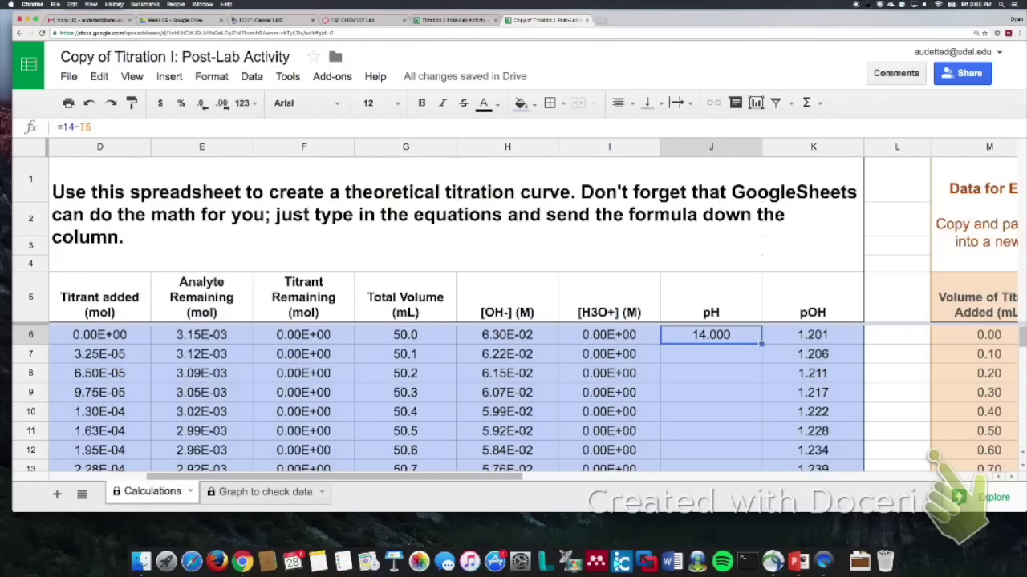
key("Delete")
type("=14-")
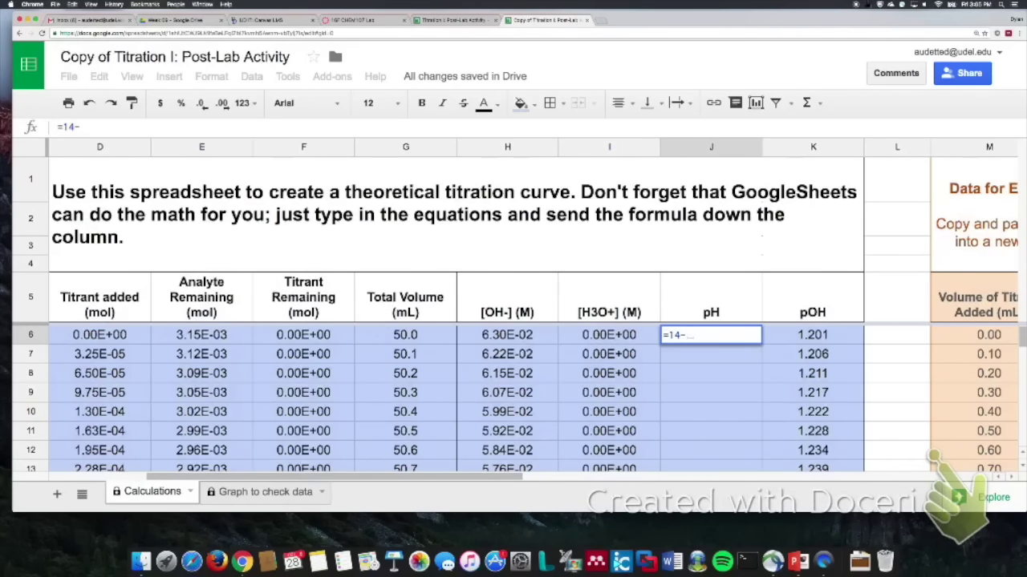
type("K6")
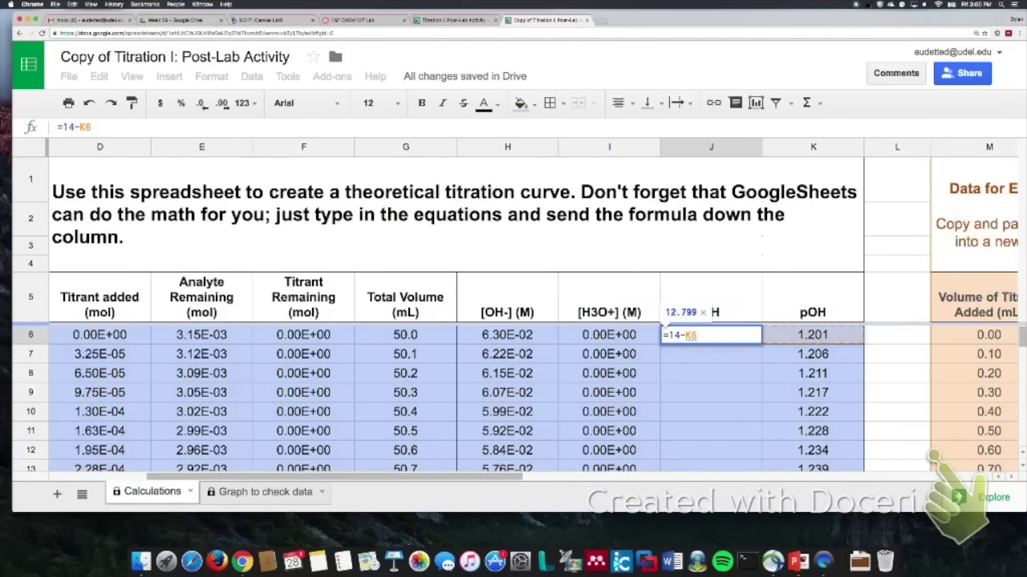
key("Return")
left_click(710, 334)
left_click(812, 335)
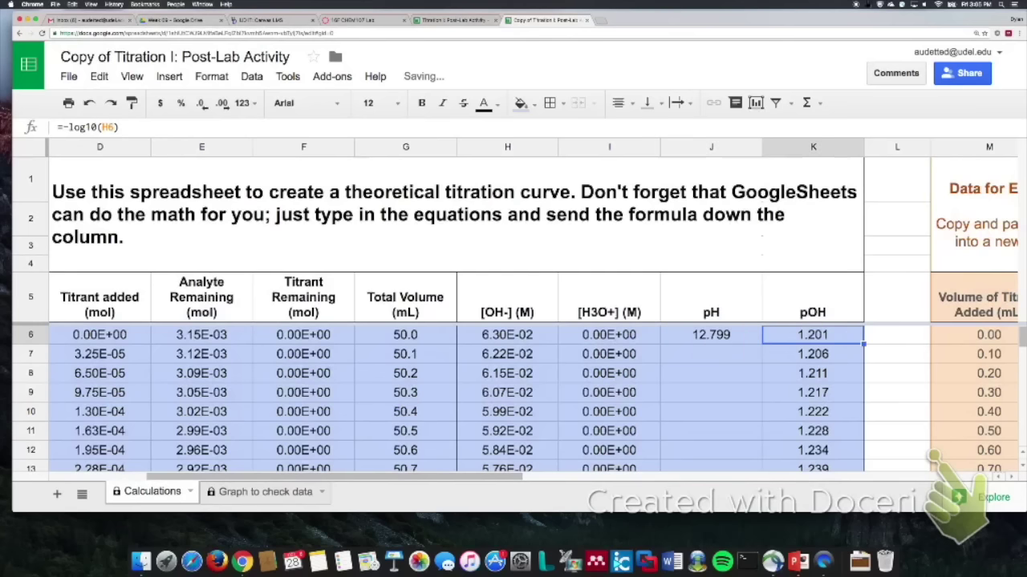
- Fill the formula in cell J6 down the pH column through row 102
left_click(711, 334)
left_click_drag(761, 344, 710, 357)
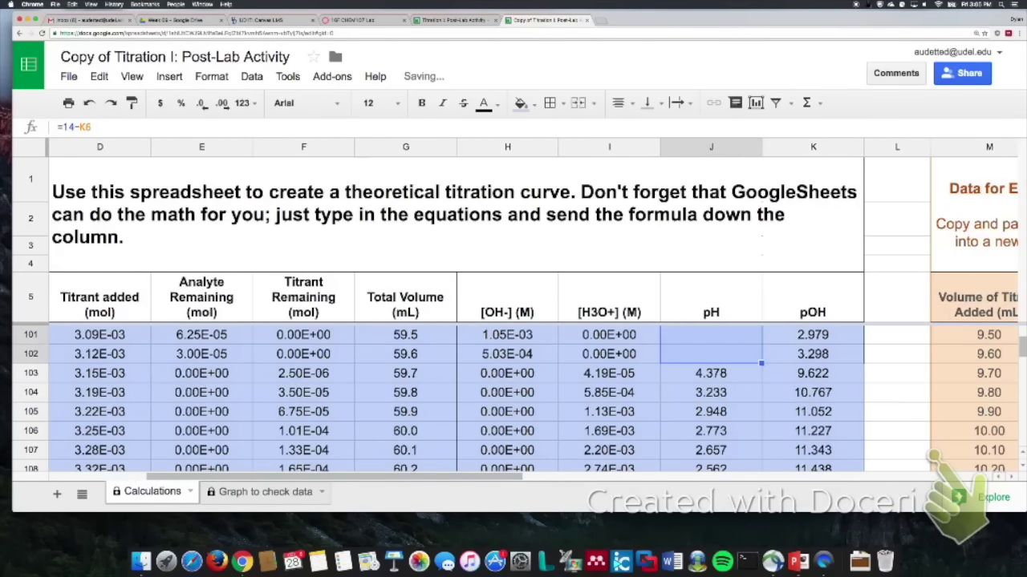
scroll(513, 393, "up", 20)
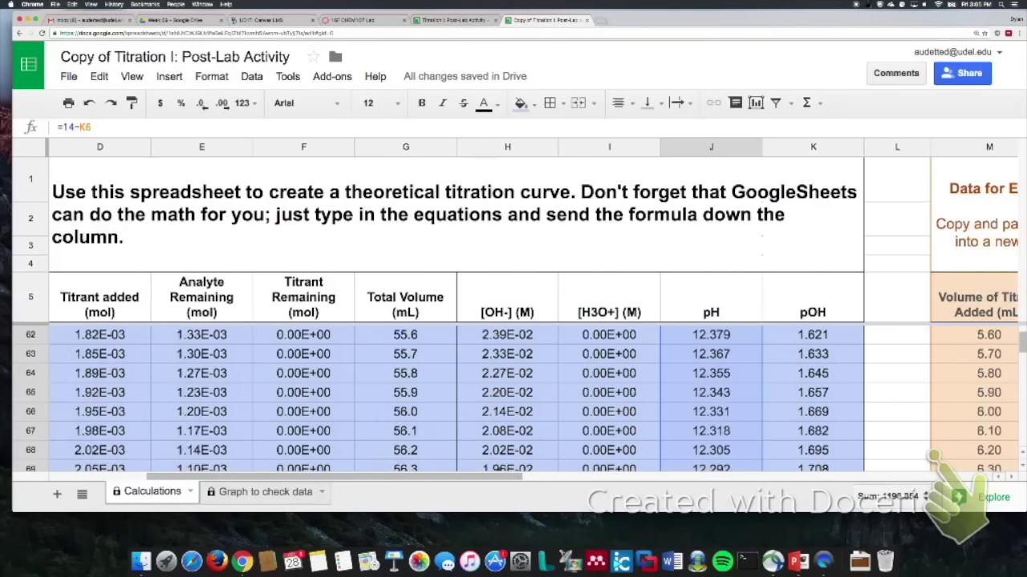
scroll(513, 393, "up", 3)
scroll(513, 393, "left", 3)
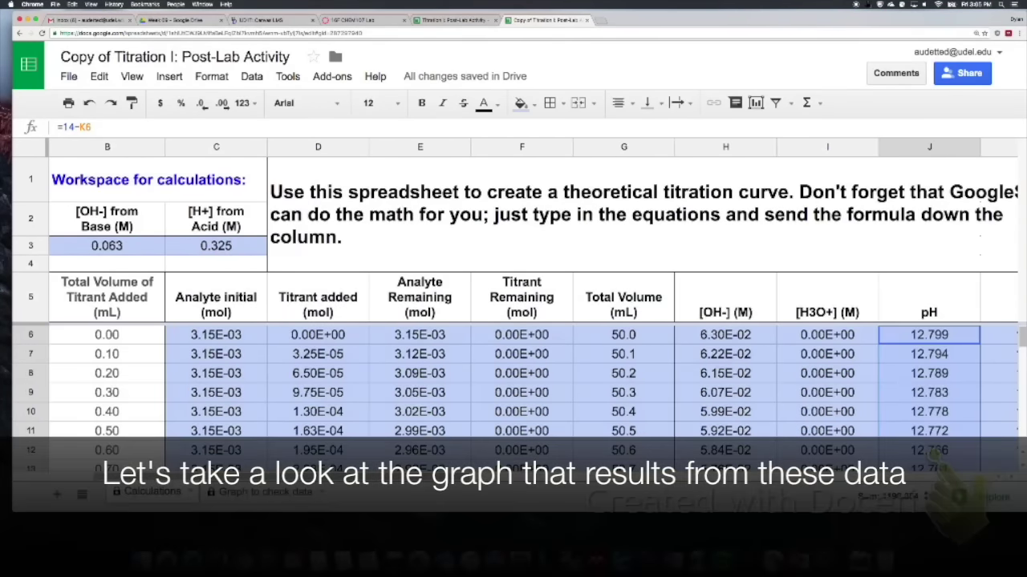
- Examine the titration curve on the "Graph to check data" sheet and return to the Calculations sheet
left_click(265, 492)
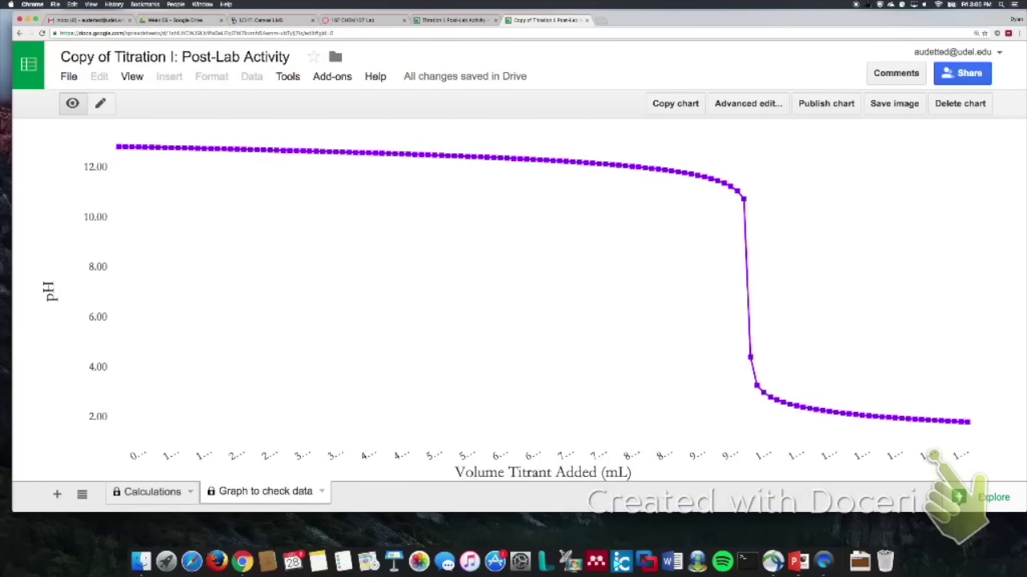
left_click(152, 491)
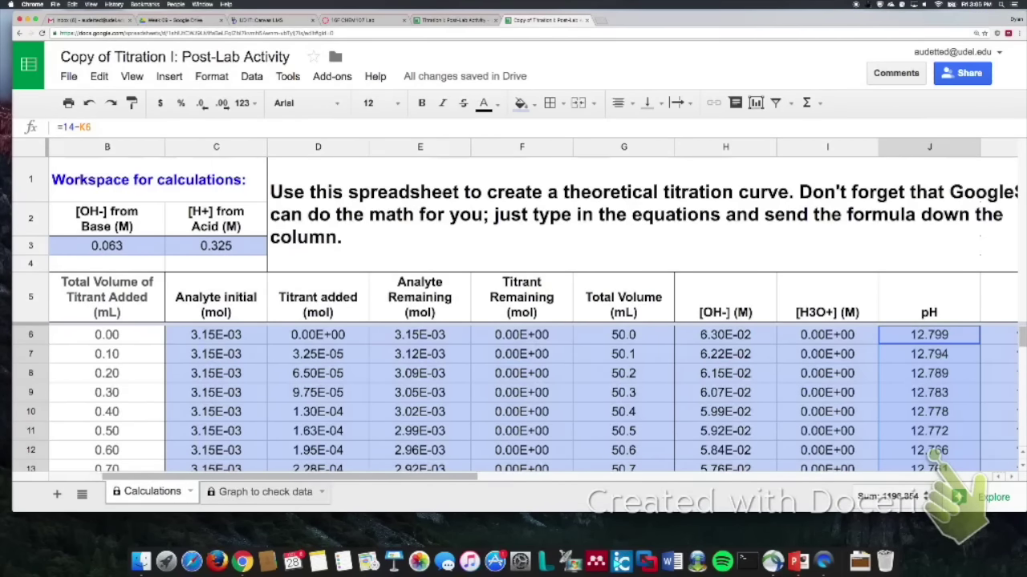
scroll(933, 456, "right", 5)
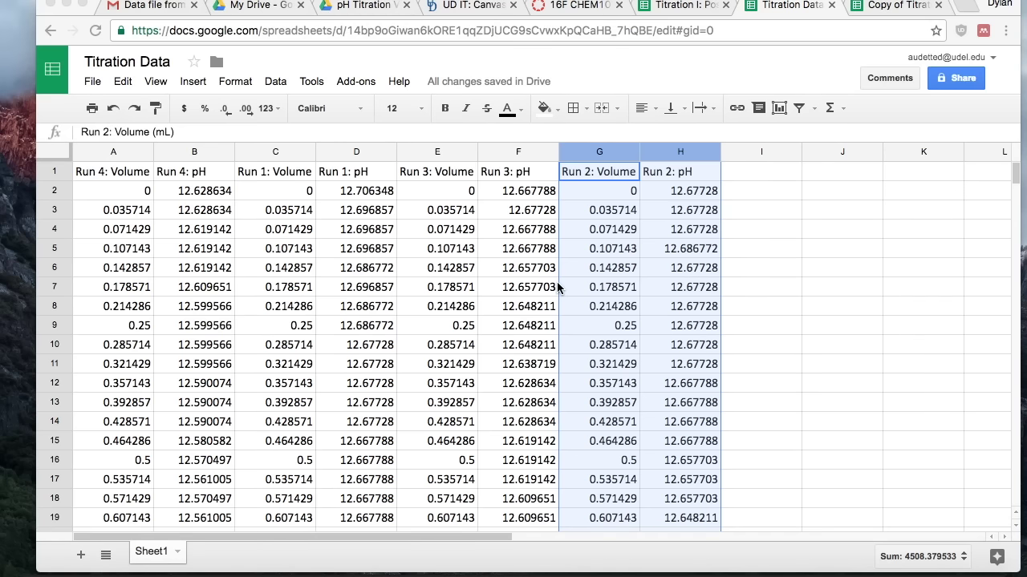
- Set the browser zoom to 90% for the Titration Data spreadsheet
left_click(1003, 32)
left_click(1005, 30)
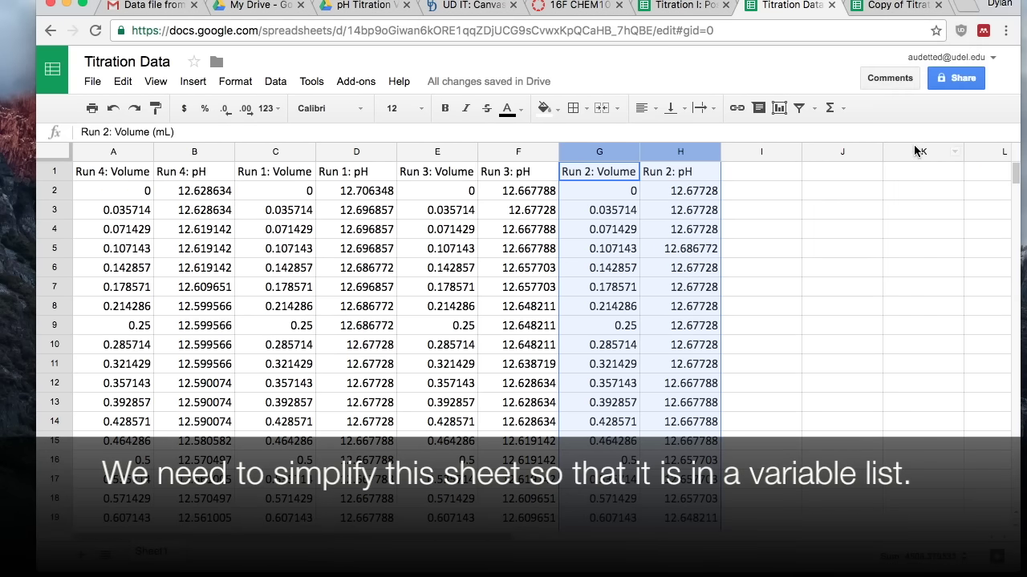
left_click(1011, 30)
left_click(916, 160)
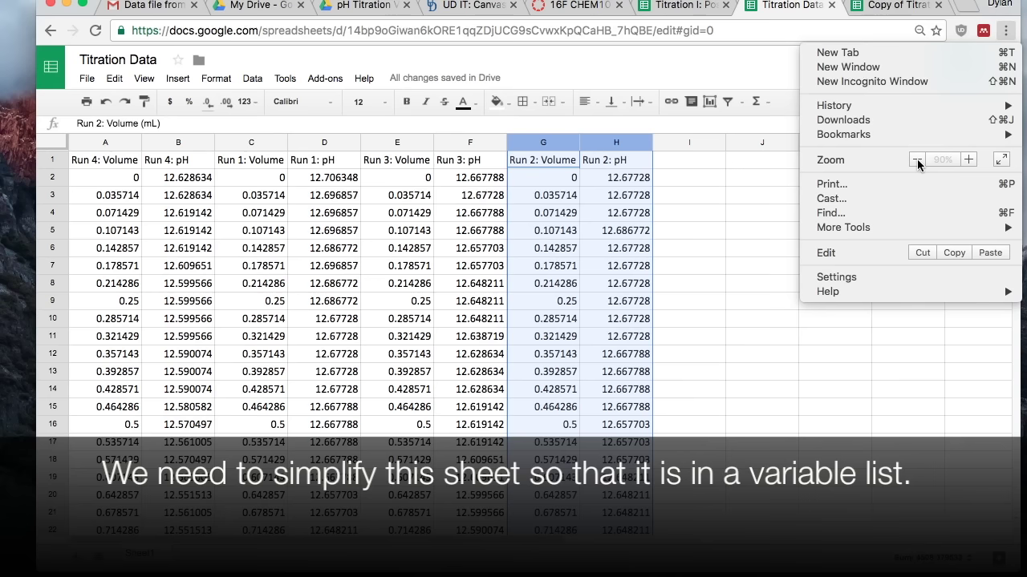
left_click(263, 158)
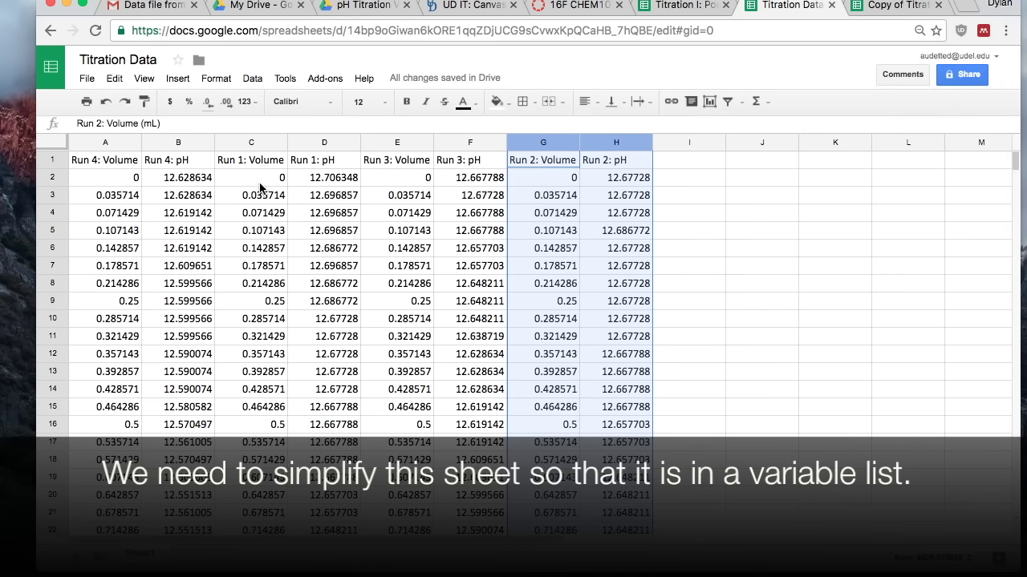
- Move columns C through H, holding the Run 1, Run 3 and Run 2 data, one column over to free column C
left_click(262, 180)
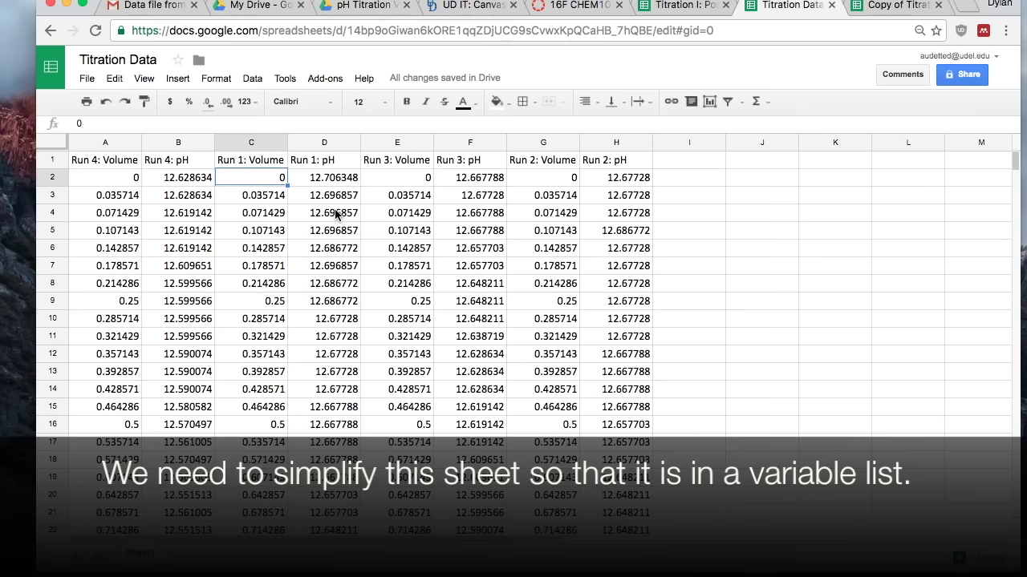
left_click(264, 142)
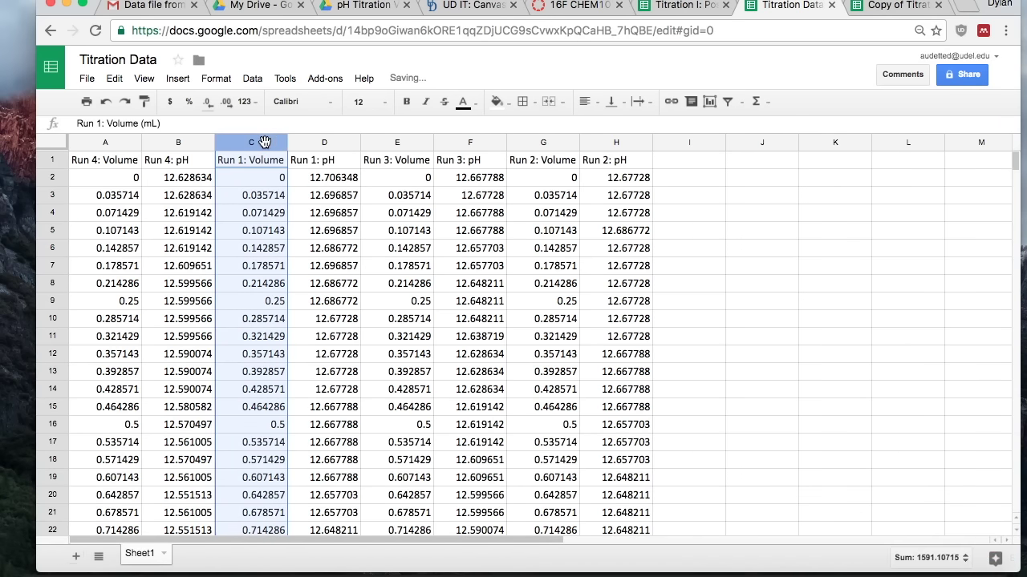
left_click(627, 141, "shift")
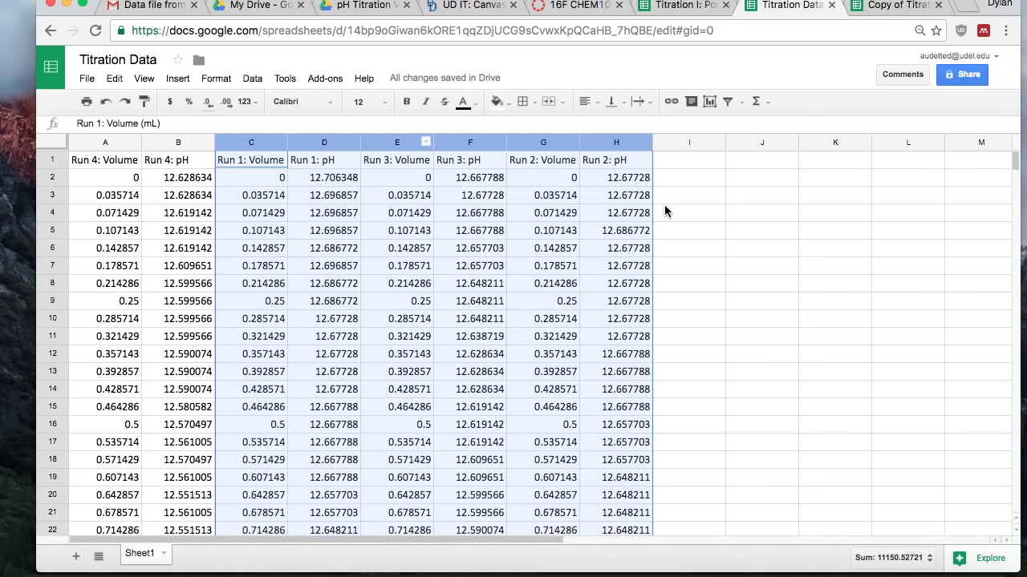
left_click_drag(653, 196, 680, 196)
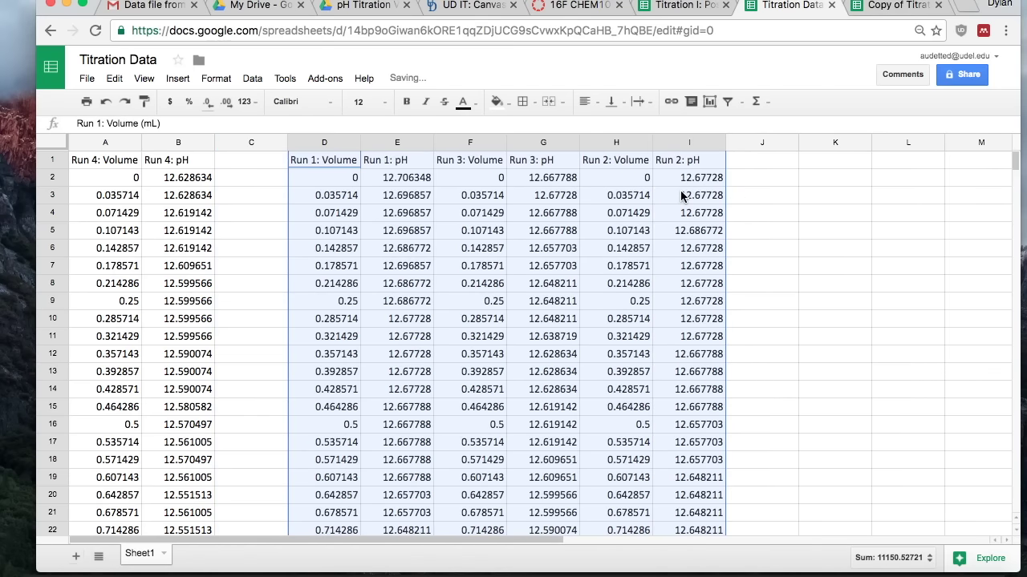
- Rename the Run 4 column headers to "Volume" in cell A1 and "pH" in cell B1
left_click(116, 166)
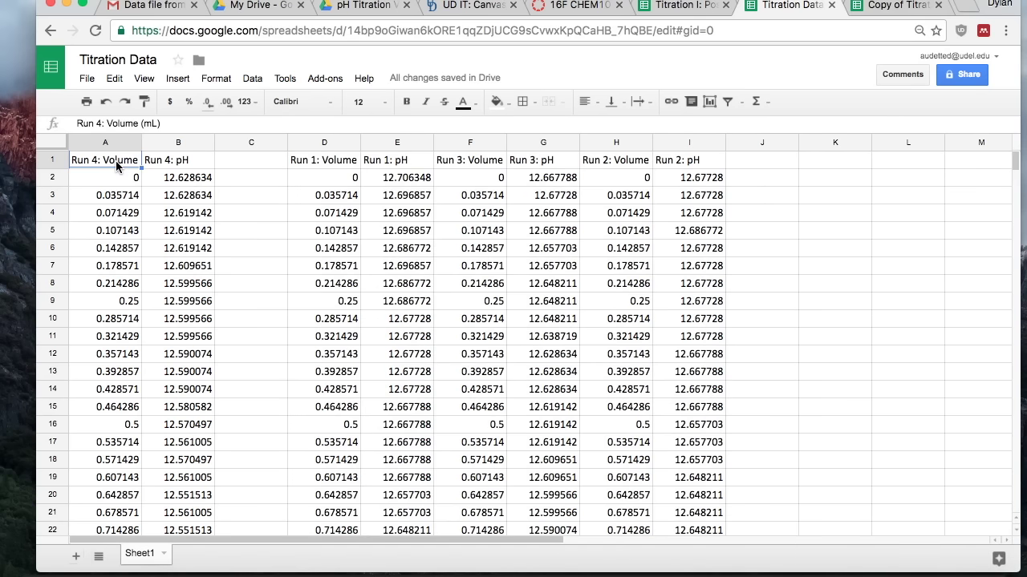
type("Volume")
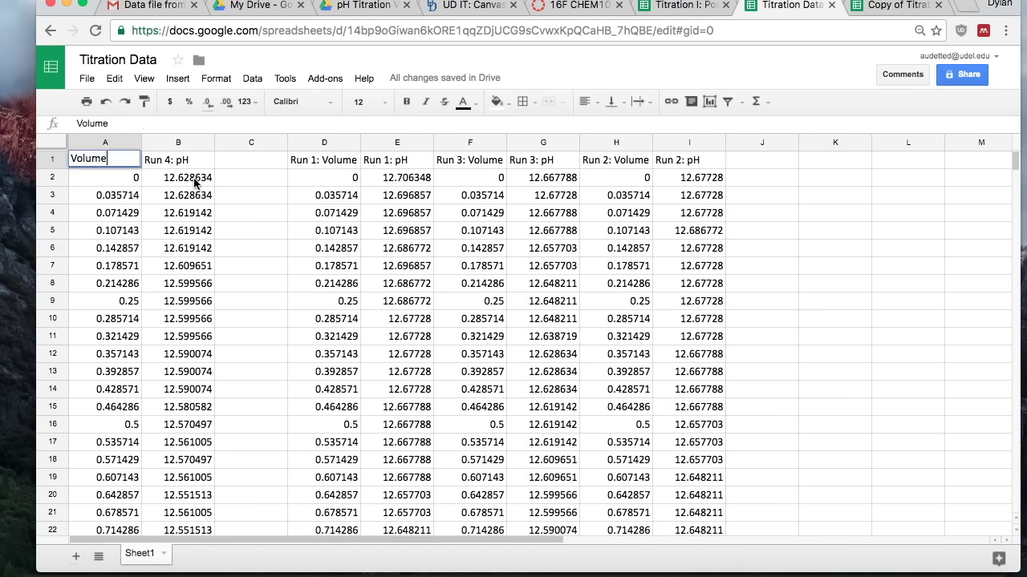
left_click(163, 166)
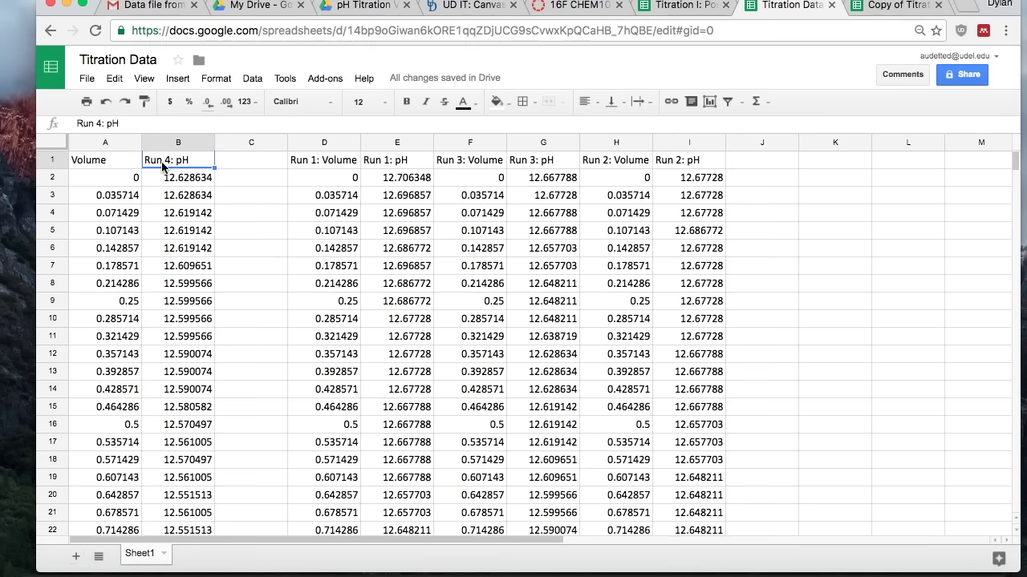
type("P")
key("BackSpace")
type("pH")
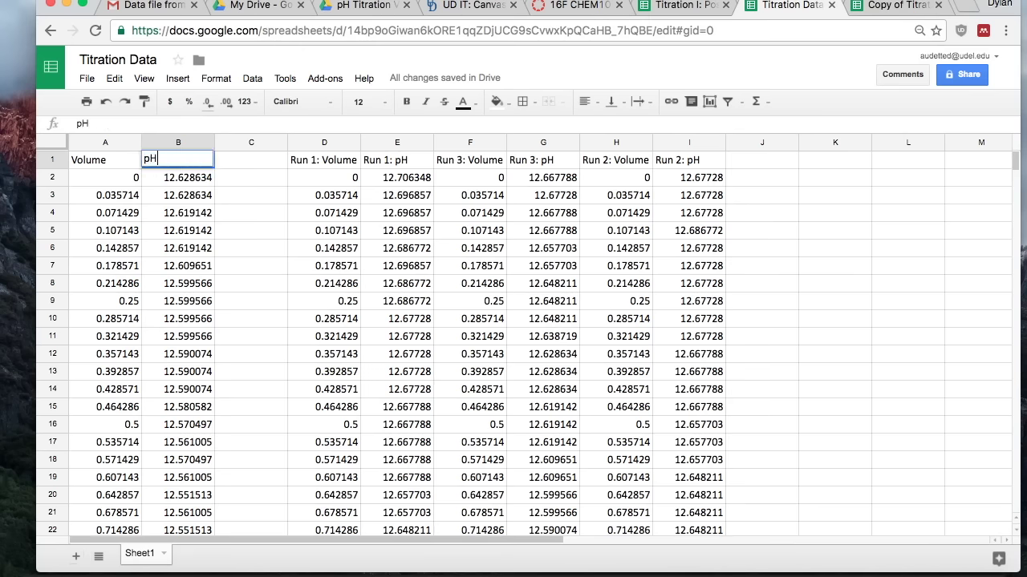
- Add the header "Titrant" in cell C1 beside the Volume and pH columns
scroll(259, 250, "down", 20)
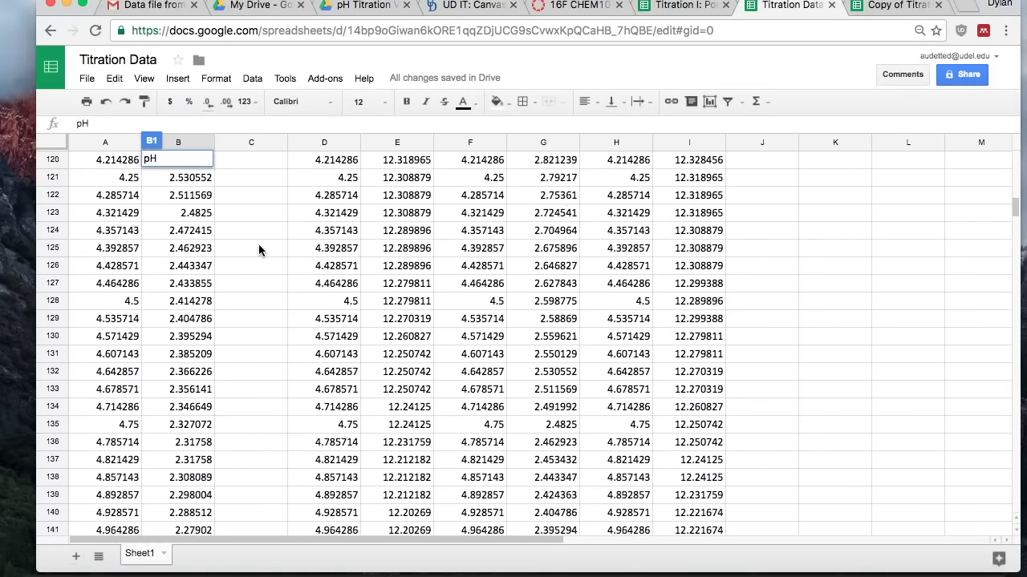
scroll(258, 249, "down", 1)
scroll(258, 250, "up", 2)
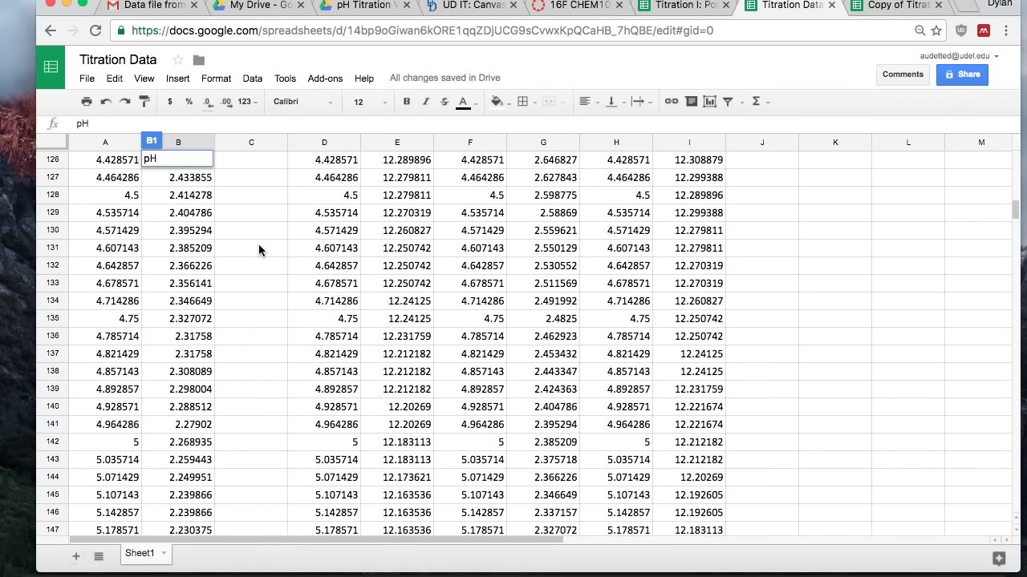
scroll(259, 250, "up", 1)
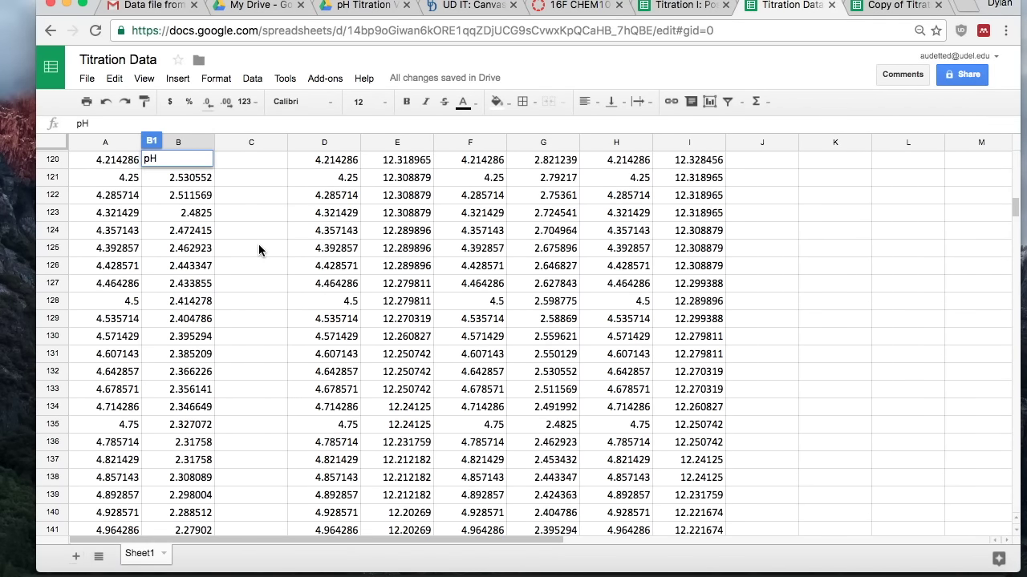
scroll(259, 250, "up", 2)
scroll(258, 244, "up", 20)
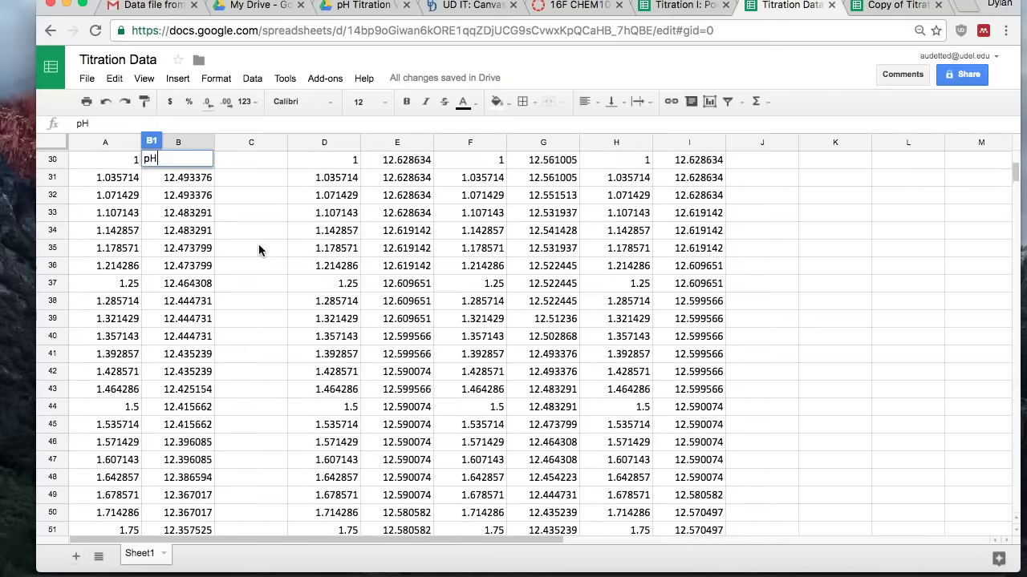
left_click(265, 159)
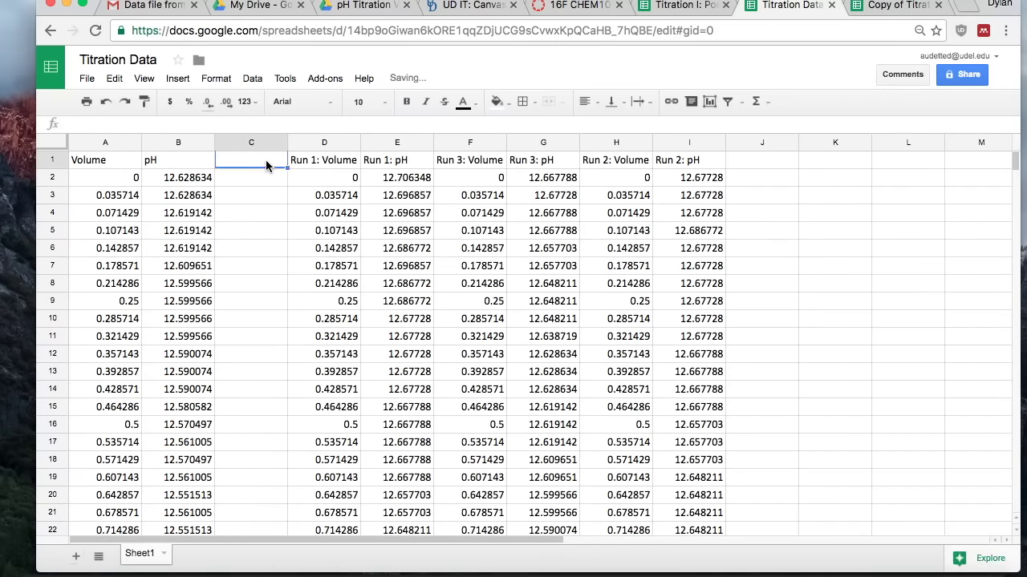
type("Titrant")
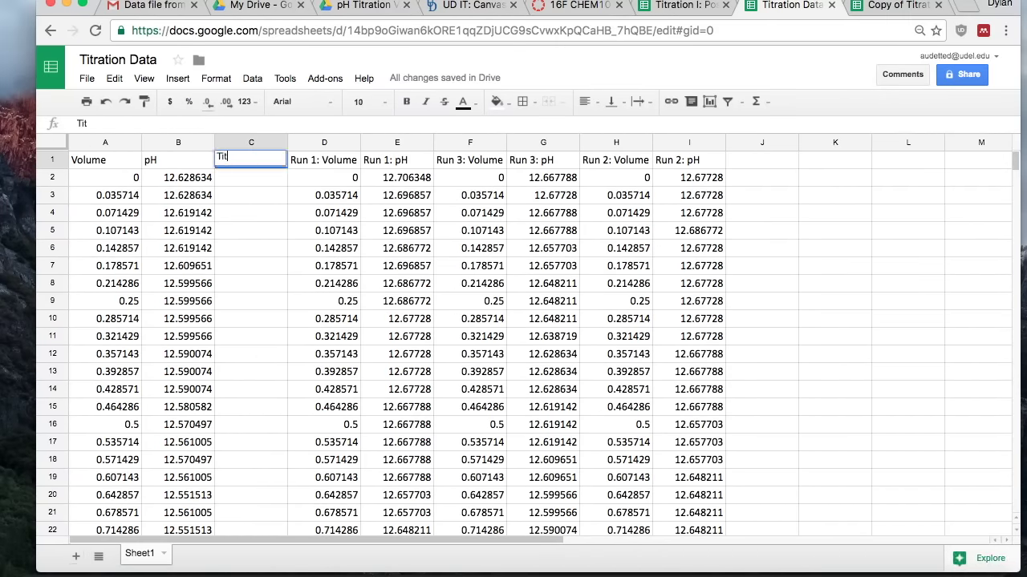
- Enter "Sulfuric Acid" in cell C2 and fill it down the Titrant column alongside the existing data rows
left_click(245, 183)
type("Sulfuric")
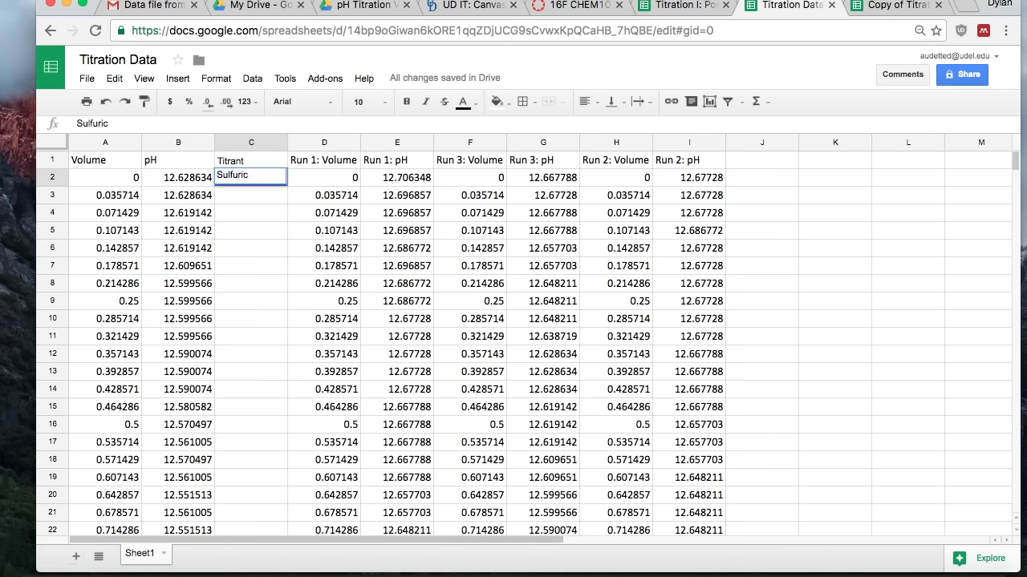
type(" Acid")
key("Return")
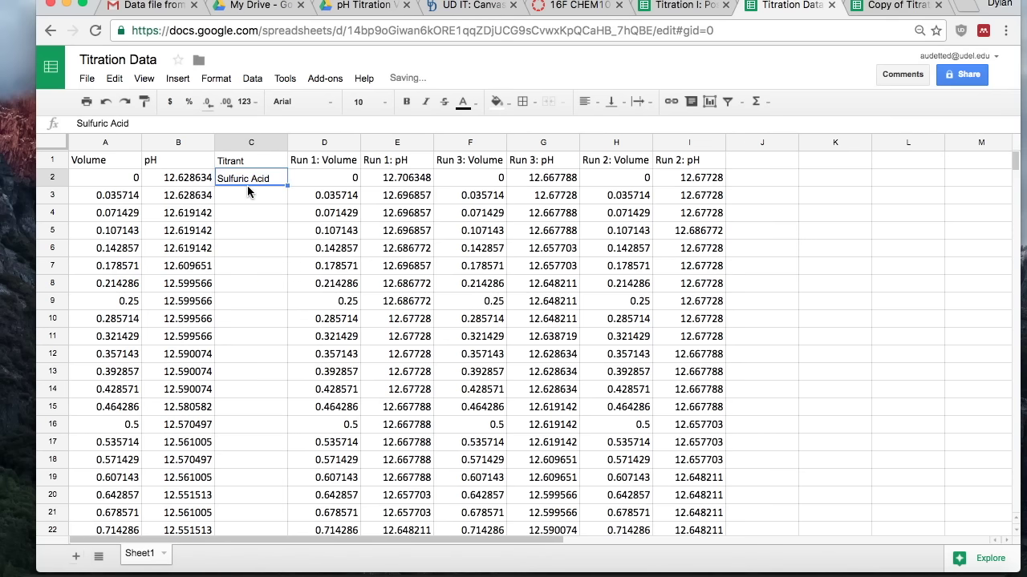
left_click(263, 191)
left_click(282, 184)
left_click(286, 189)
left_click(273, 183)
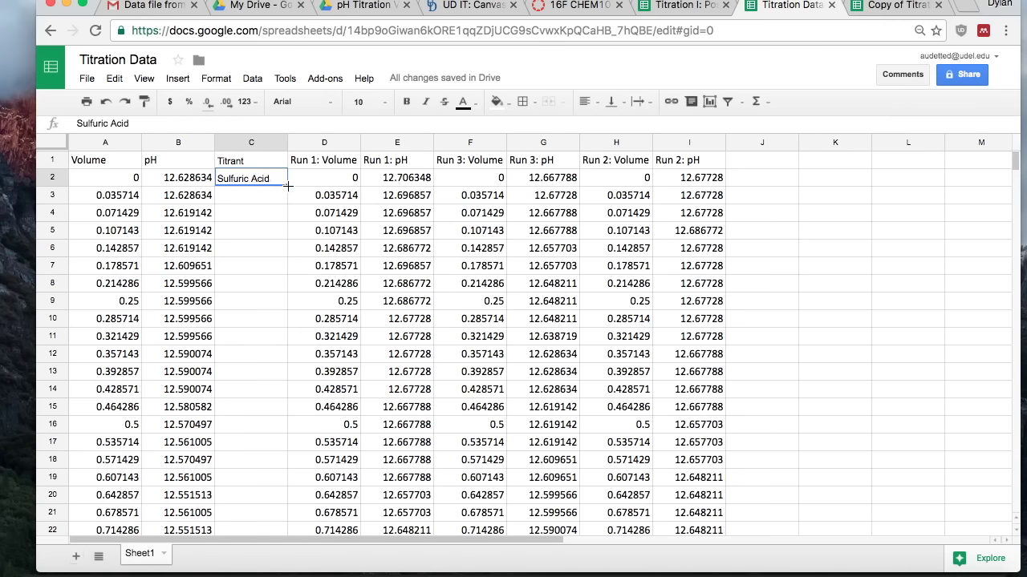
double_click(287, 186)
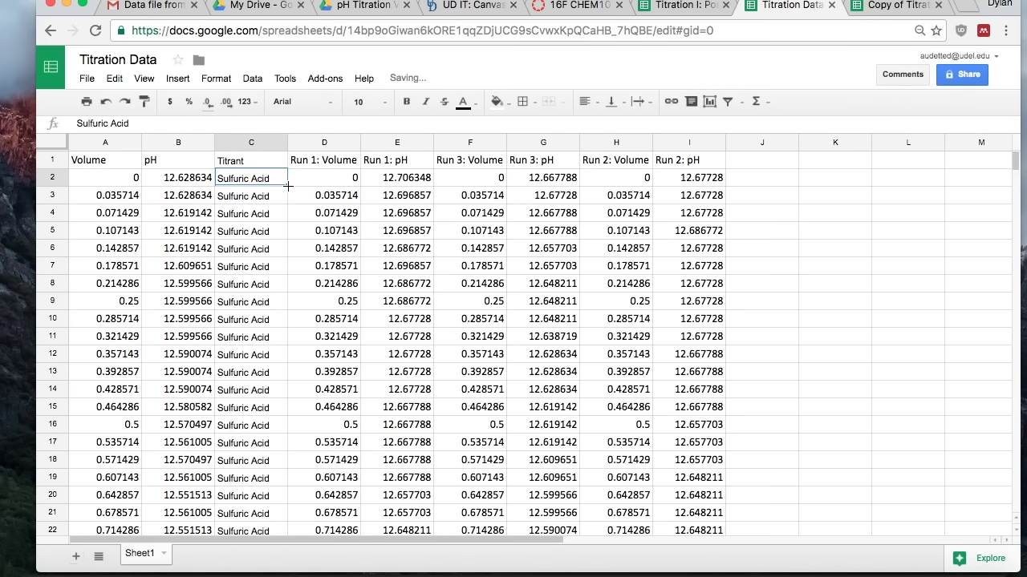
- Cut the Run 1 volume and pH values in D2:E300 and paste them below the sulfuric acid data, starting at cell A187
left_click(341, 183)
scroll(423, 224, "down", 1)
scroll(423, 224, "up", 1)
scroll(423, 224, "down", 15)
scroll(423, 223, "down", 20)
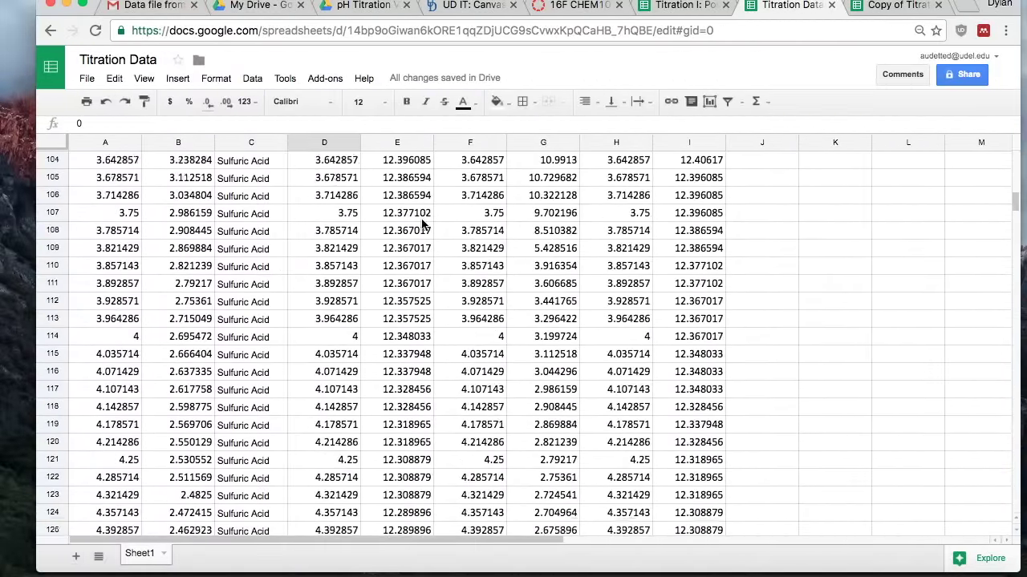
scroll(422, 224, "down", 20)
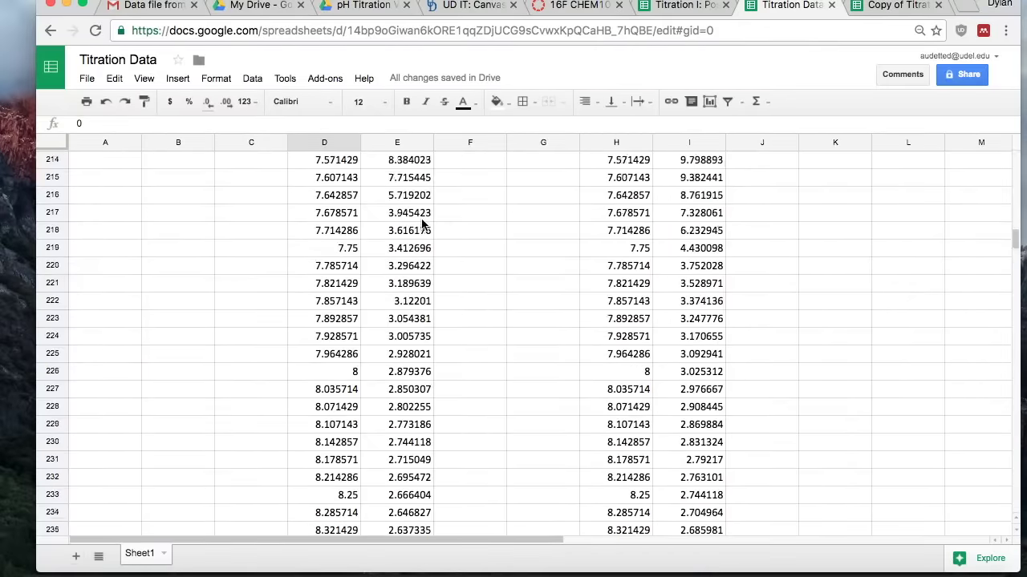
scroll(423, 224, "down", 4)
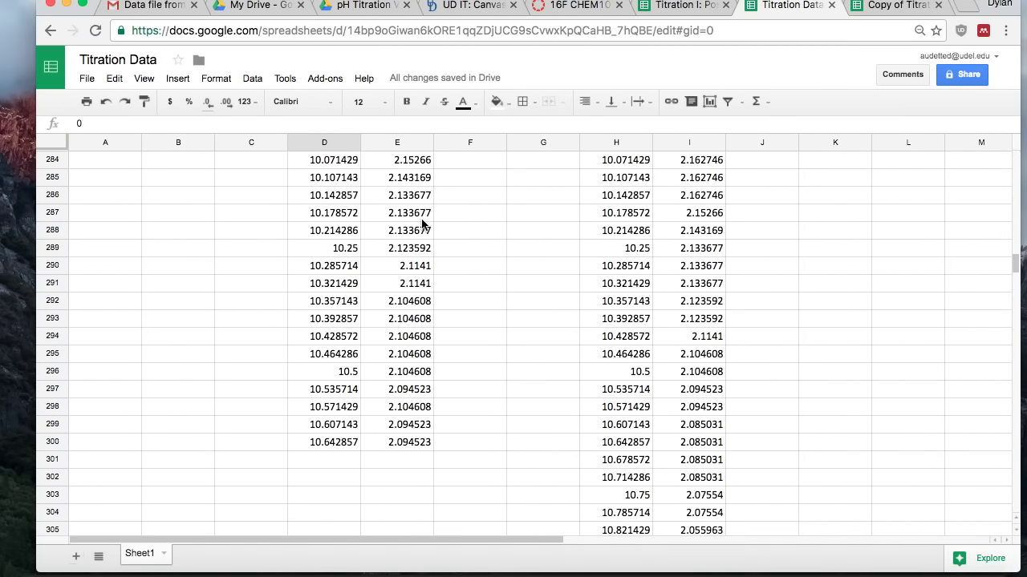
left_click(403, 427, "shift")
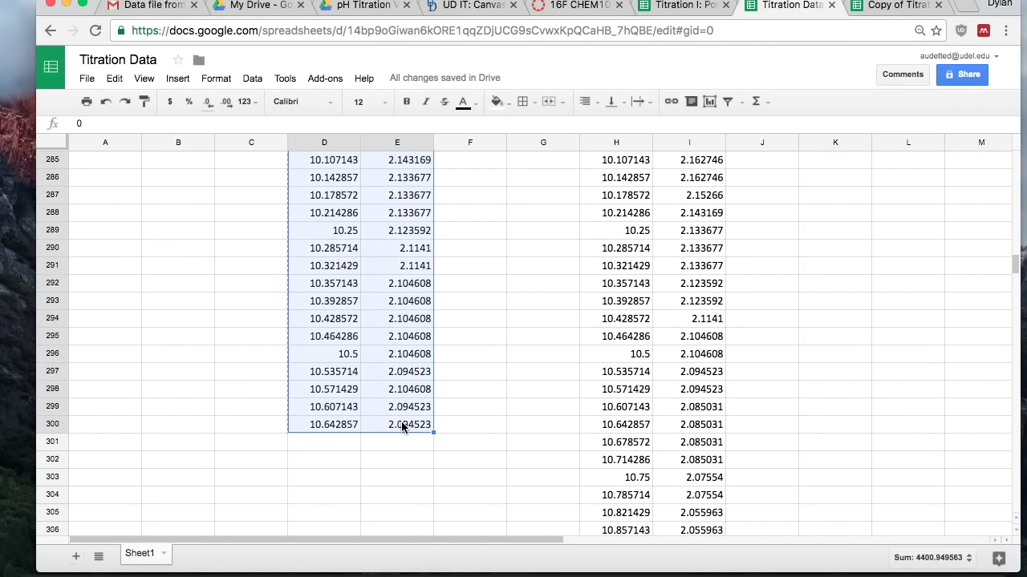
scroll(403, 427, "up", 20)
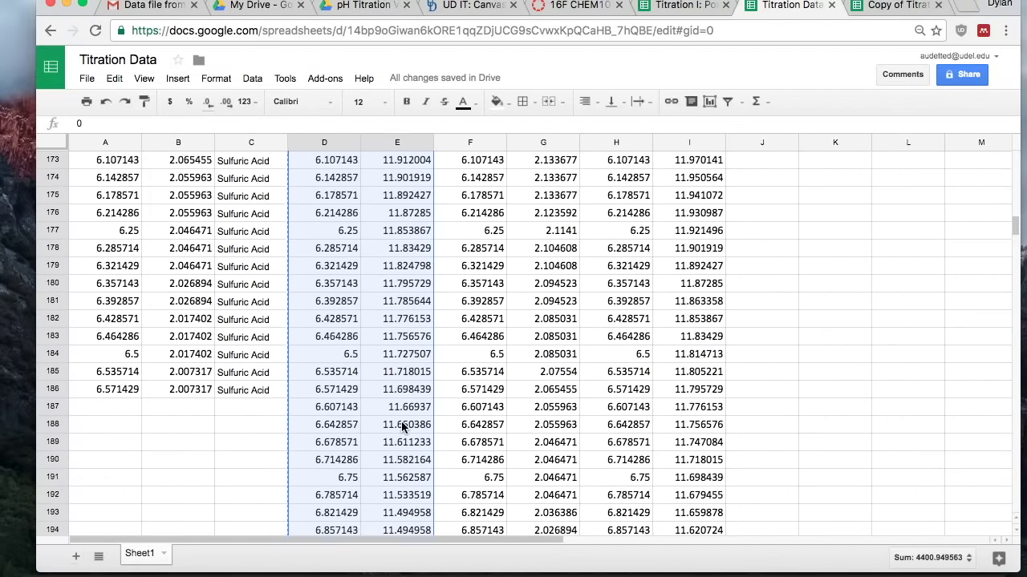
scroll(401, 421, "down", 1)
left_click(119, 350)
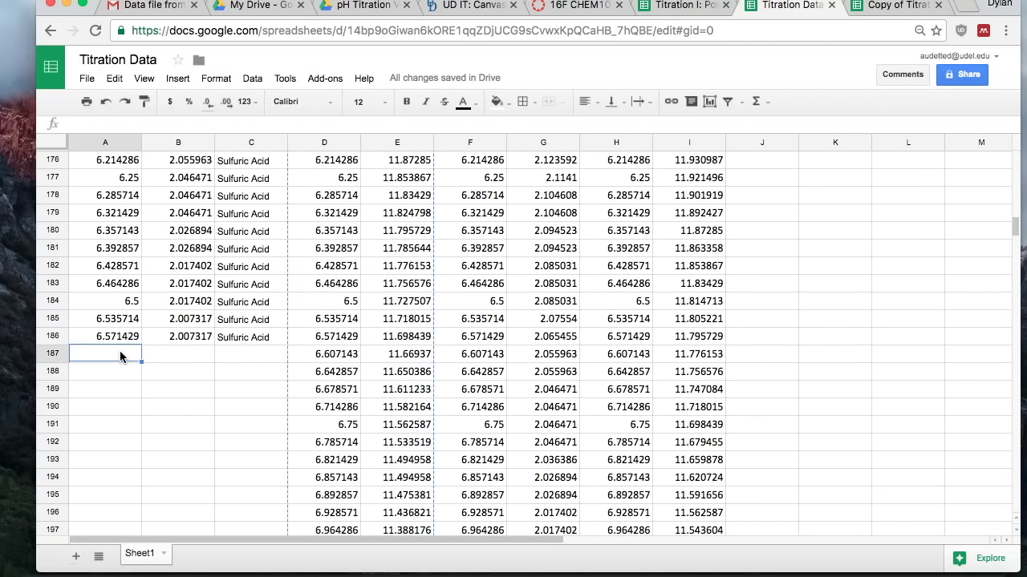
key("super+v")
- Enter "HCL" in cell C187 and fill it down the Titrant column for the moved Run 1 rows
left_click(235, 355)
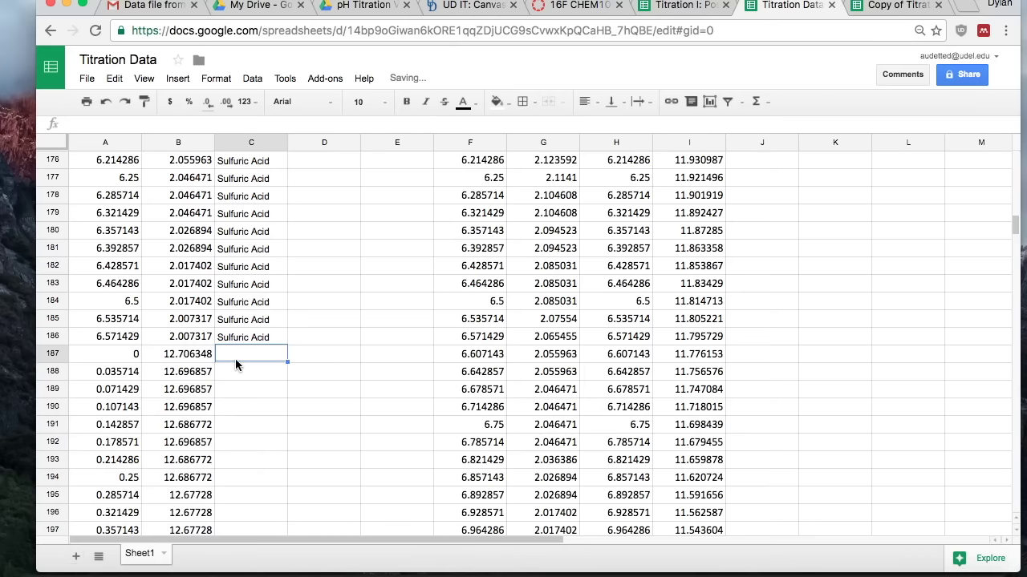
type("HCL")
left_click(257, 368)
left_click(266, 357)
double_click(287, 363)
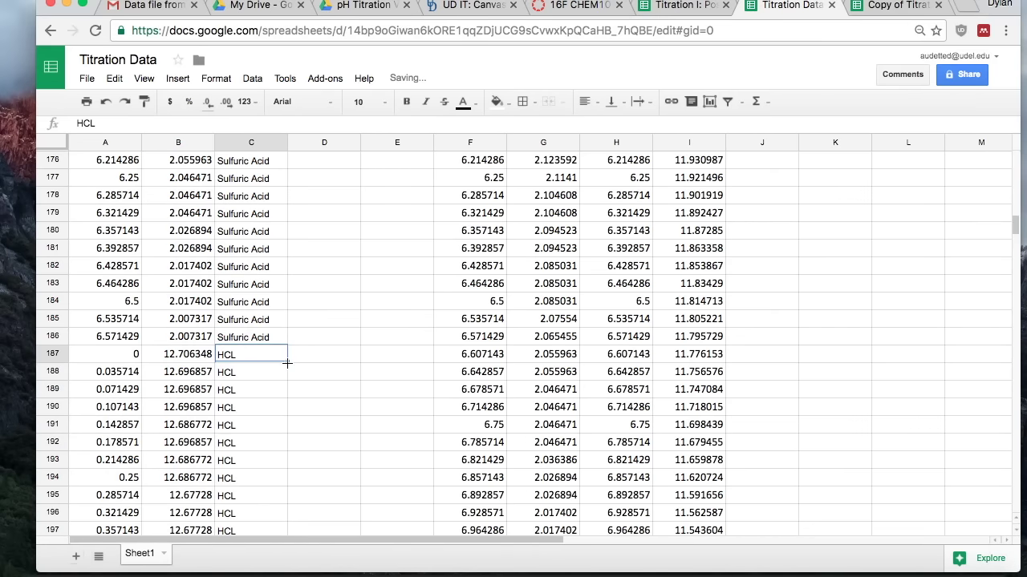
- Delete columns F through I, which hold the Run 3 and Run 2 data
scroll(458, 317, "up", 20)
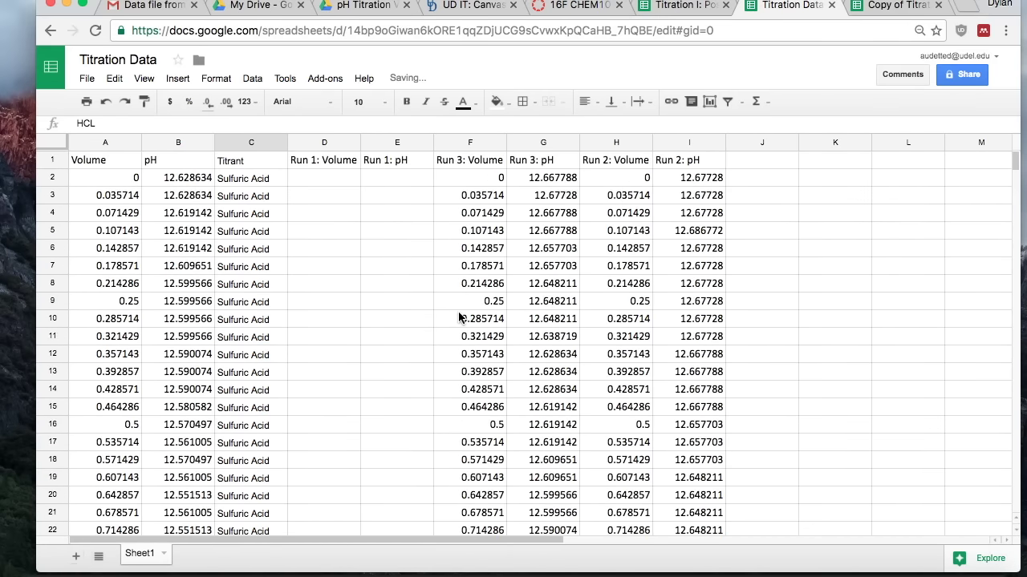
left_click(473, 165)
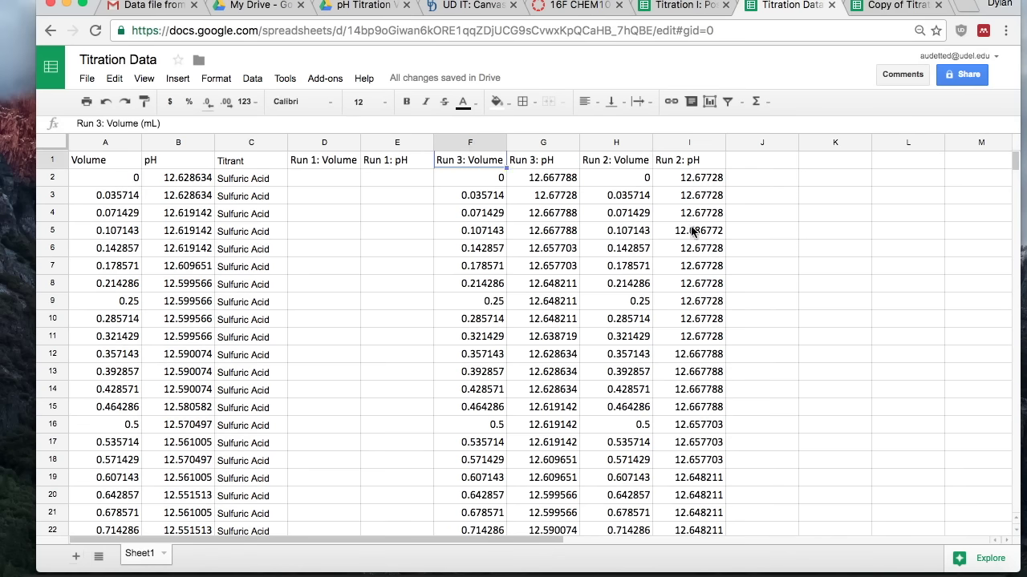
left_click(458, 142)
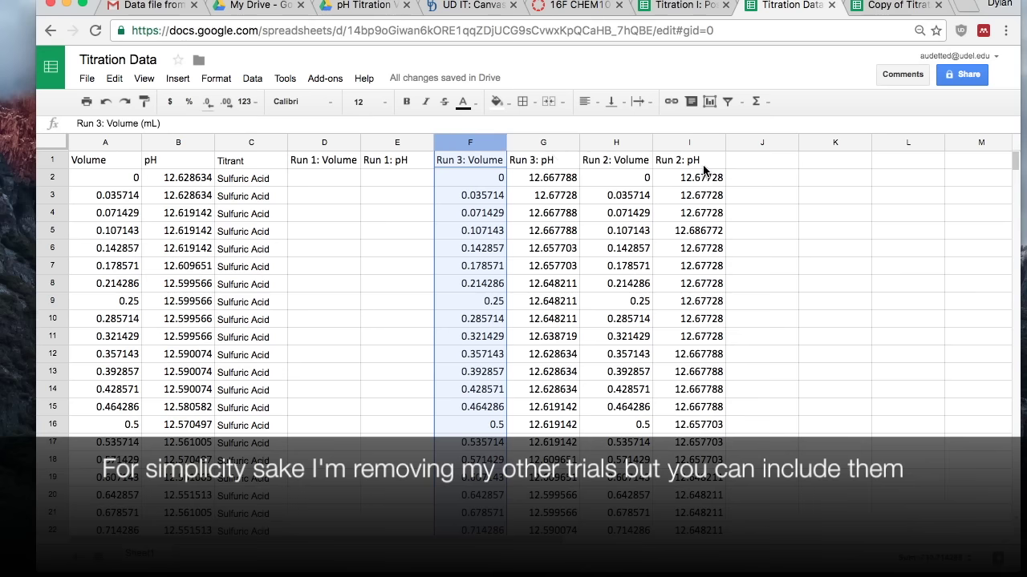
left_click(695, 143, "shift")
right_click(695, 143)
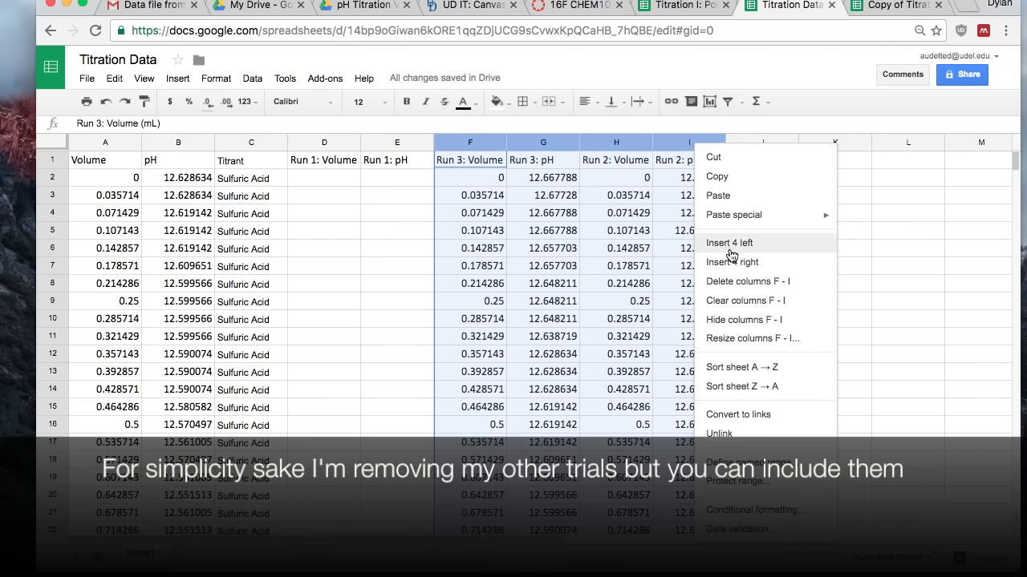
left_click(728, 281)
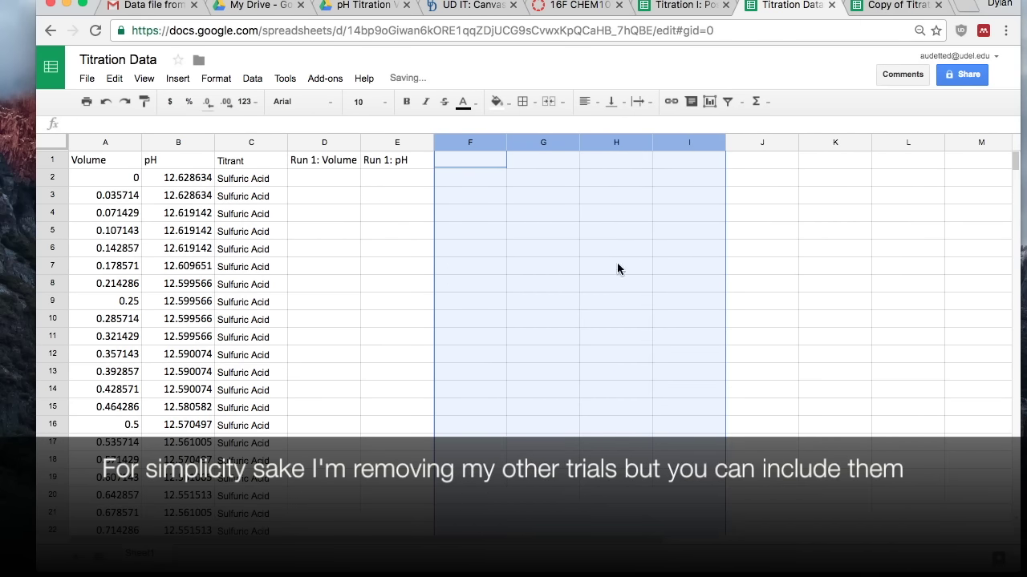
- Clear the leftover Run 1 volume and pH headers from cells D1 and E1
left_click(328, 161)
key("Delete")
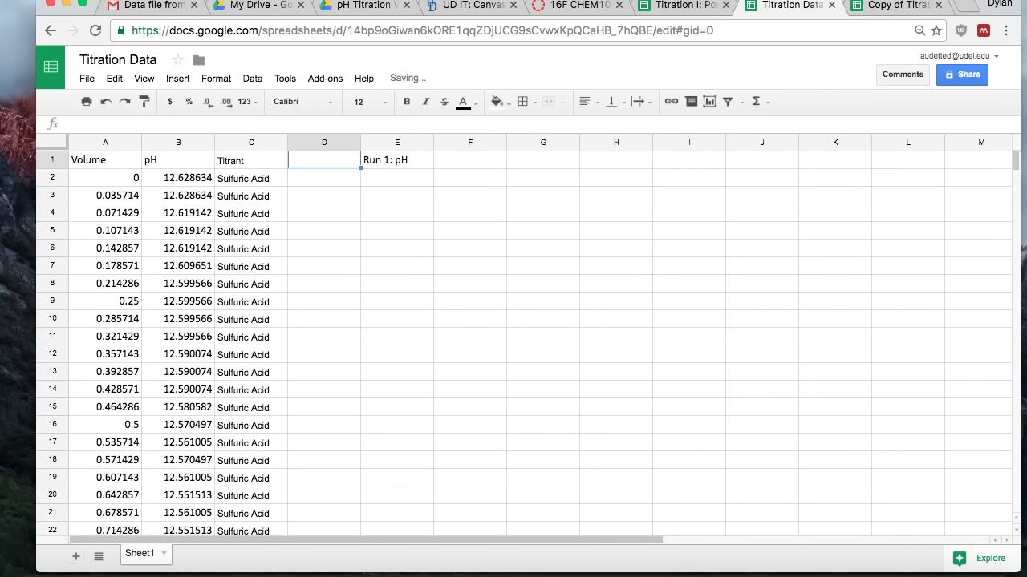
left_click(371, 163)
key("Delete")
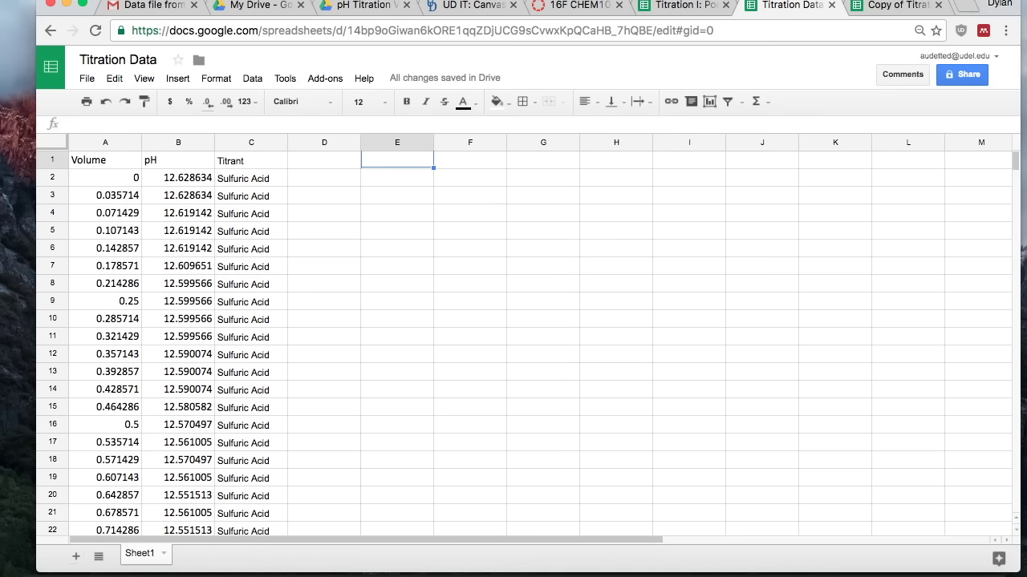
- In the Copy of Titration I: Post-Lab Activity spreadsheet, copy the JMP export volume and pH data in M6:N136
left_click(876, 8)
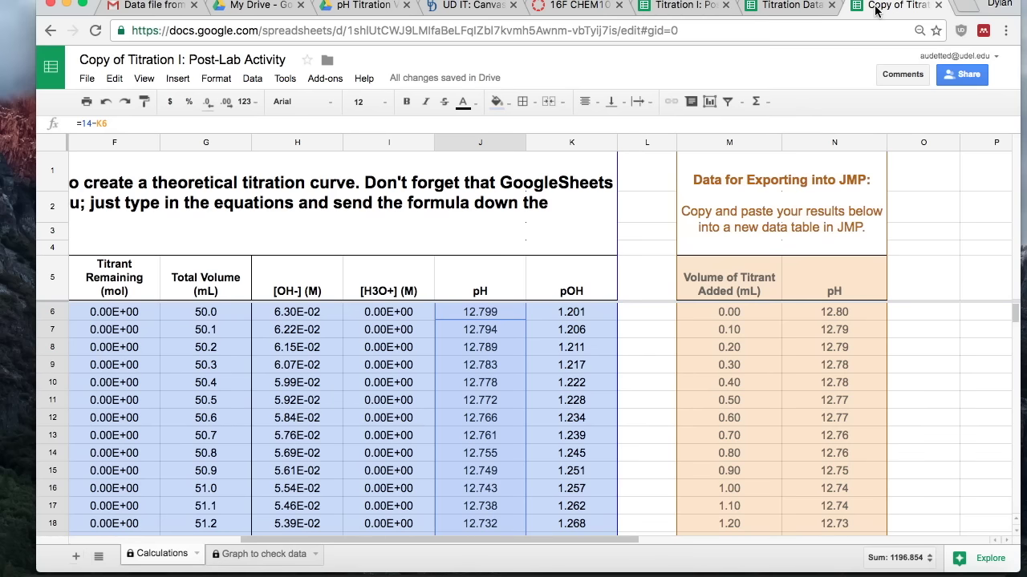
scroll(798, 264, "down", 2)
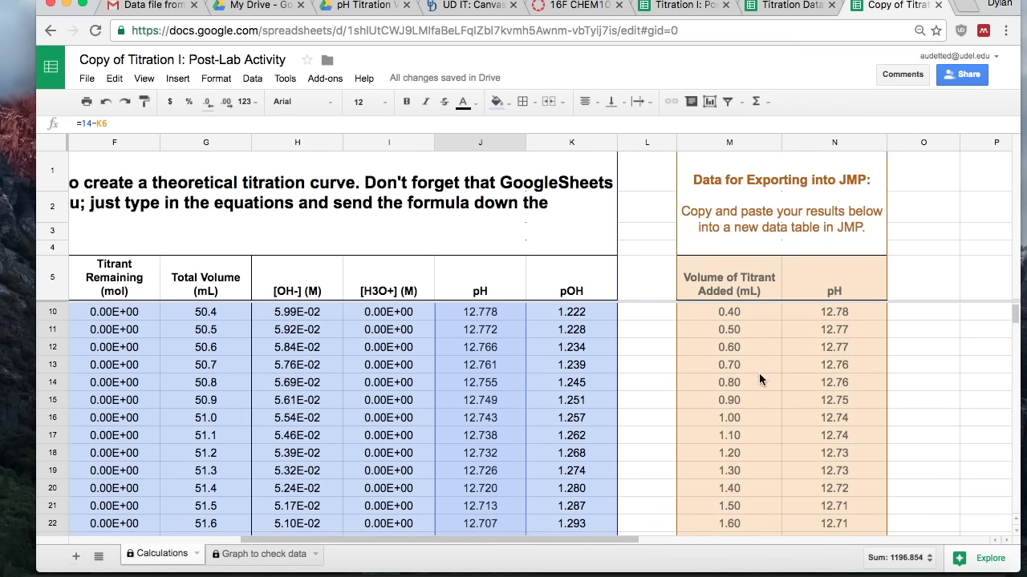
scroll(760, 379, "up", 2)
scroll(760, 379, "left", 1)
left_click(807, 319)
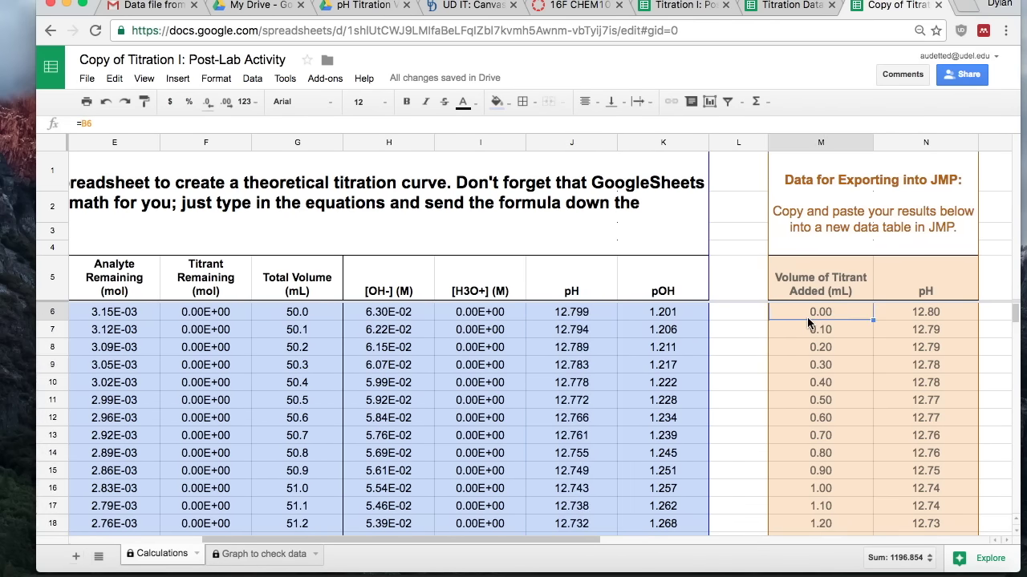
scroll(843, 350, "down", 20)
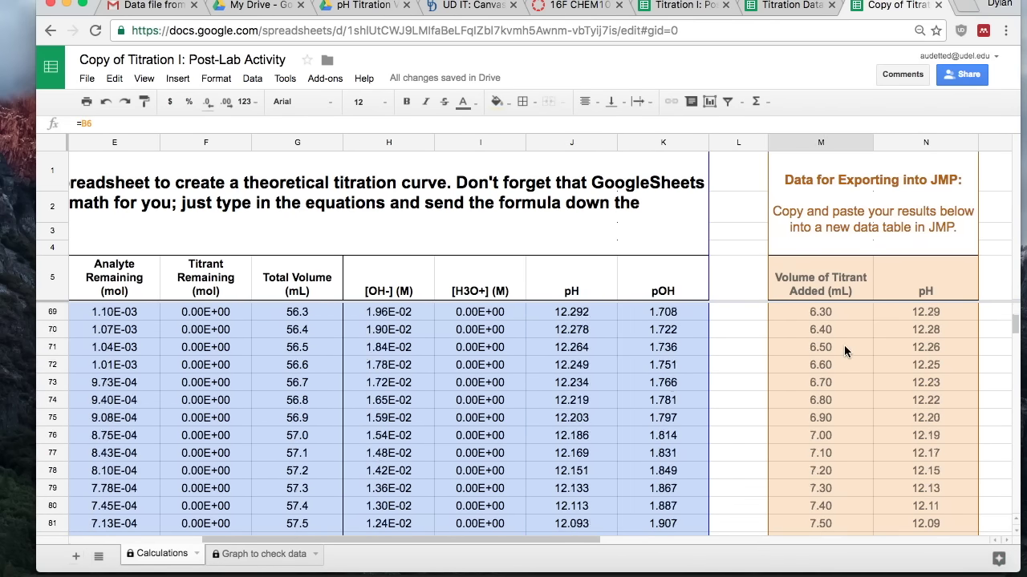
scroll(844, 350, "up", 5)
scroll(844, 351, "left", 1)
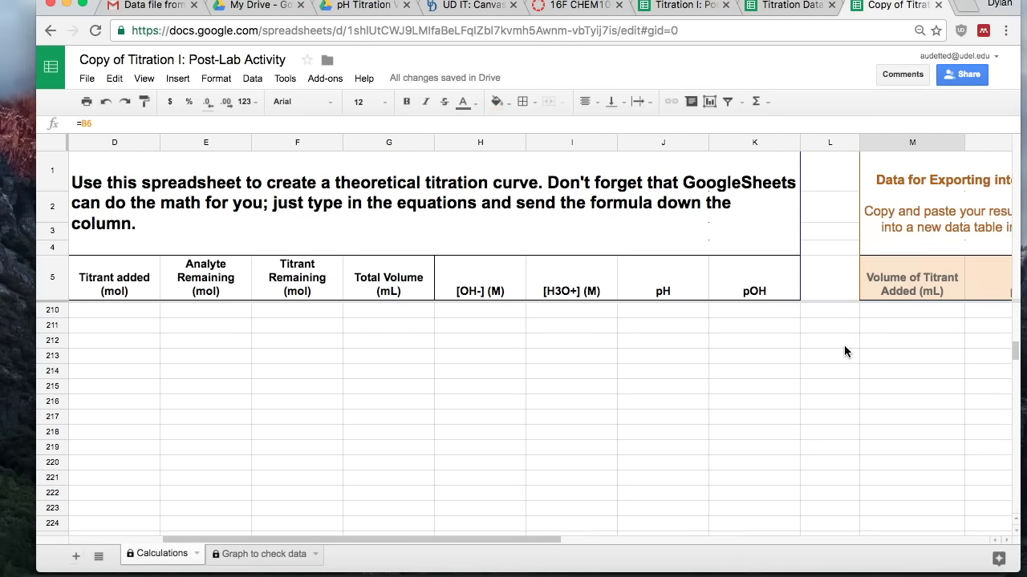
scroll(924, 347, "left", 1)
scroll(924, 346, "up", 15)
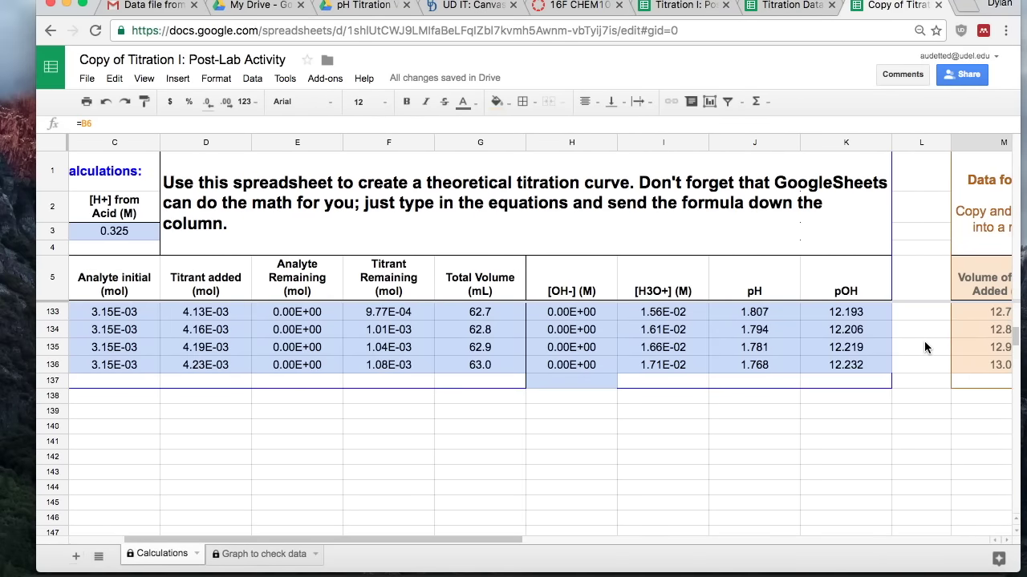
scroll(925, 342, "right", 2)
left_click(930, 361, "shift")
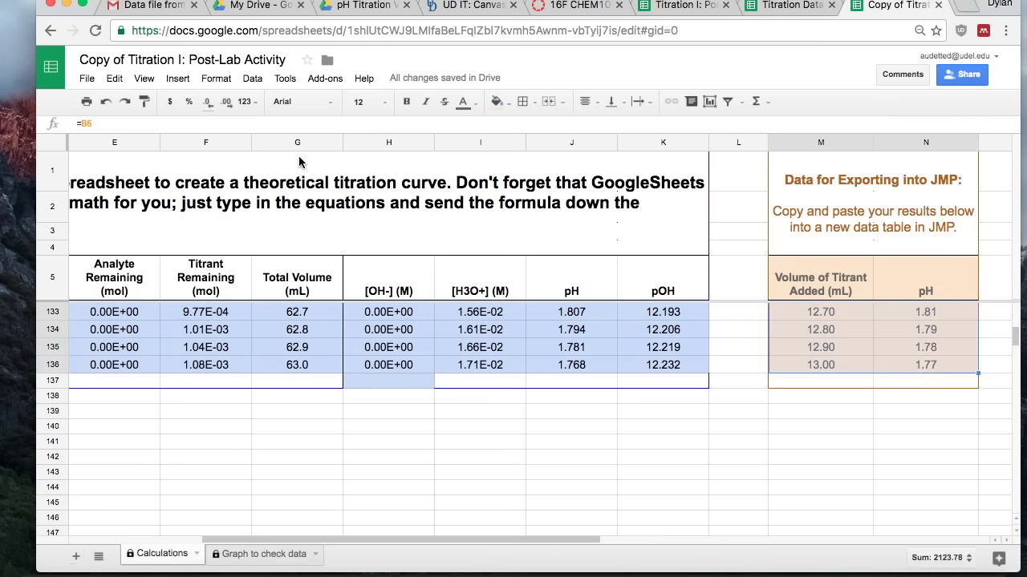
- Paste the copied theoretical data as values only into the Titration Data spreadsheet, starting at cell A486 below the HCL rows
left_click(775, 9)
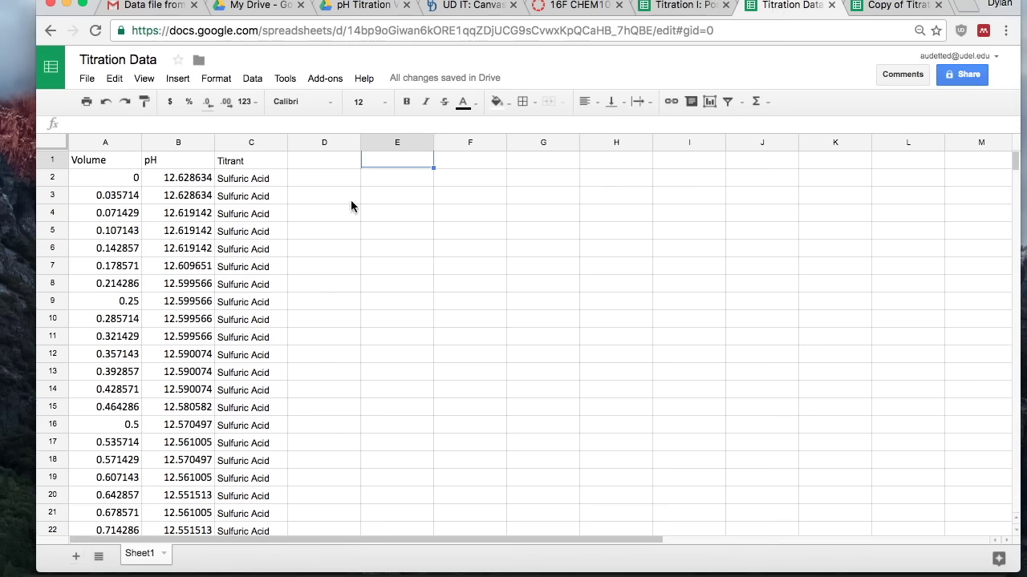
left_click(114, 78)
mouse_move(151, 206)
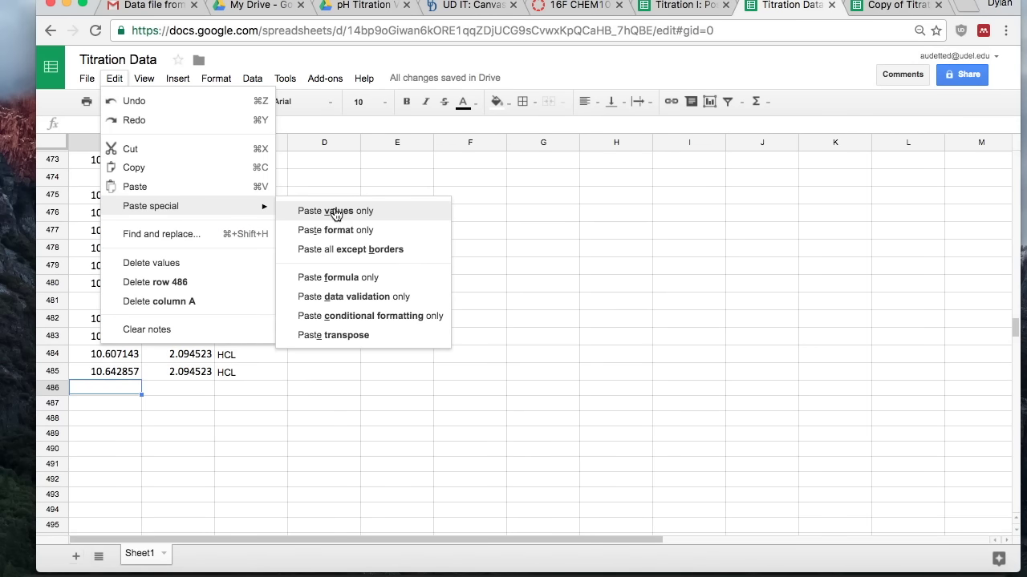
left_click(336, 211)
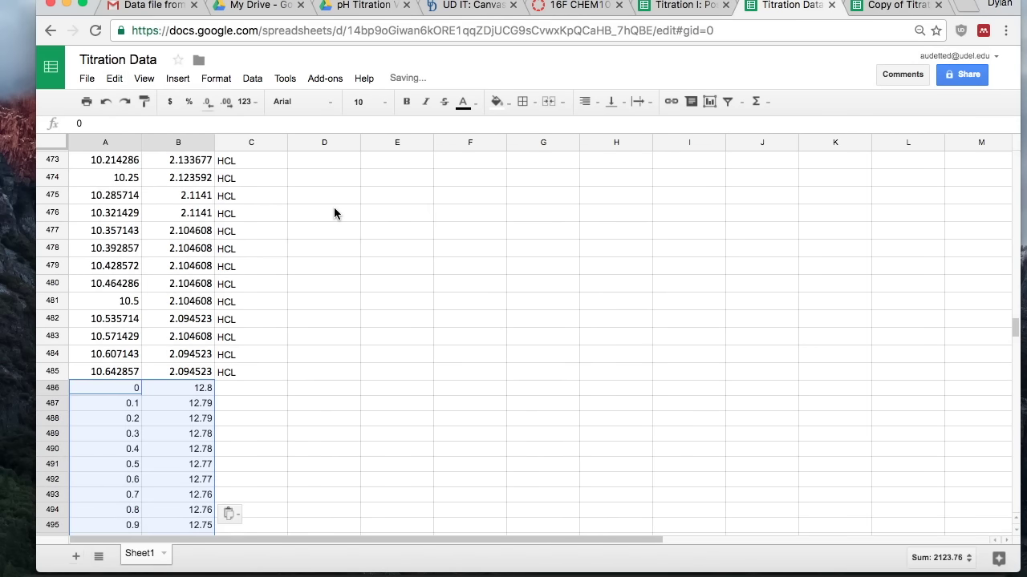
- Label the pasted theoretical rows "Theoretical HCL" in the Titrant column, from C486 down to the end of the data
left_click(255, 385)
type("T")
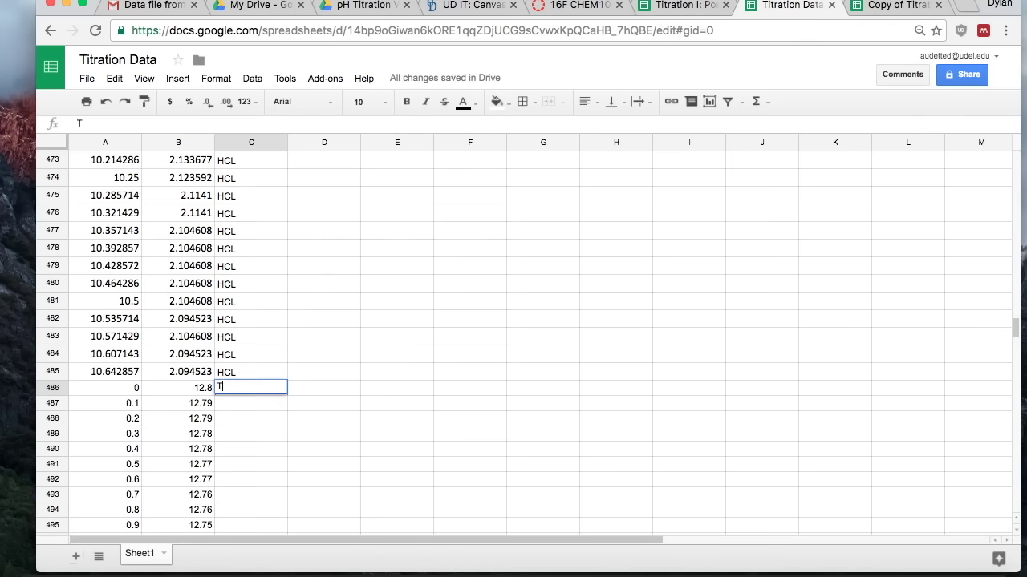
type("heoretical HCL")
left_click(376, 377)
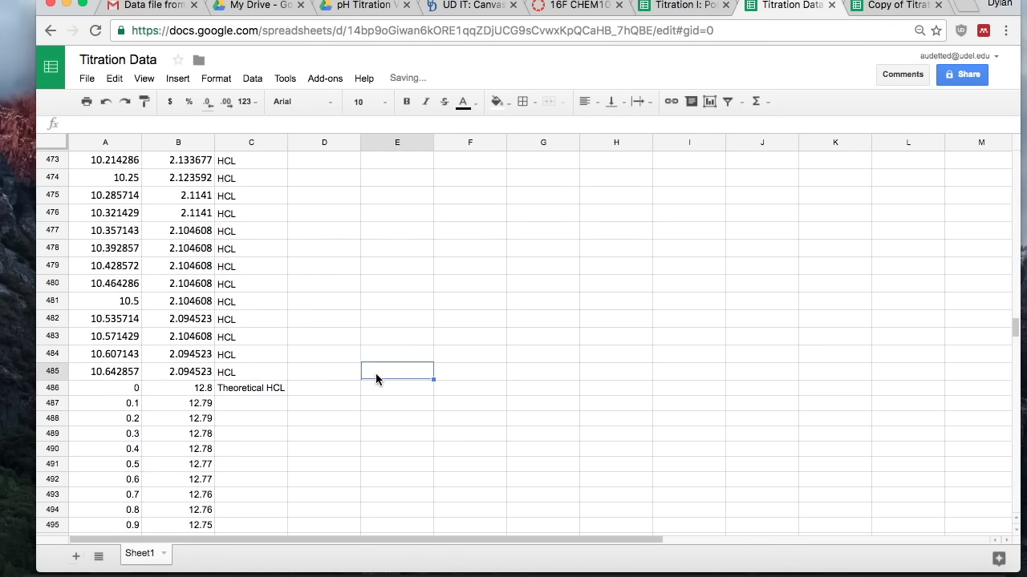
left_click(238, 393)
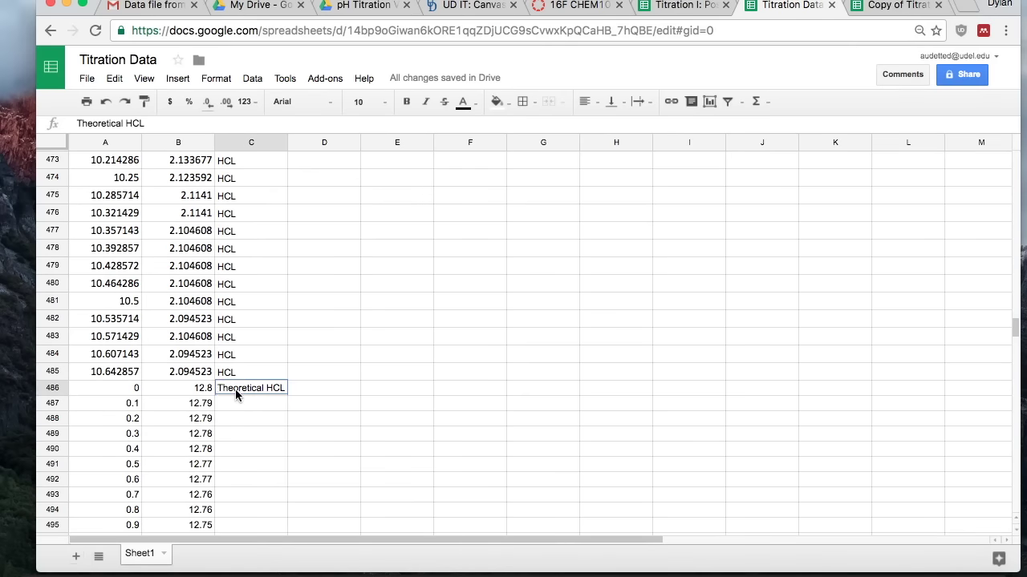
double_click(286, 395)
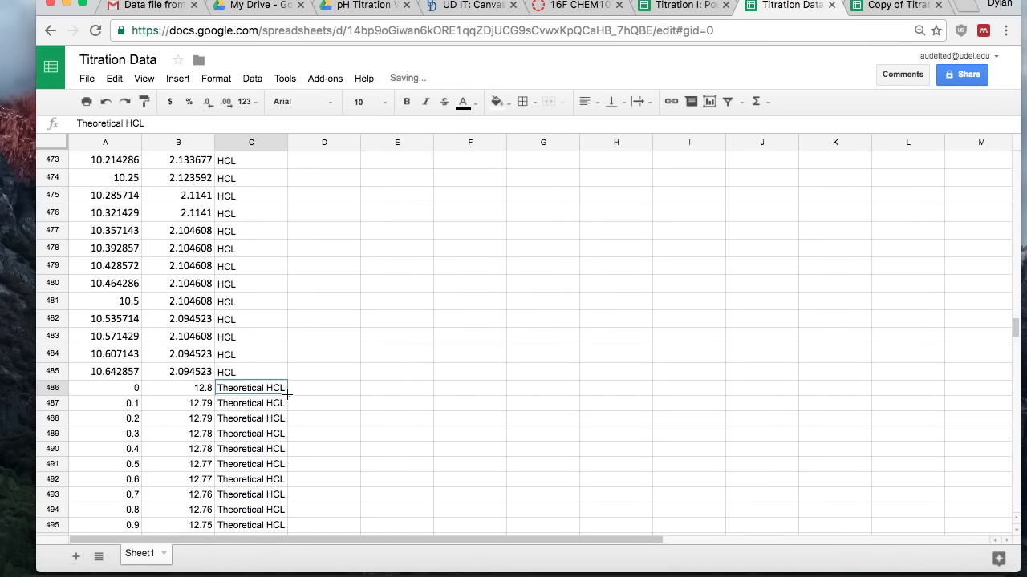
- Copy the entire Titration Data sheet, switch to JMP, and paste it with its column names into a new data table
scroll(286, 397, "up", 20)
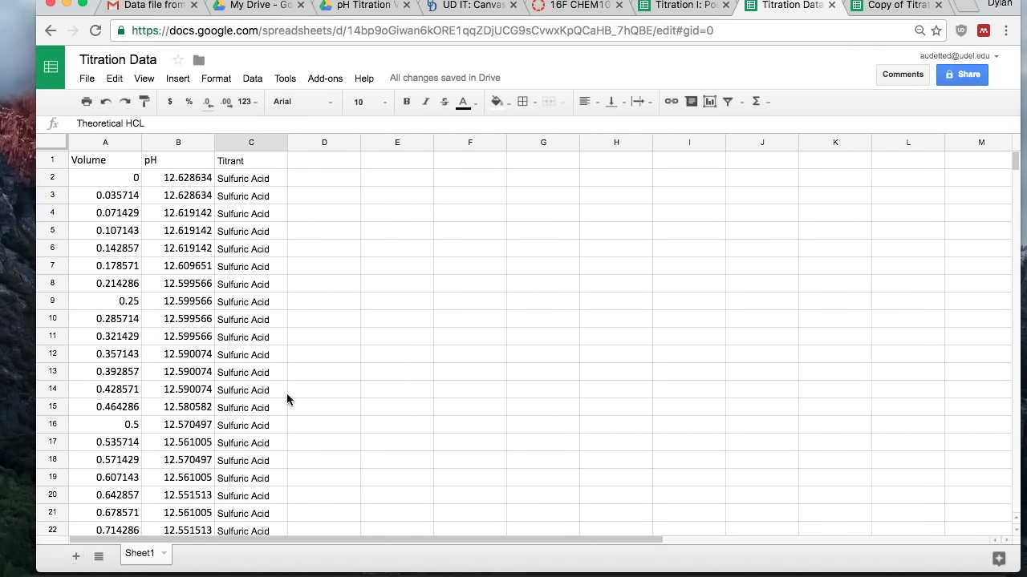
left_click(54, 139)
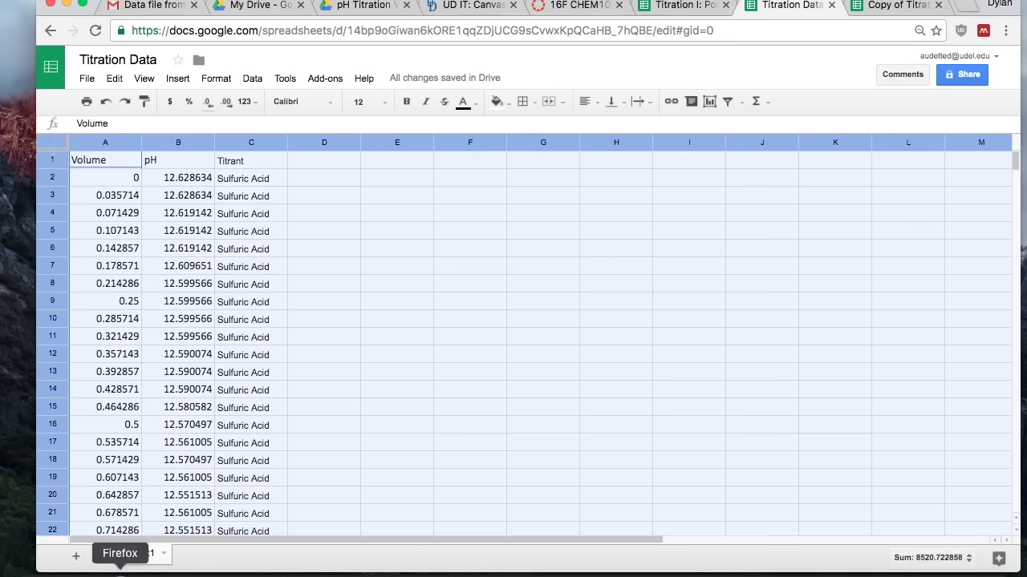
left_click(121, 567)
left_click(247, 51)
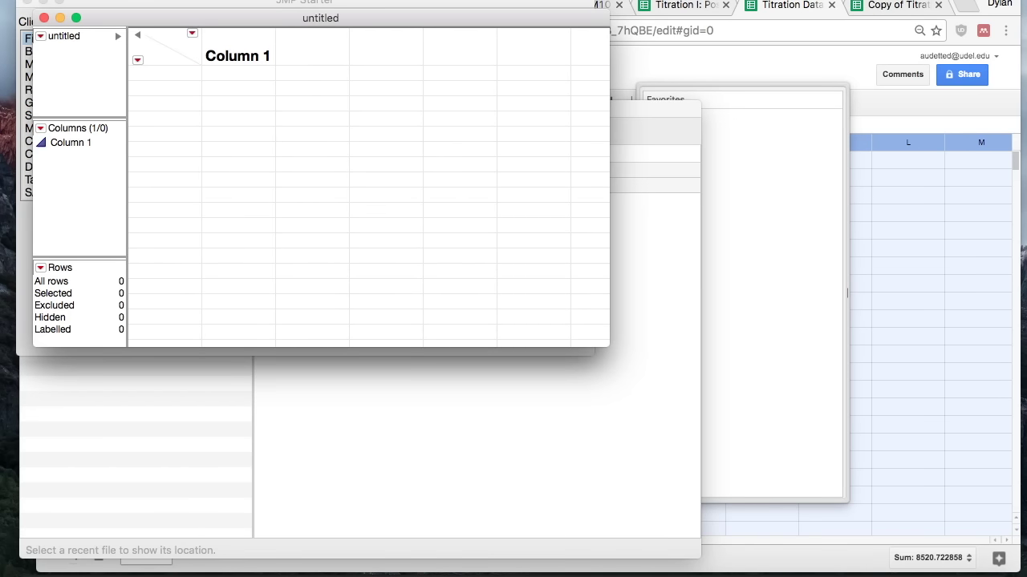
left_click(158, 111)
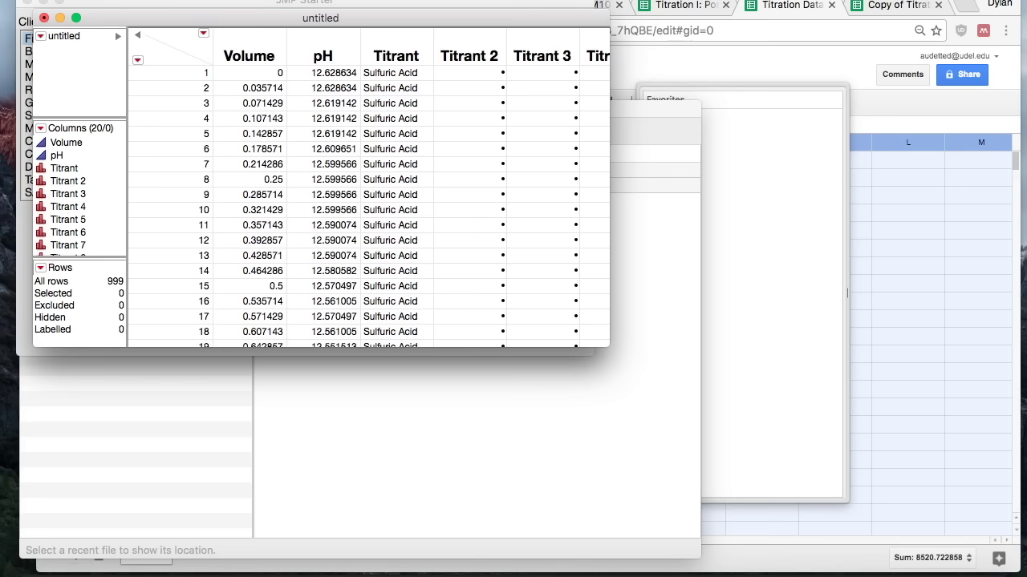
- Open Graph Builder on the pasted table and plot pH on the Y axis against Volume on the X axis
left_click(377, 0)
left_click(399, 2)
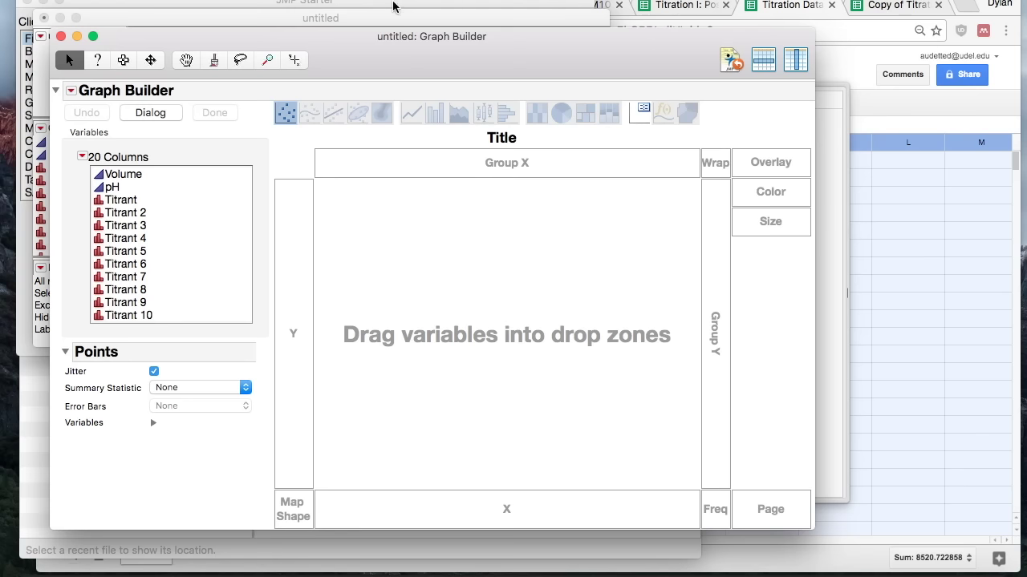
left_click_drag(146, 183, 447, 509)
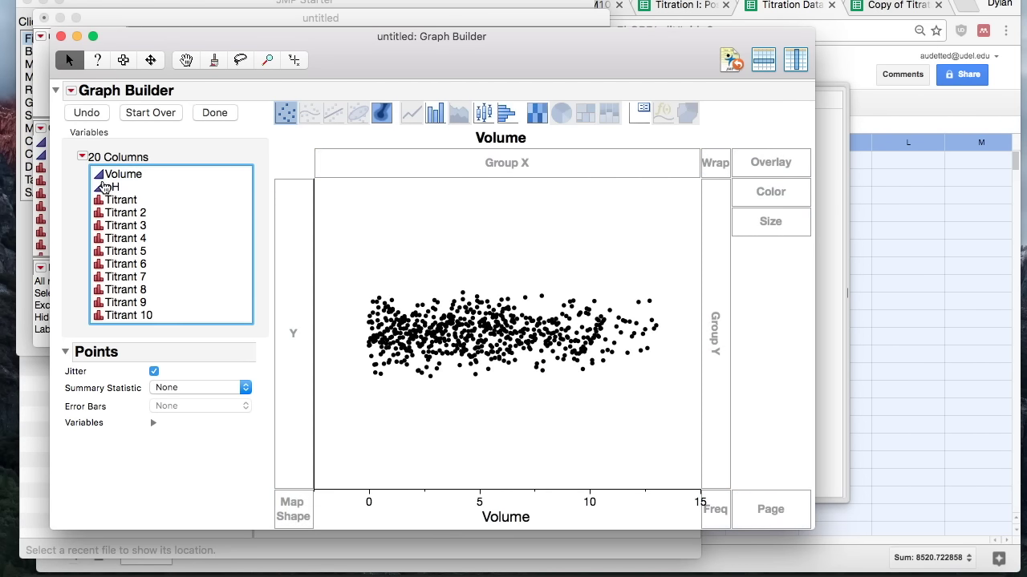
left_click(113, 191)
left_click_drag(113, 191, 294, 254)
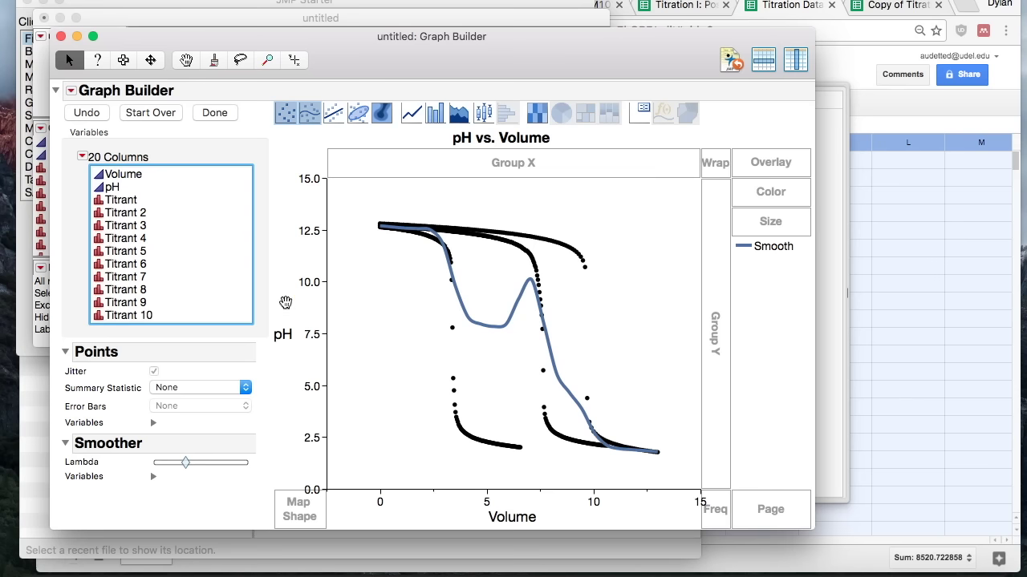
- Lower the smoother's Lambda to its minimum and overlay the pH vs. Volume graph by Titrant
left_click_drag(187, 466, 123, 469)
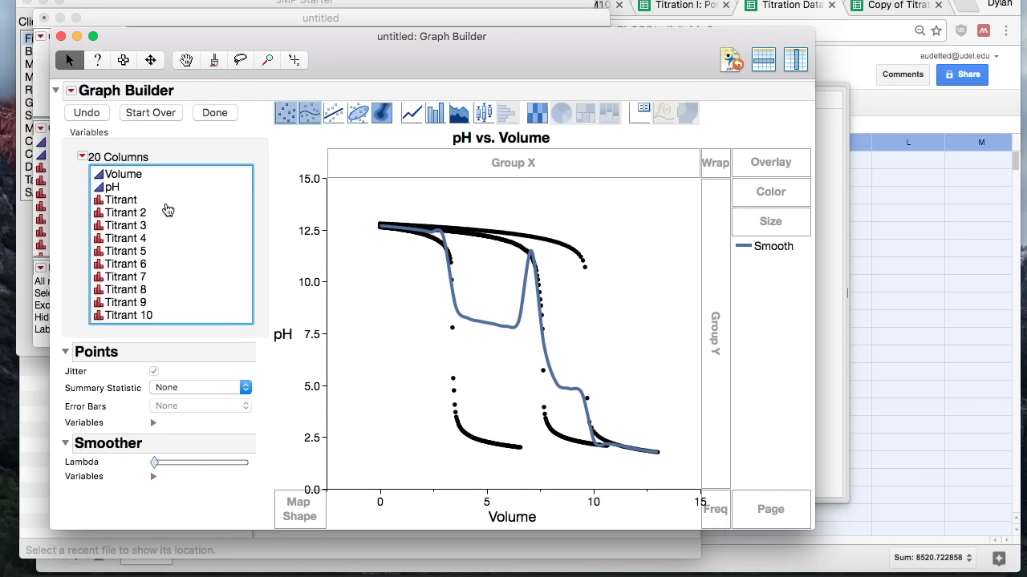
left_click(140, 208)
left_click_drag(140, 209, 776, 171)
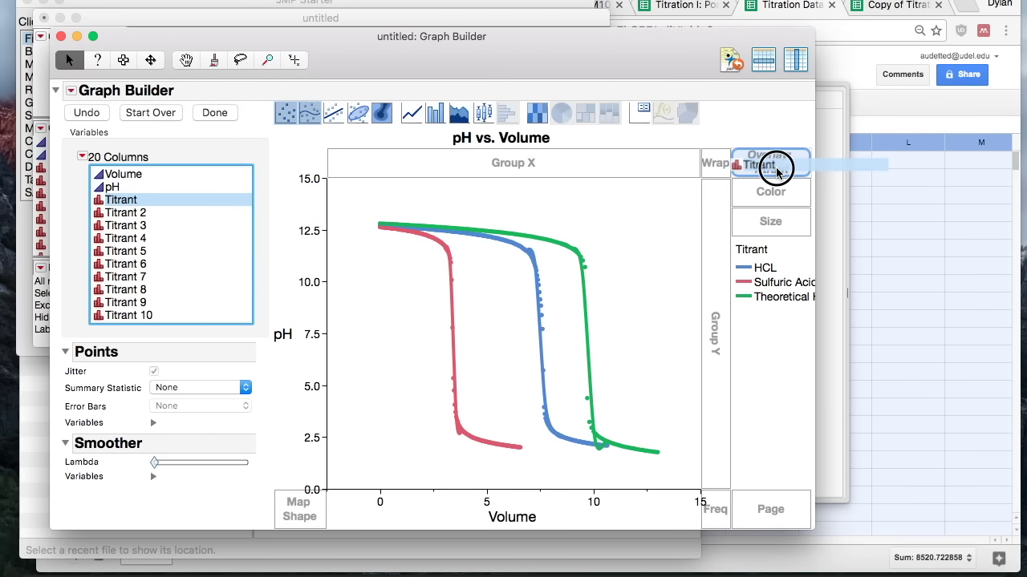
left_click_drag(777, 172, 777, 172)
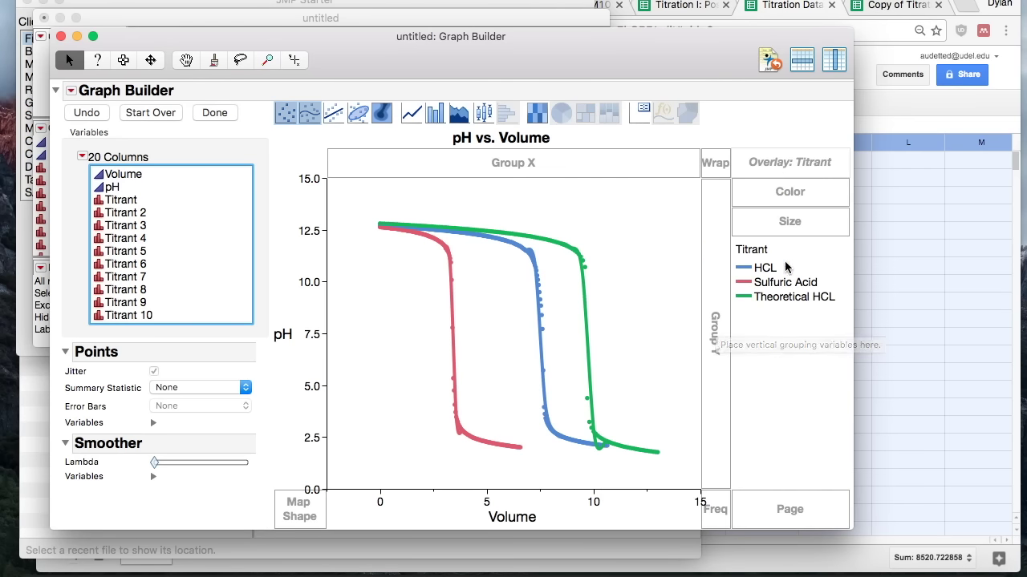
- Widen the graph window, then remove the data points and raise the smoother's Lambda to a bit over a third of its range
left_click_drag(852, 268, 1022, 268)
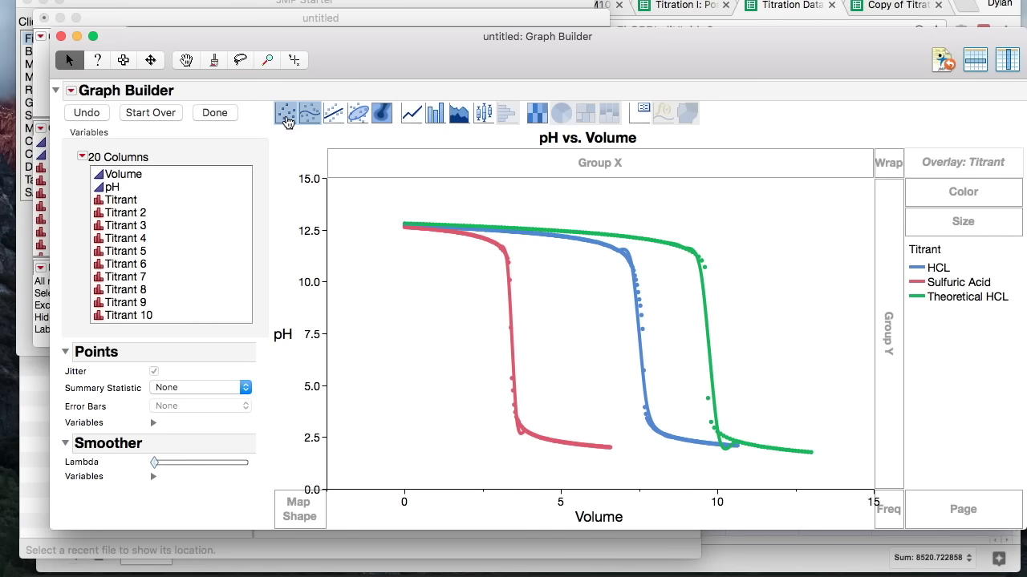
left_click(285, 115)
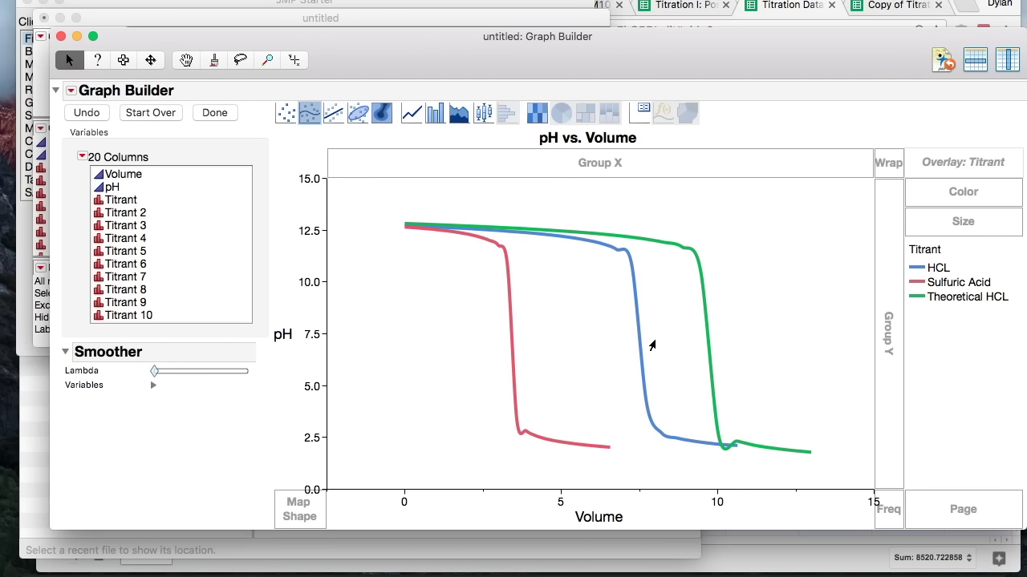
left_click_drag(154, 370, 190, 375)
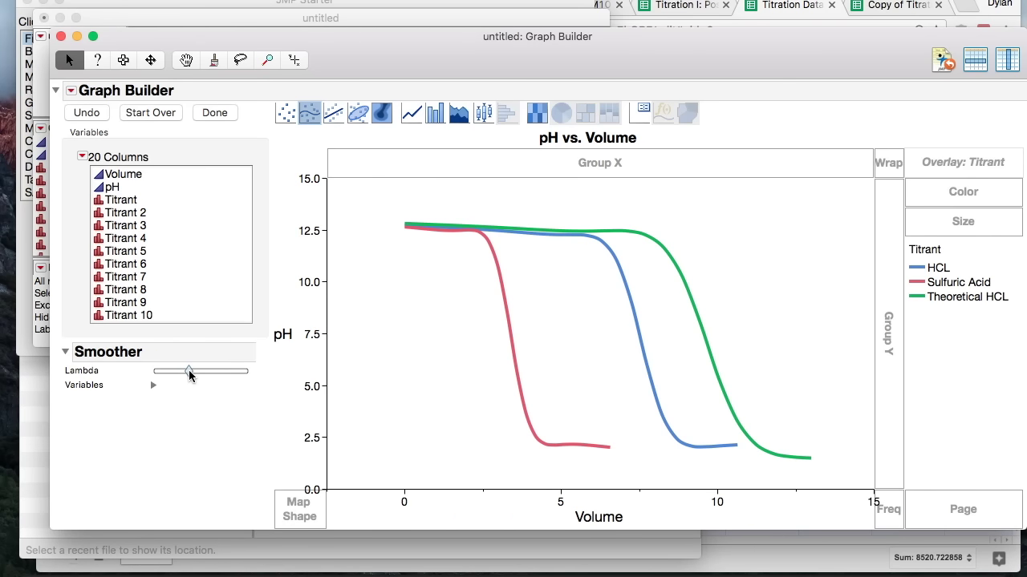
- Copy the finished pH vs. Volume graph for use in the report
right_click(831, 347)
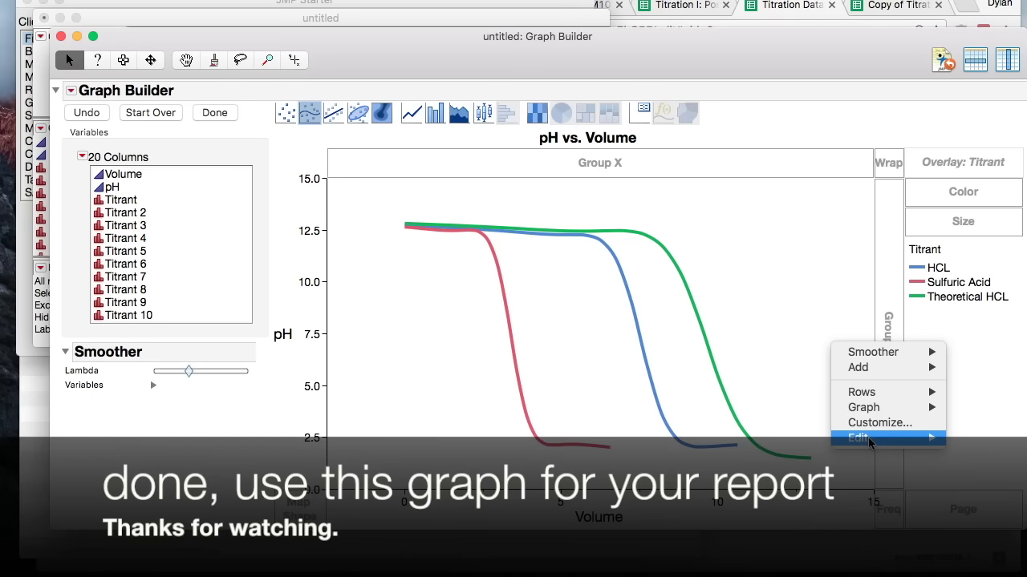
mouse_move(870, 439)
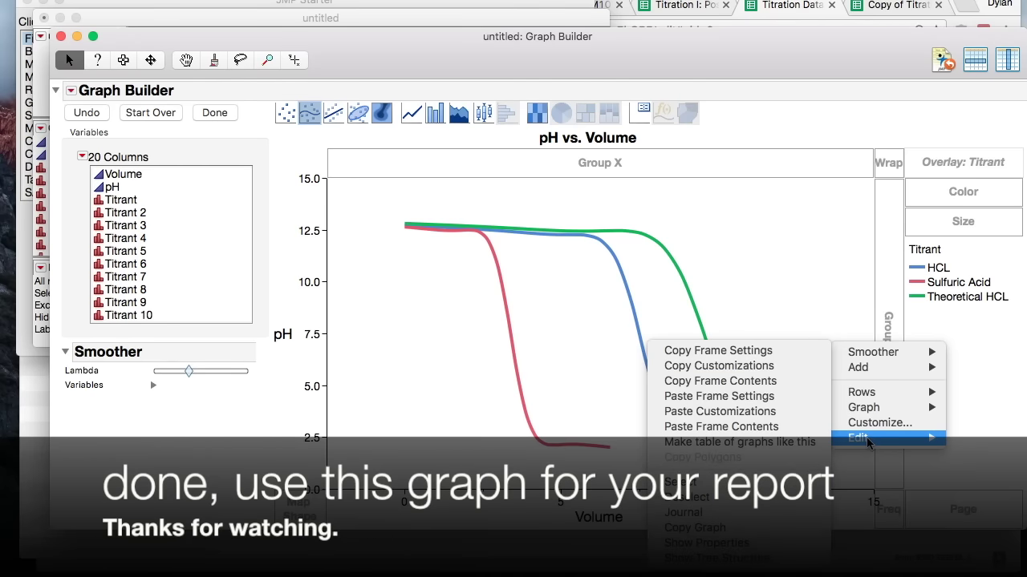
left_click(735, 530)
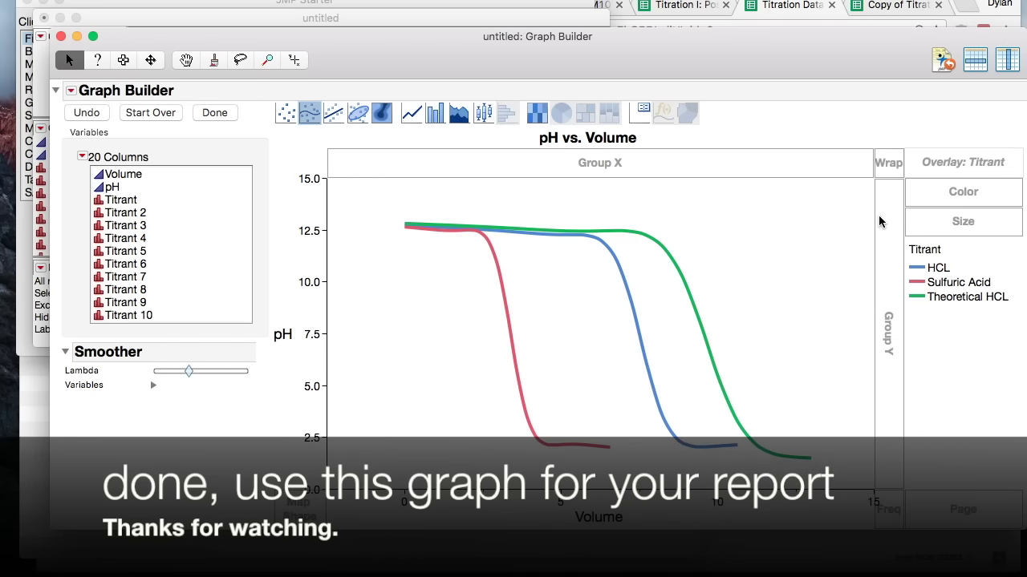
left_click(125, 1)
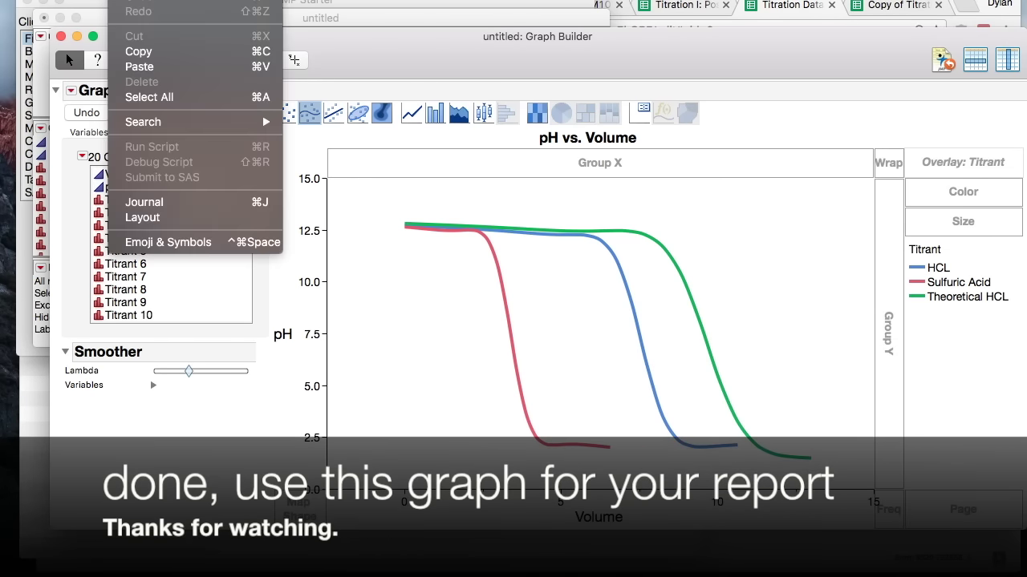